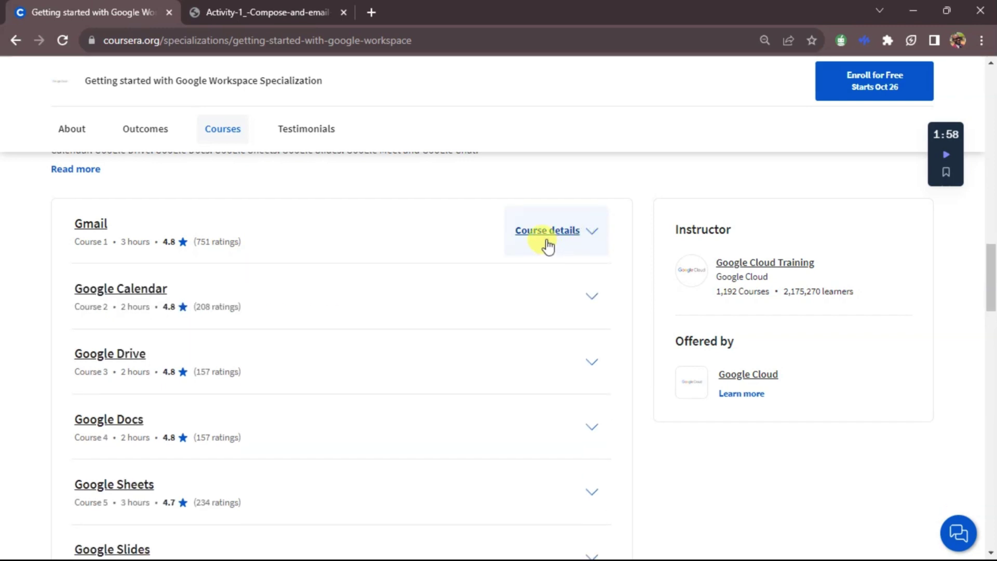
# Step: Switch to the Activity 1 'Compose an email message' instructions PDF tab
pyautogui.click(269, 11)
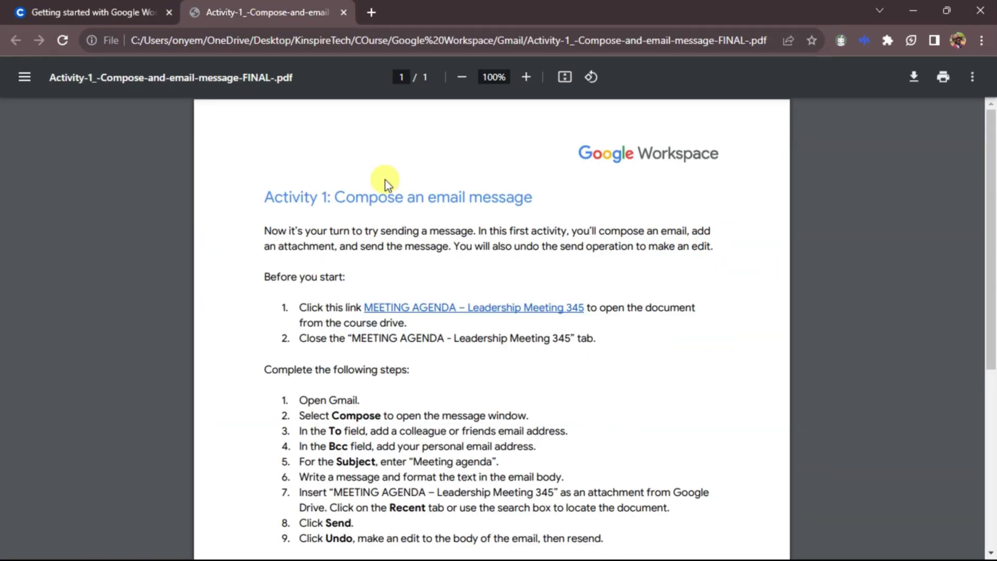
pyautogui.scroll(-2, 391, 207)
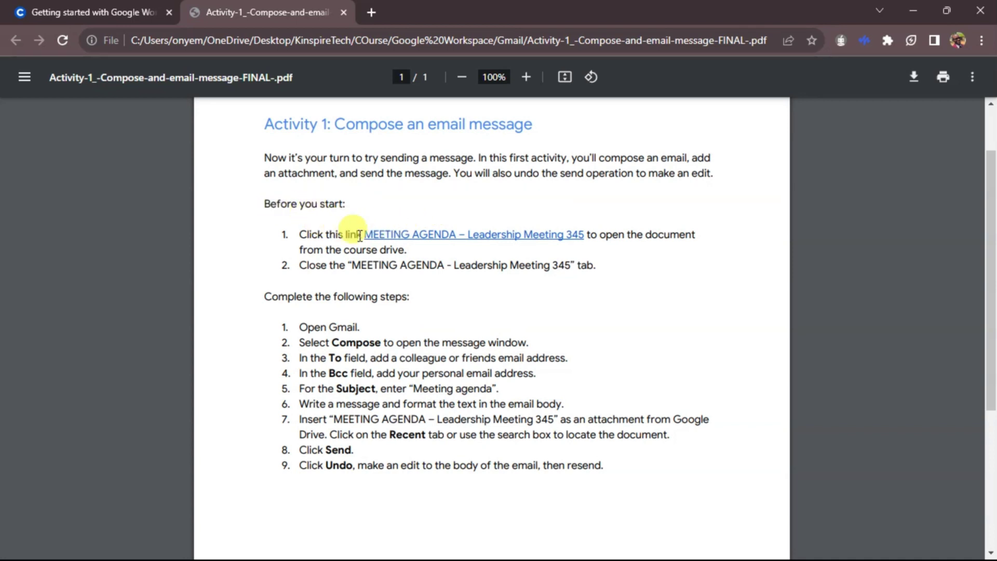
pyautogui.click(467, 238)
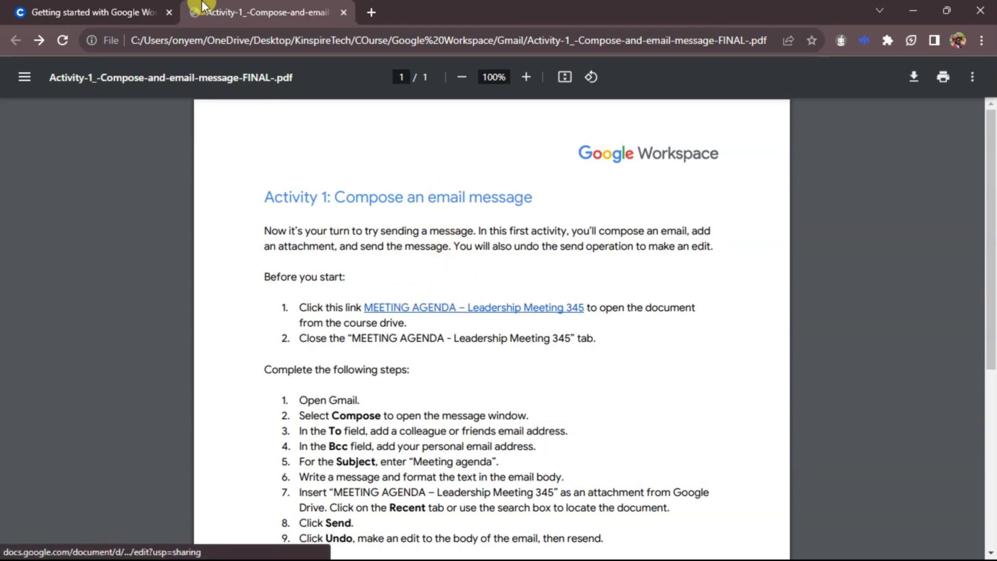
# Step: Open the MEETING AGENDA link in a new tab and view it
pyautogui.rightClick(435, 308)
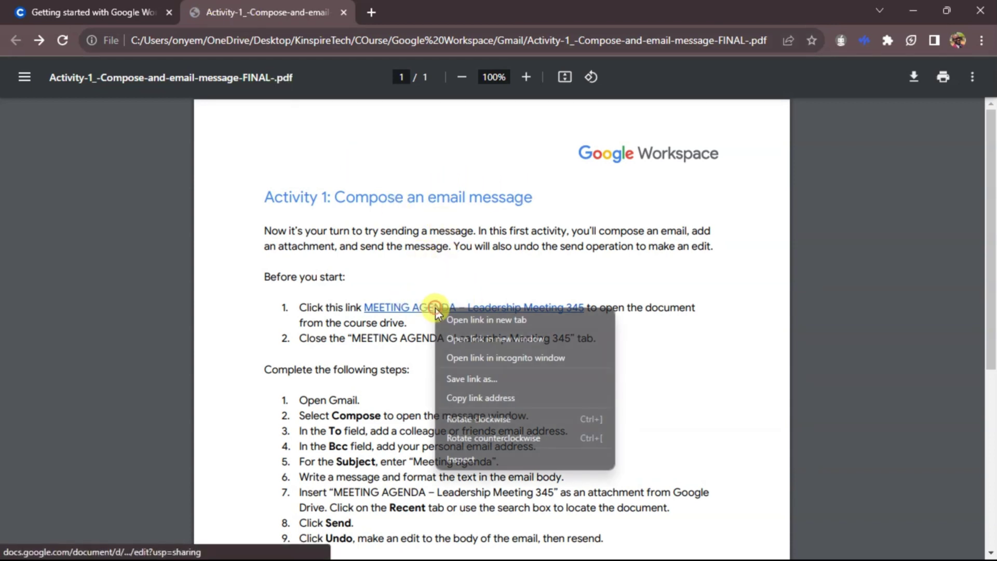
pyautogui.click(479, 320)
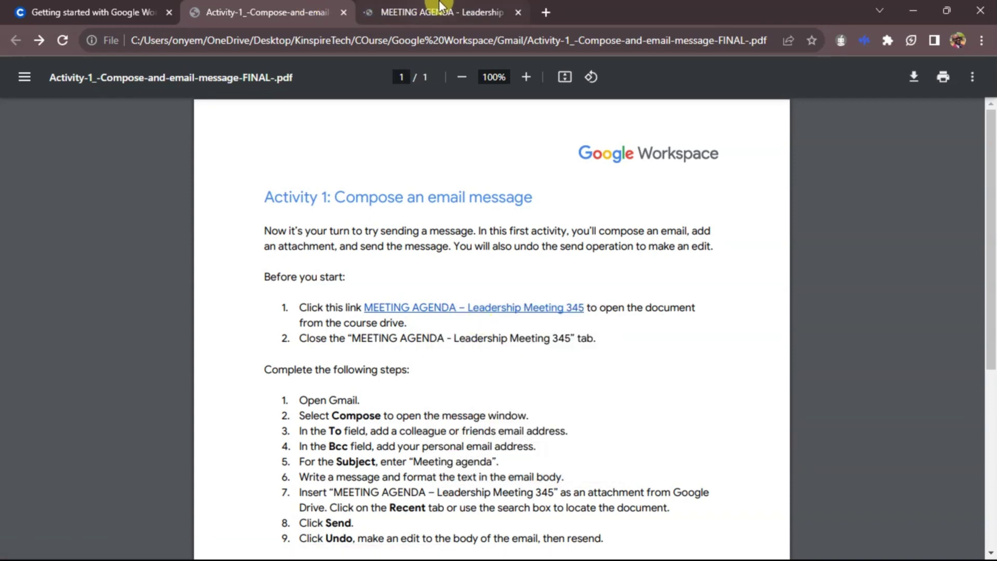
pyautogui.click(440, 7)
# Step: Compare the instructions PDF with the agenda document, ending on the agenda
pyautogui.click(283, 11)
pyautogui.hotkey('ctrl', 'Tab')
pyautogui.click(278, 12)
pyautogui.click(402, 9)
pyautogui.click(278, 11)
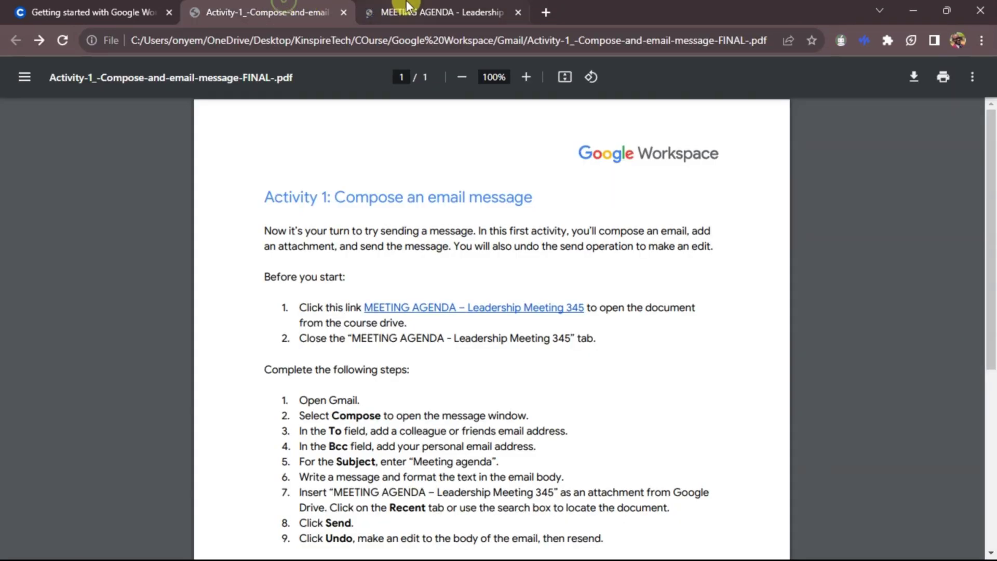
pyautogui.click(408, 8)
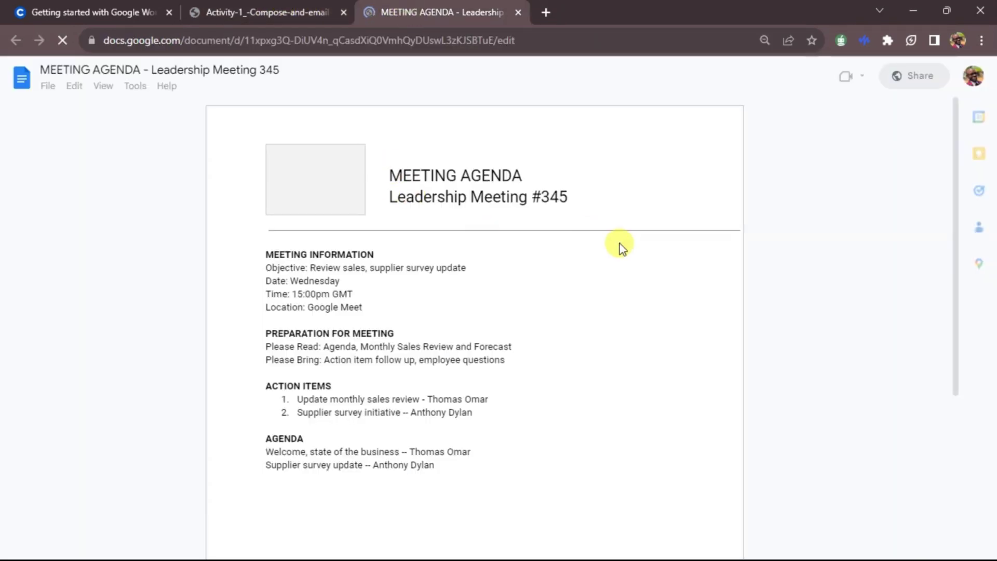
pyautogui.click(196, 6)
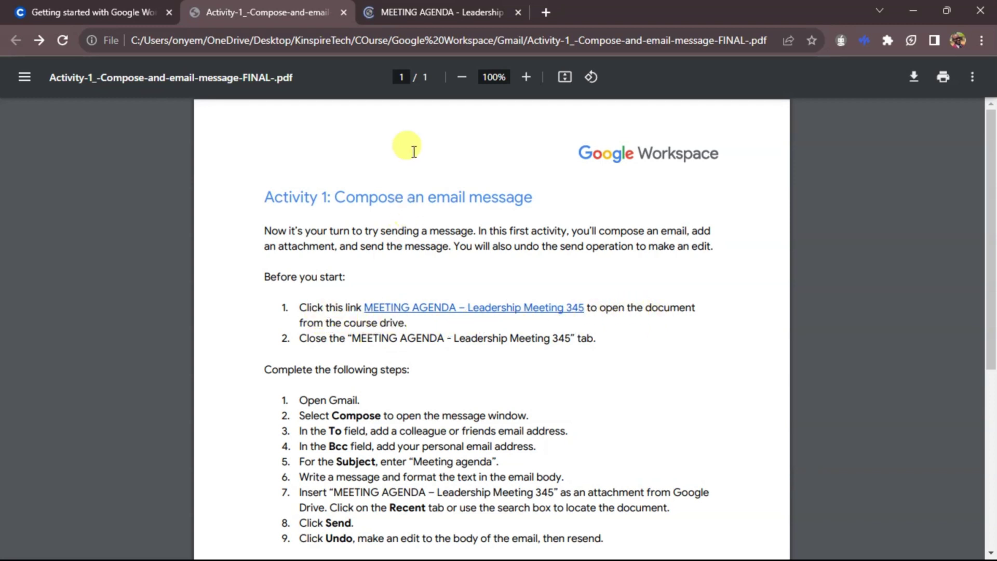
pyautogui.click(429, 9)
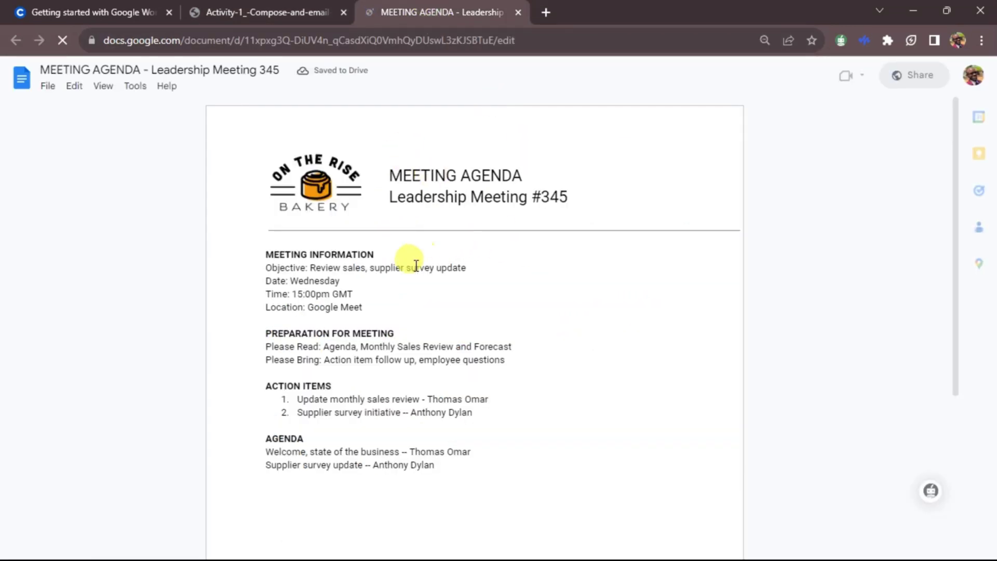
pyautogui.scroll(-3, 410, 270)
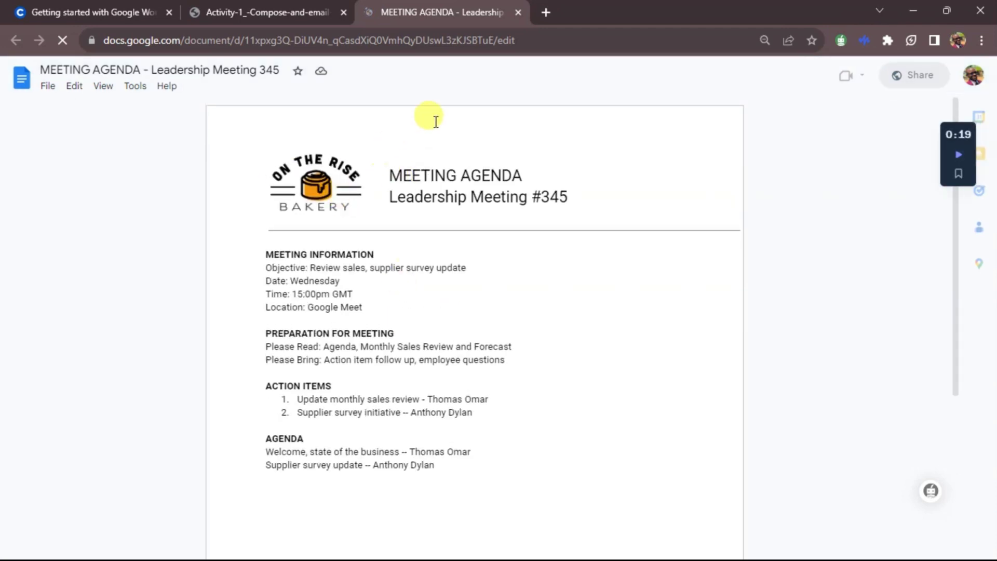
pyautogui.click(284, 6)
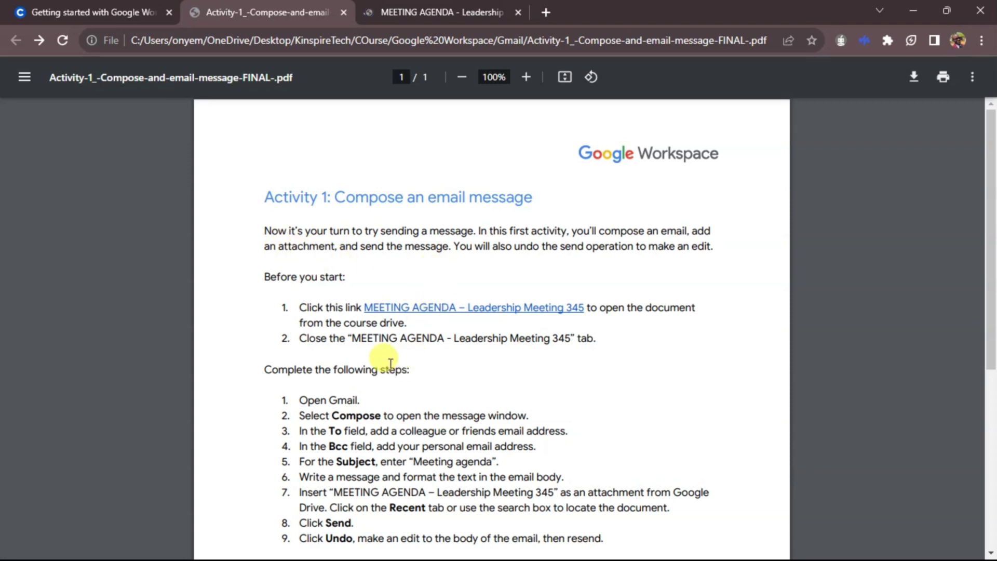
pyautogui.click(429, 12)
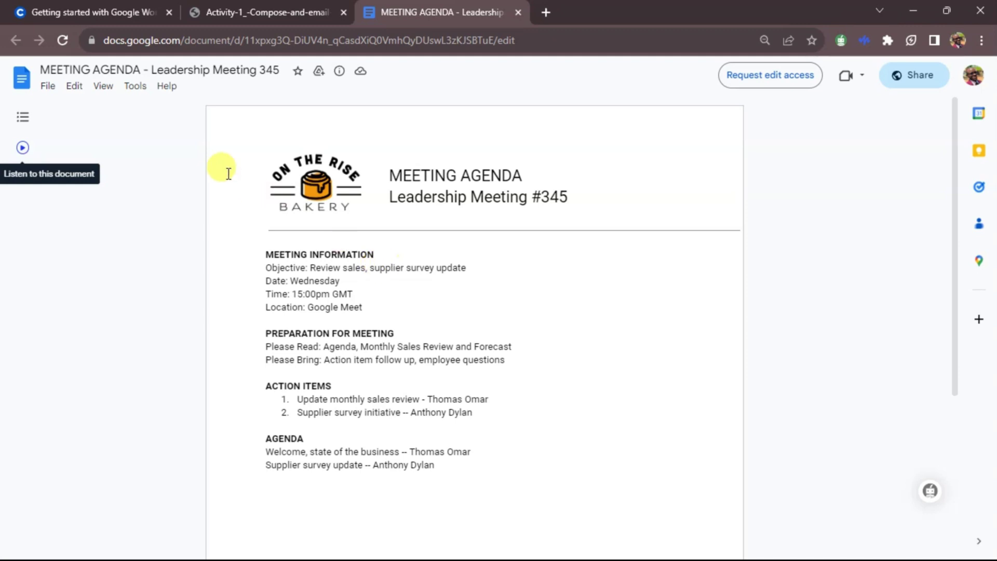
# Step: Download the agenda as Microsoft Word (.docx), saving to the Desktop
pyautogui.click(48, 86)
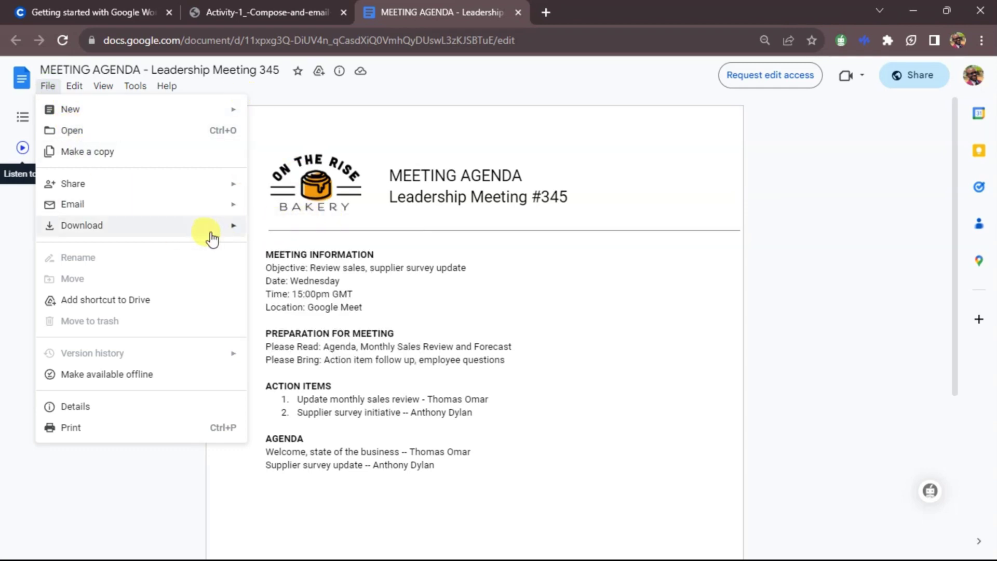
pyautogui.moveTo(232, 235)
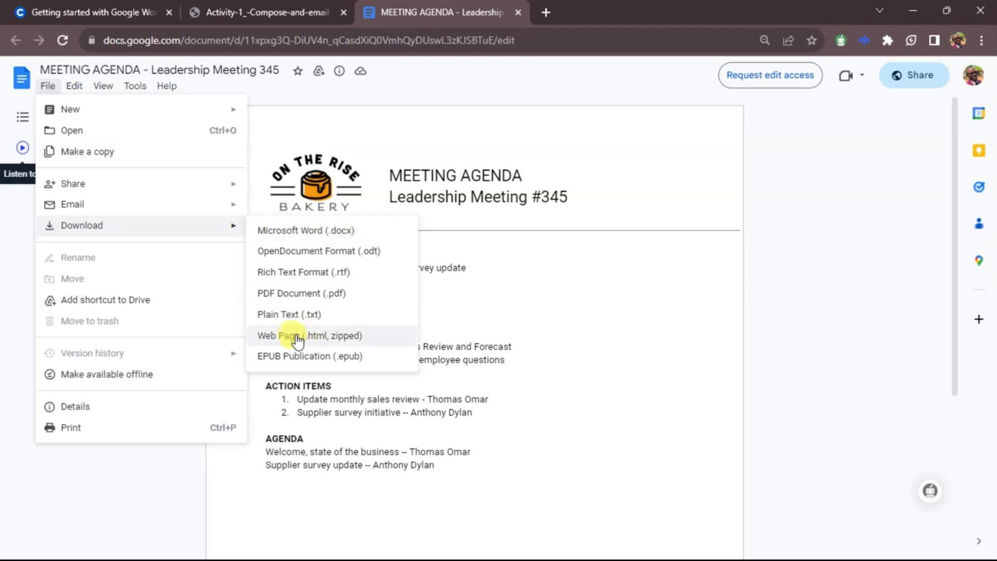
pyautogui.click(310, 233)
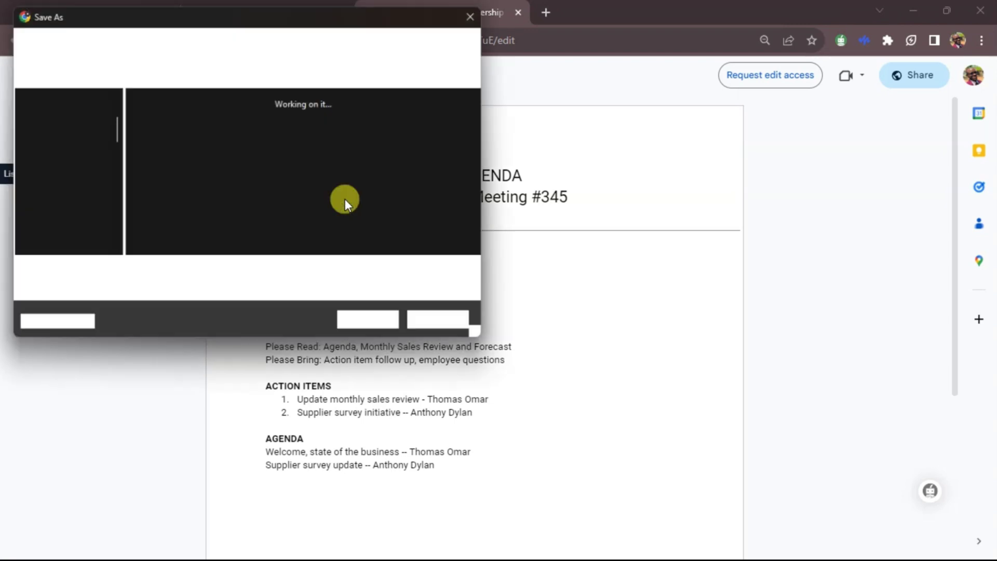
pyautogui.scroll(3, 63, 121)
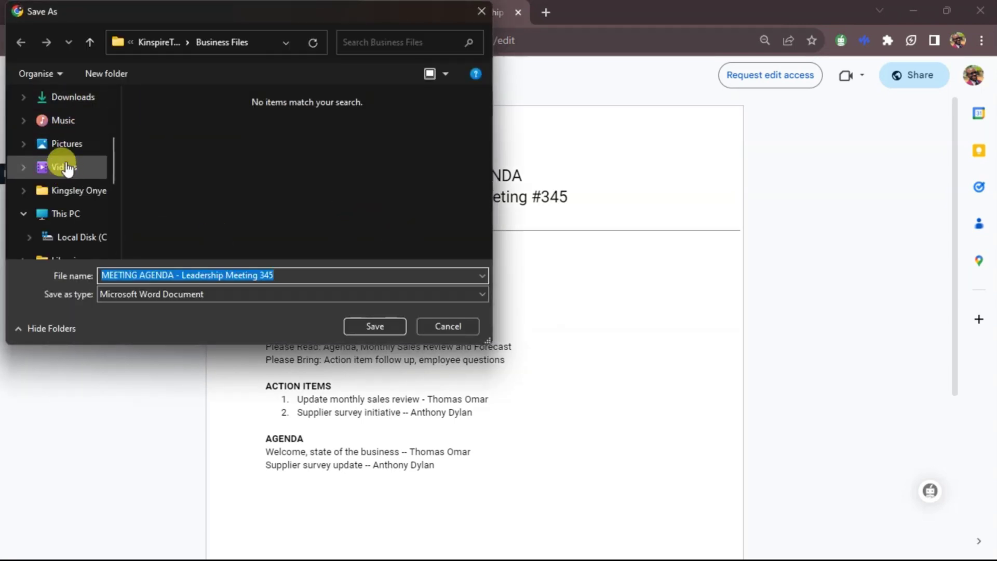
pyautogui.click(67, 171)
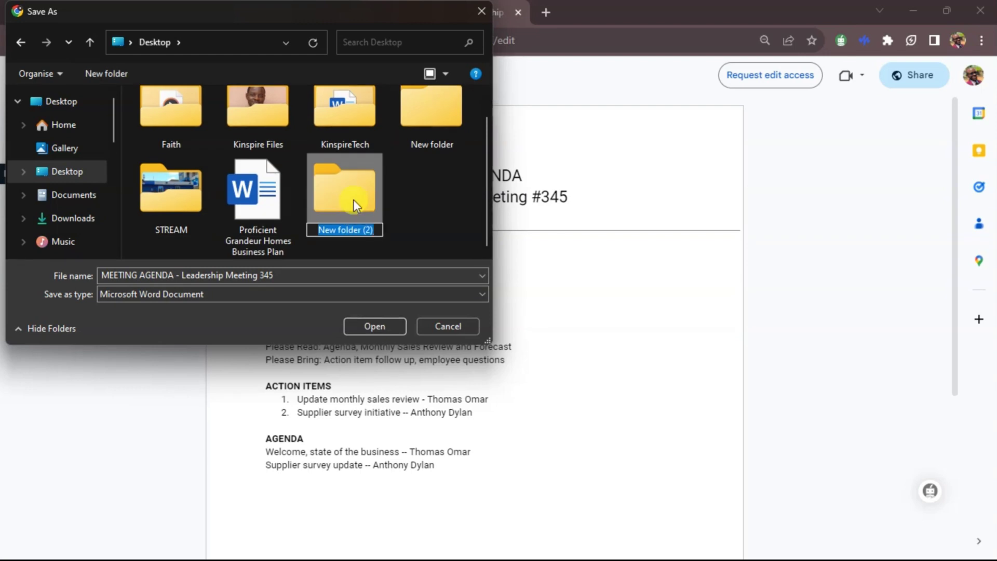
# Step: Create a Desktop folder named Meetings, save the .docx into it, and check recent downloads
pyautogui.write('G')
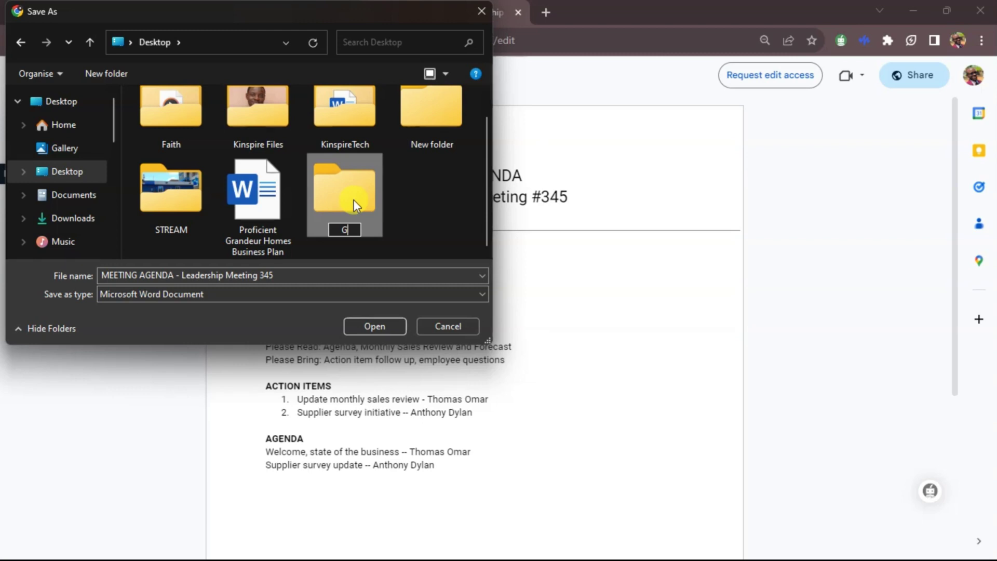
pyautogui.press('BackSpace')
pyautogui.write('Meet')
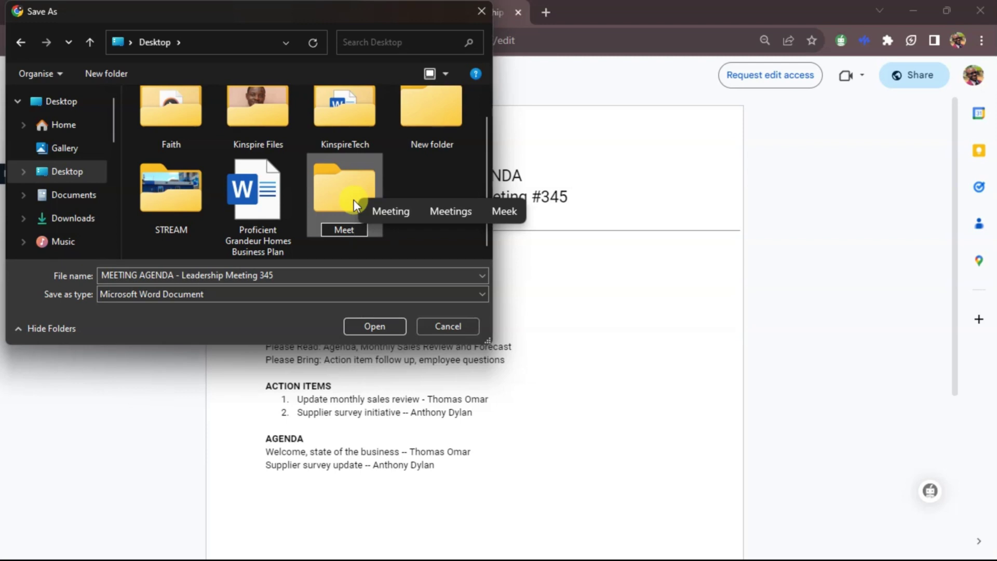
pyautogui.press('Up')
pyautogui.press('Right')
pyautogui.press('Return')
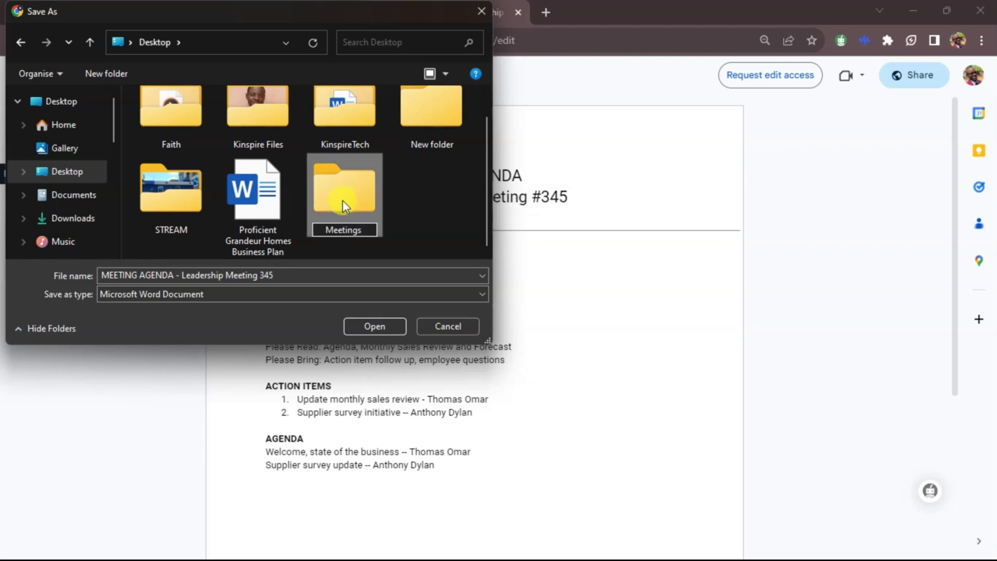
pyautogui.doubleClick(343, 198)
pyautogui.click(375, 326)
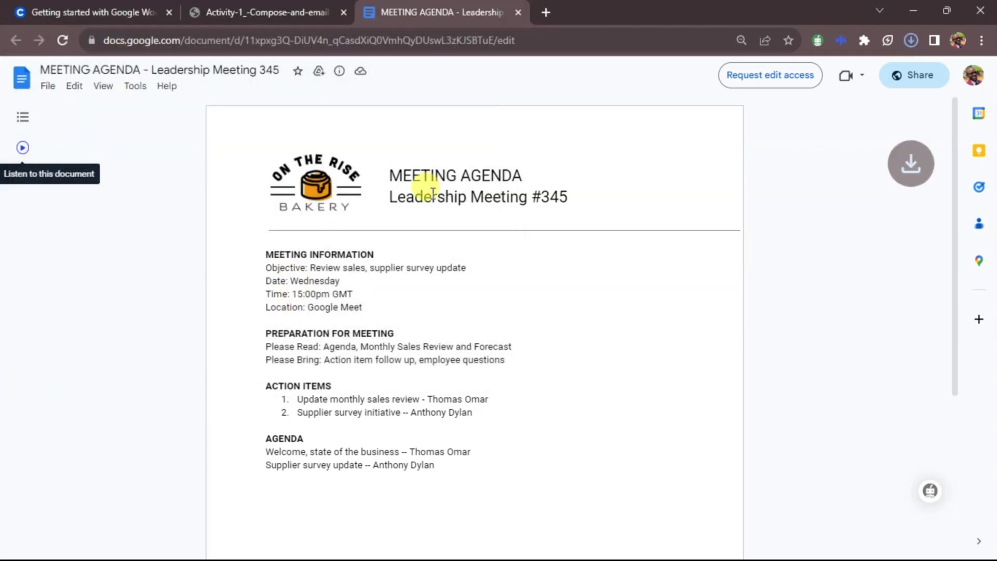
pyautogui.click(911, 41)
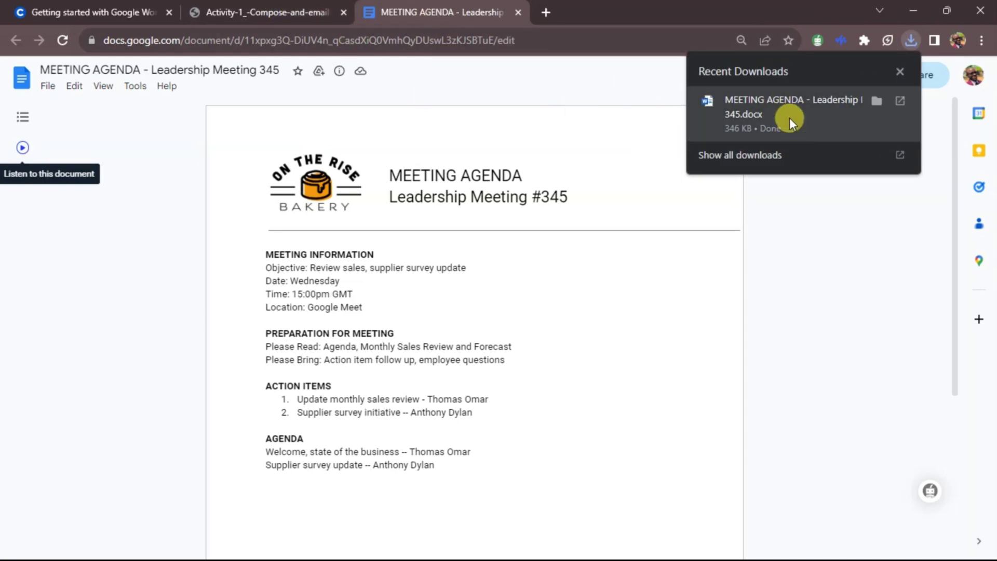
pyautogui.click(518, 13)
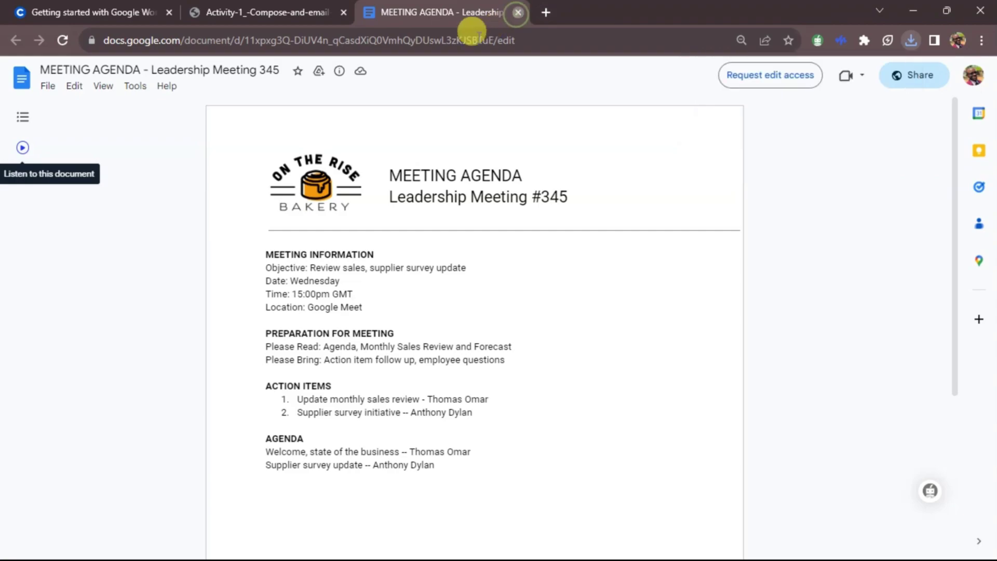
# Step: Close the MEETING AGENDA tab and load gmail in a new tab
pyautogui.click(517, 13)
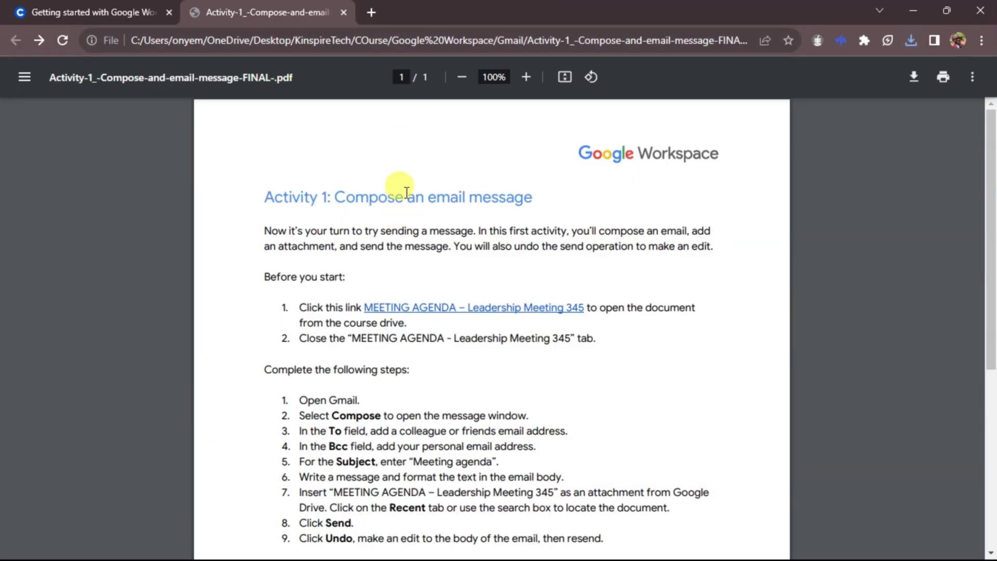
pyautogui.scroll(-2, 659, 224)
pyautogui.scroll(-2, 659, 224)
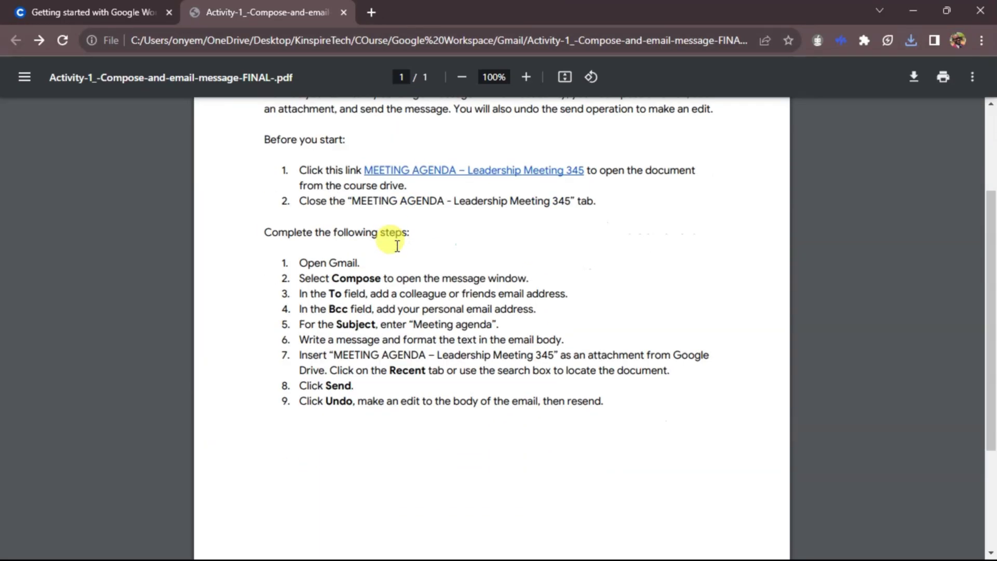
pyautogui.click(370, 12)
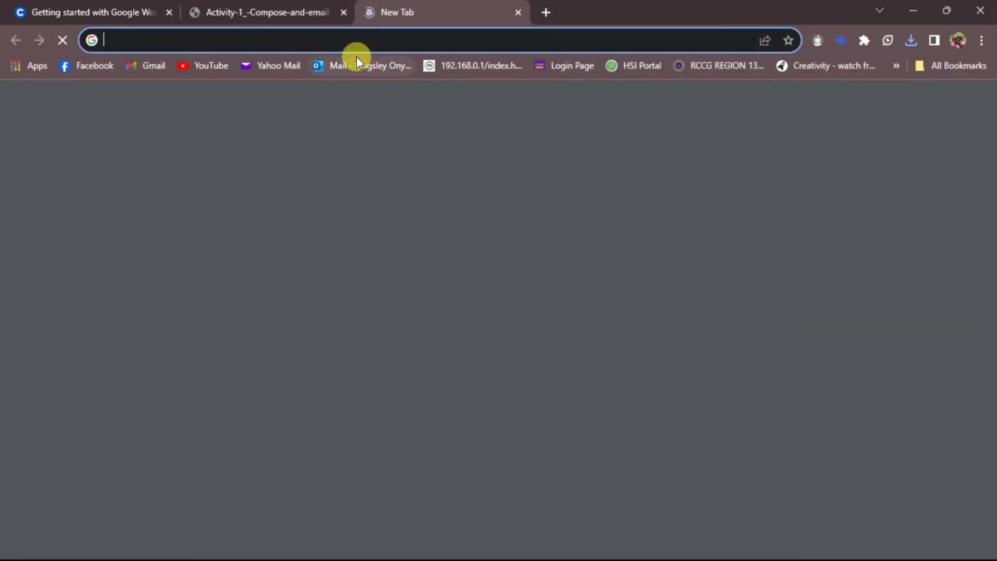
pyautogui.write('gmail')
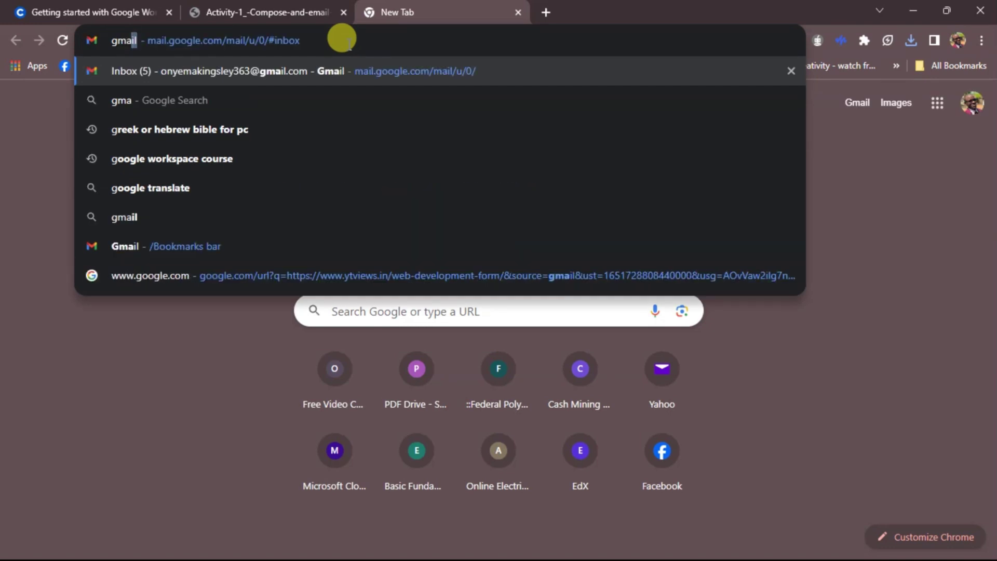
pyautogui.press('Return')
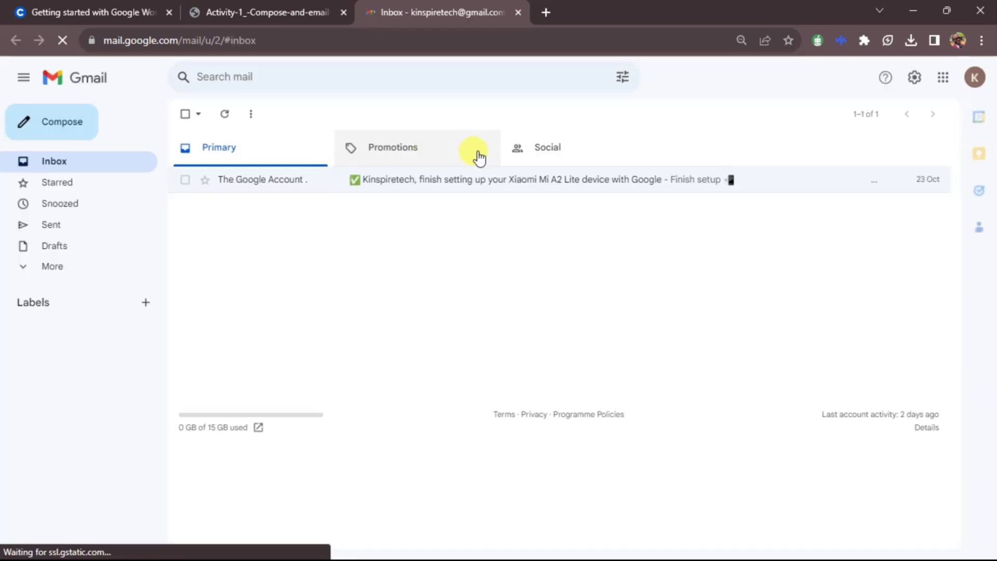
# Step: Delete the Google Account setup email, glance at the instructions PDF, and return to Gmail
pyautogui.click(186, 180)
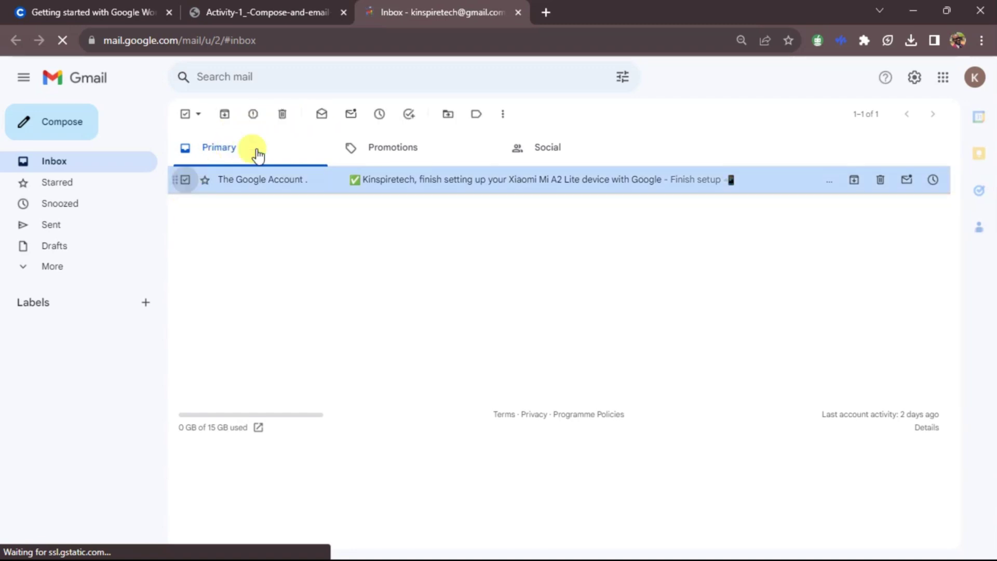
pyautogui.click(282, 113)
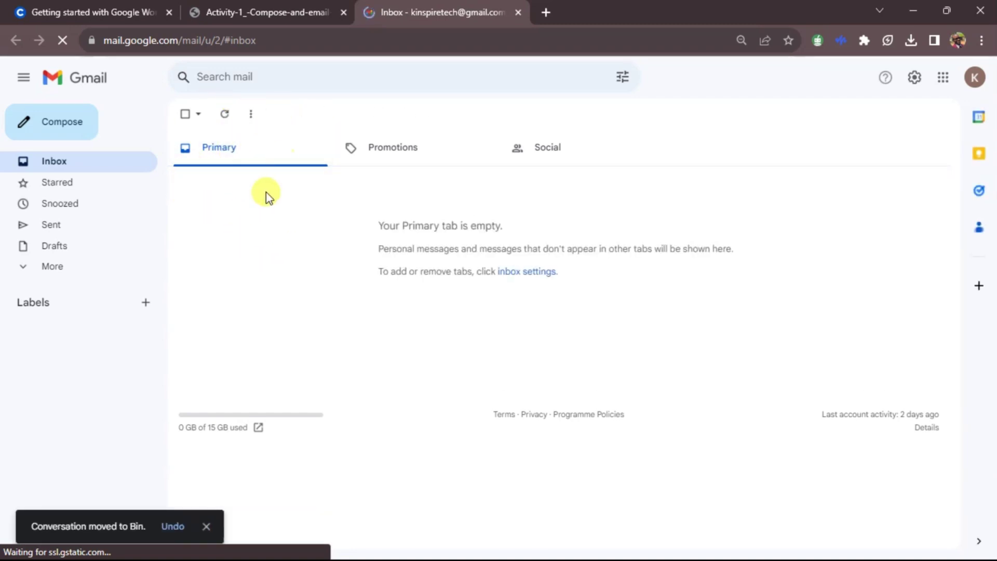
pyautogui.click(238, 11)
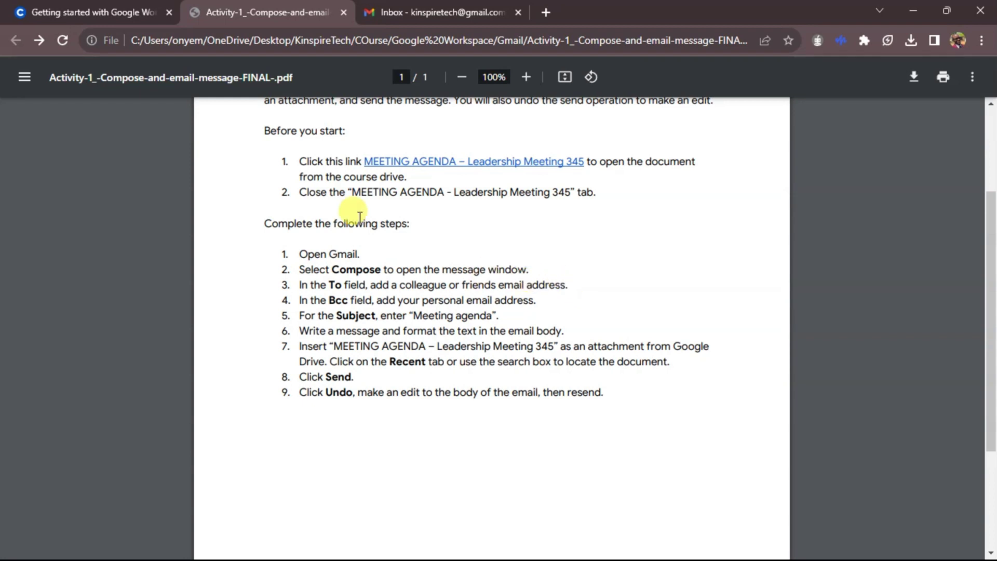
pyautogui.click(456, 6)
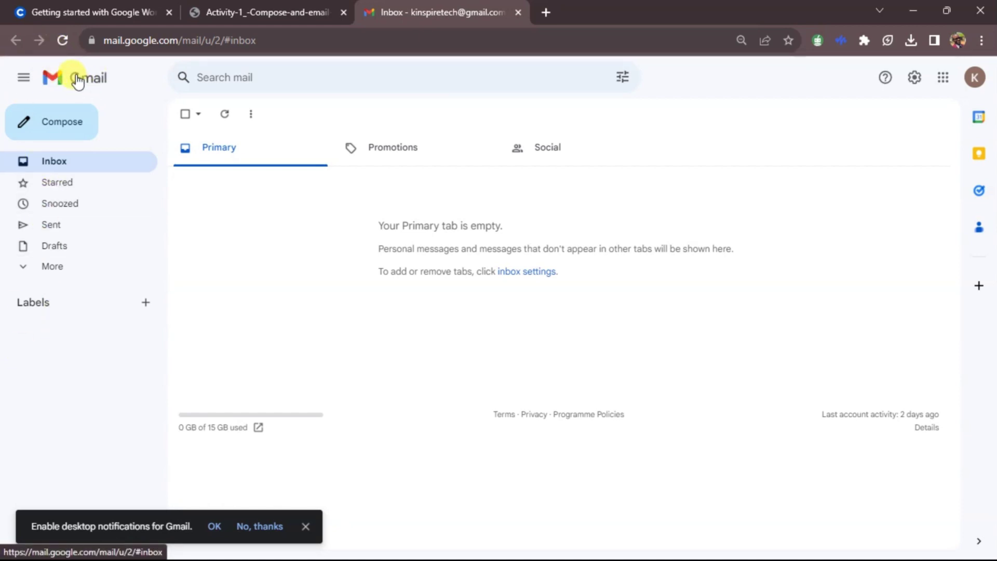
# Step: Decline desktop notifications and browse the Starred, Snoozed, More and Categories folders
pyautogui.click(260, 526)
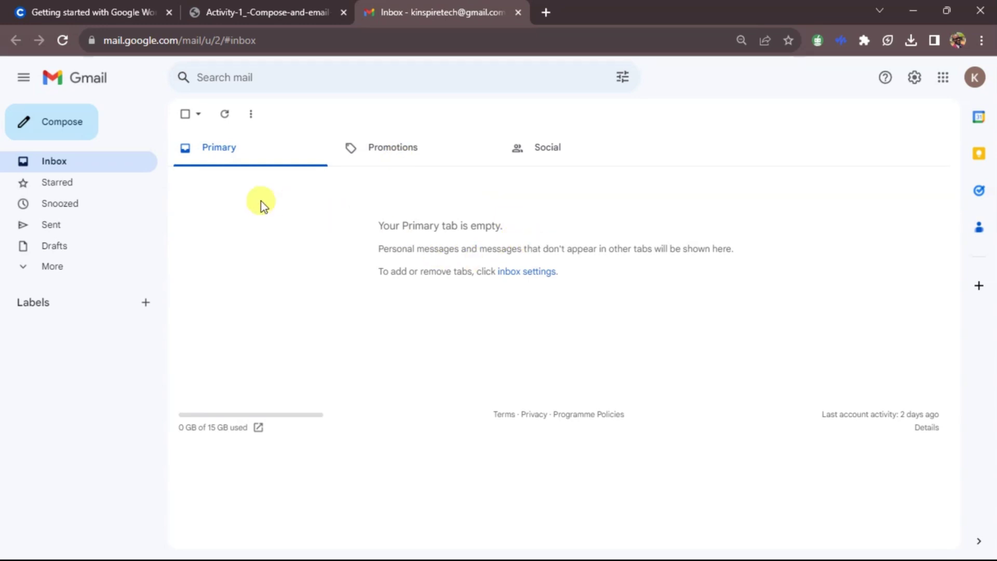
pyautogui.click(74, 192)
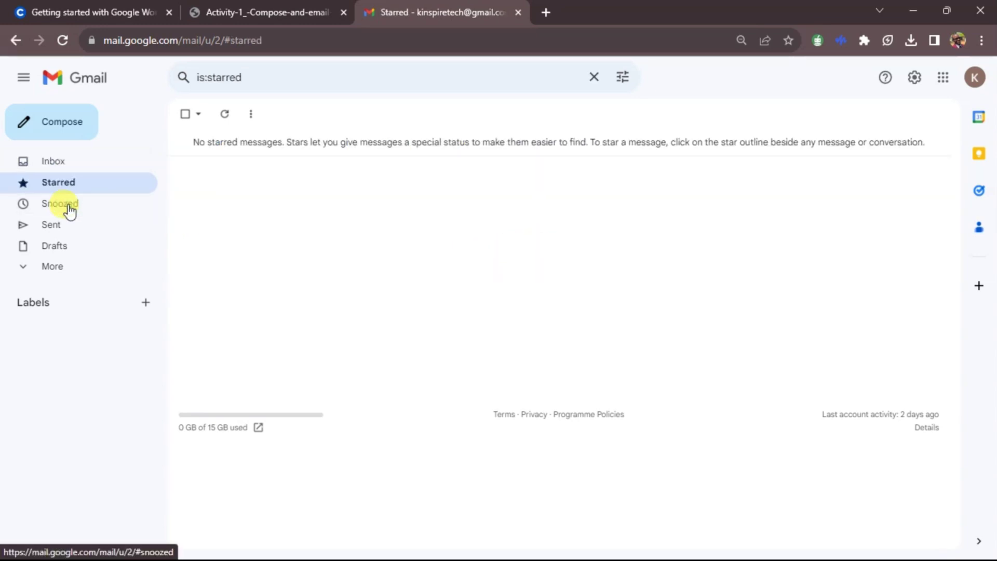
pyautogui.click(68, 207)
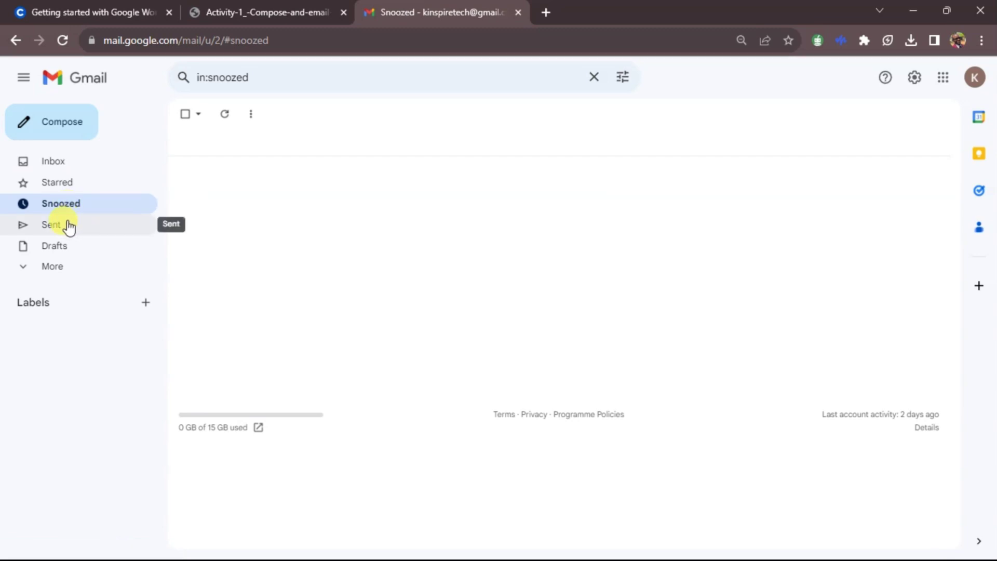
pyautogui.click(24, 273)
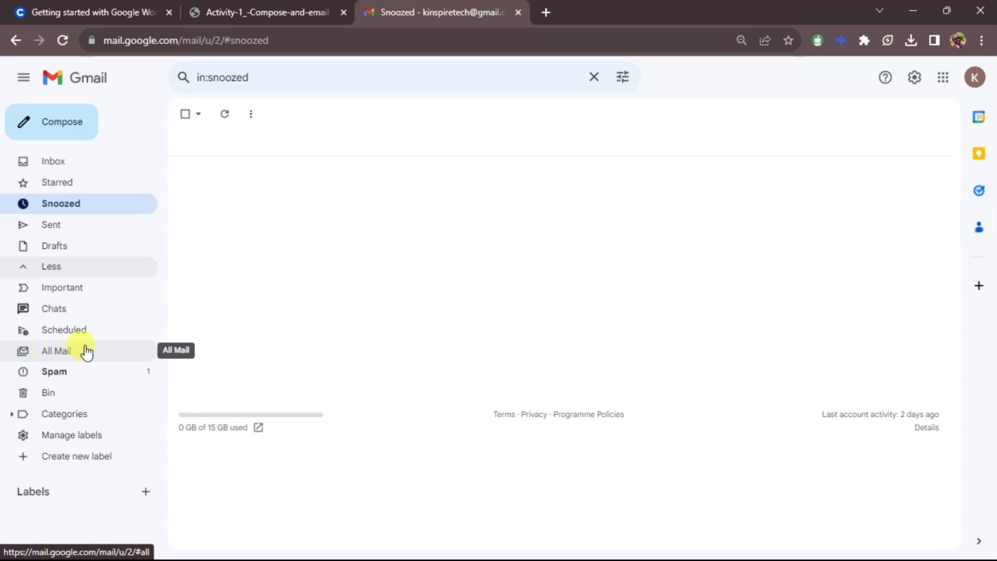
pyautogui.click(12, 414)
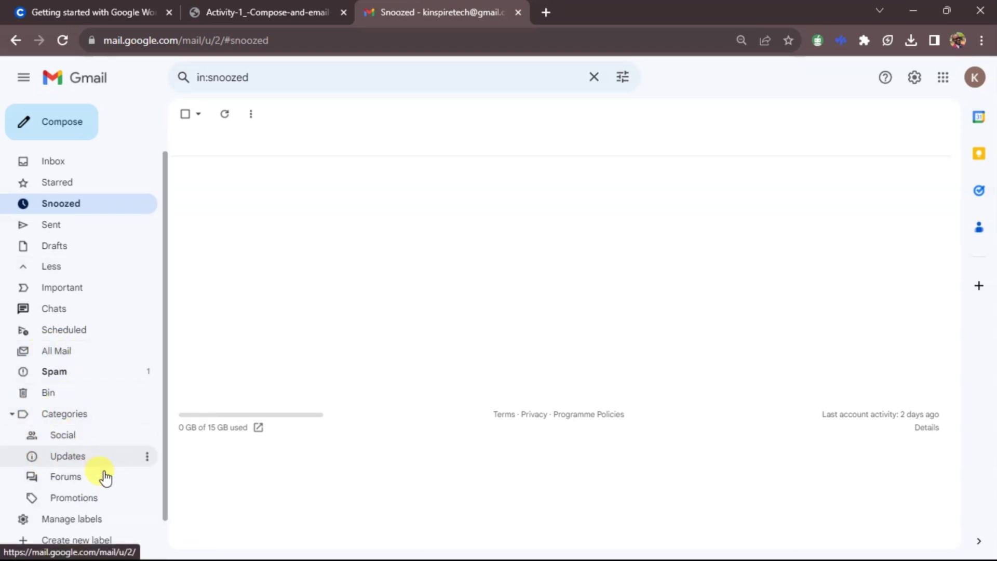
pyautogui.click(13, 413)
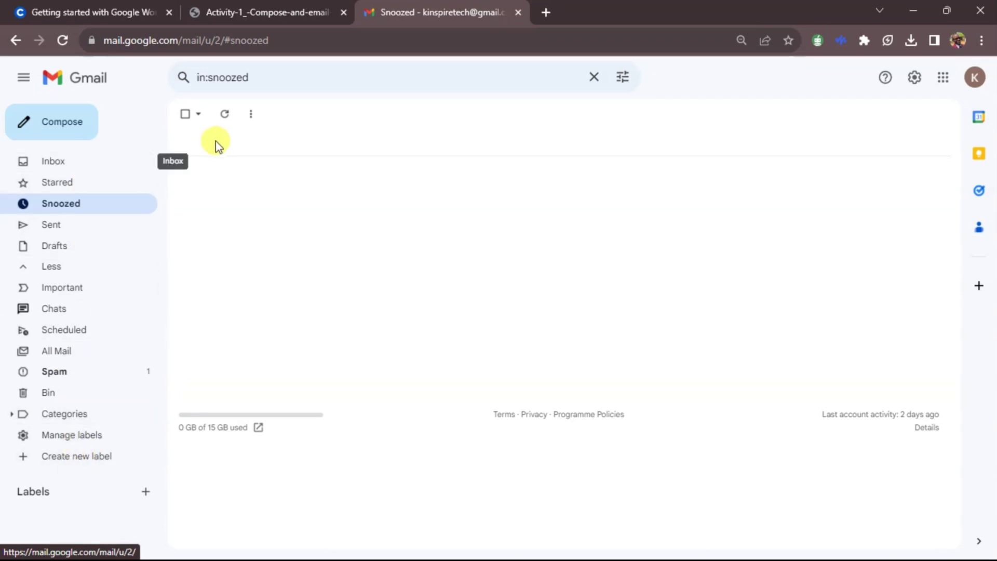
# Step: Go back to the empty Primary inbox and close Quick settings
pyautogui.click(56, 164)
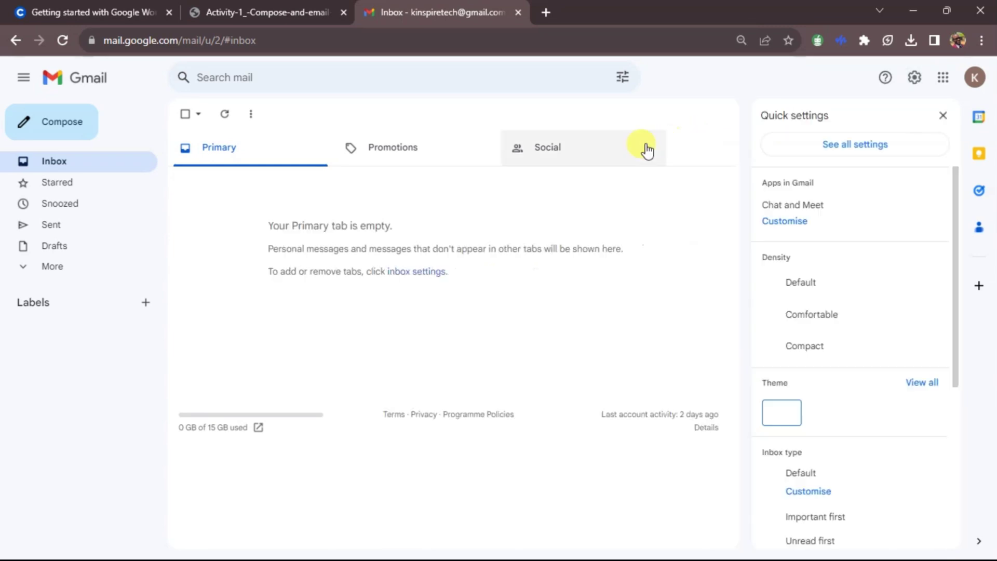
pyautogui.scroll(-8, 909, 319)
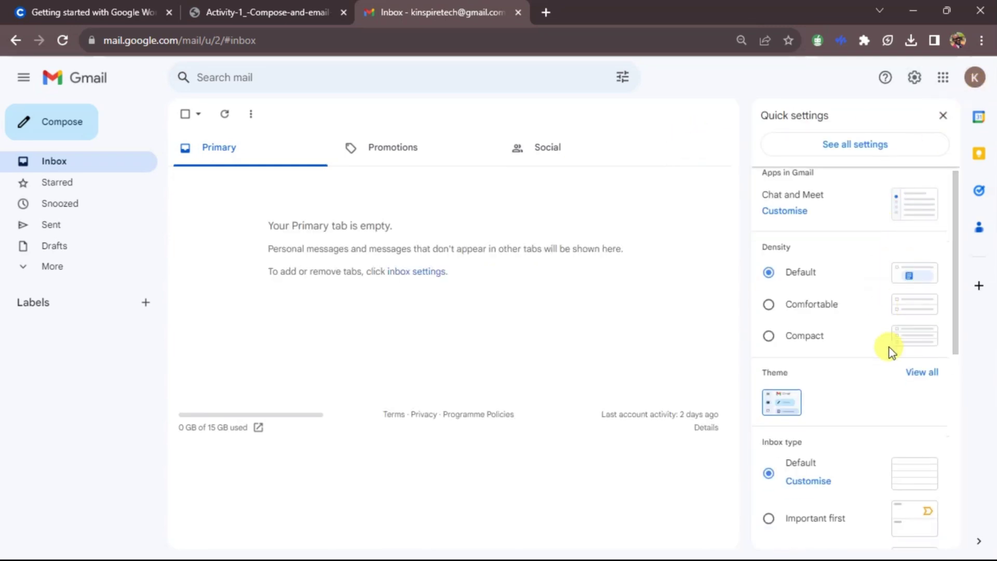
pyautogui.scroll(7, 893, 374)
pyautogui.click(943, 116)
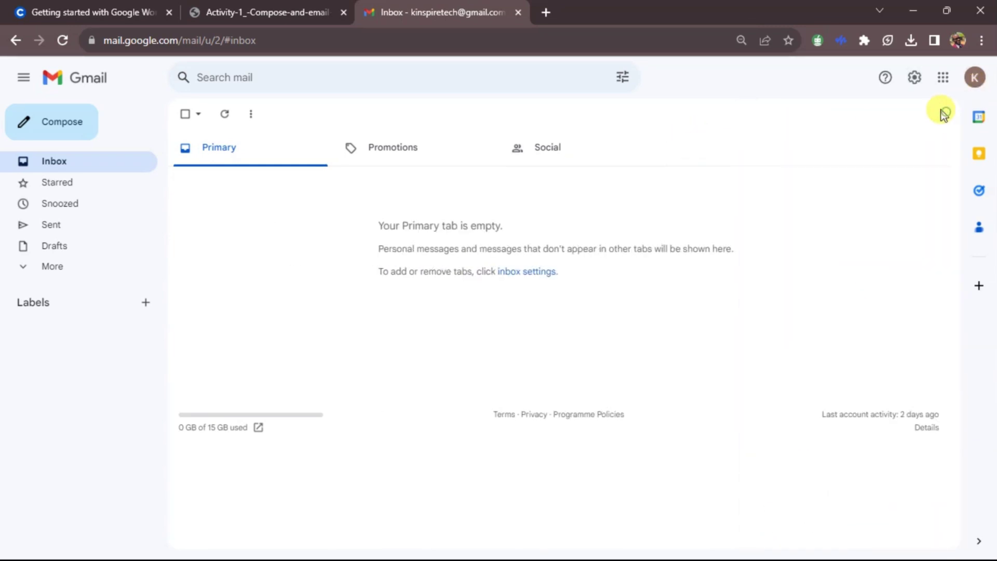
pyautogui.click(940, 84)
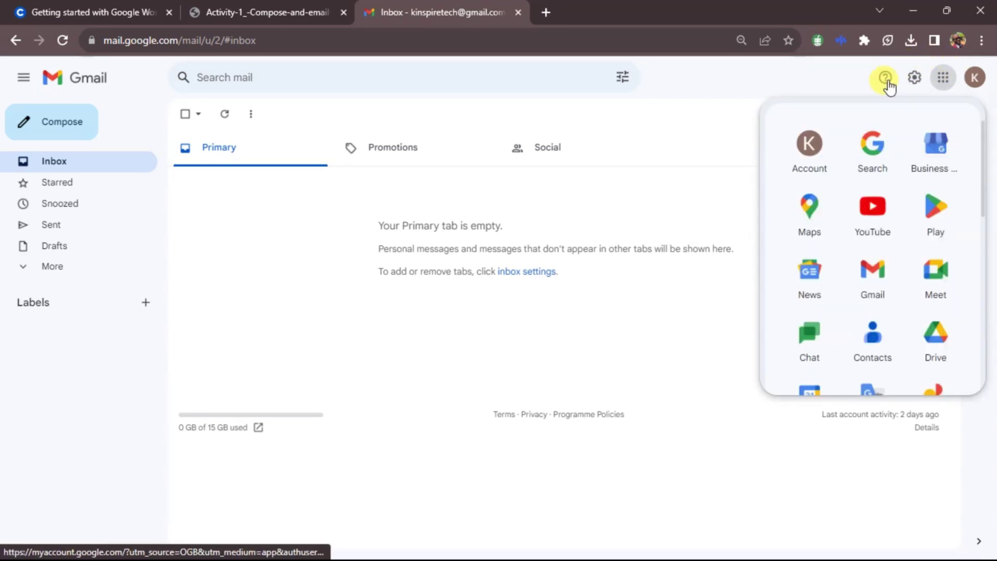
pyautogui.scroll(-3, 869, 234)
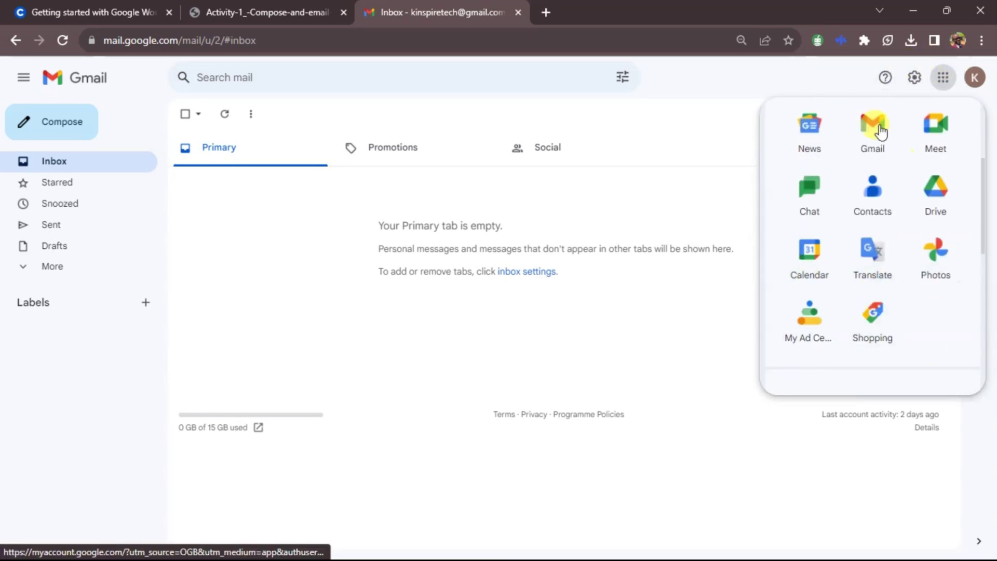
pyautogui.scroll(3, 838, 187)
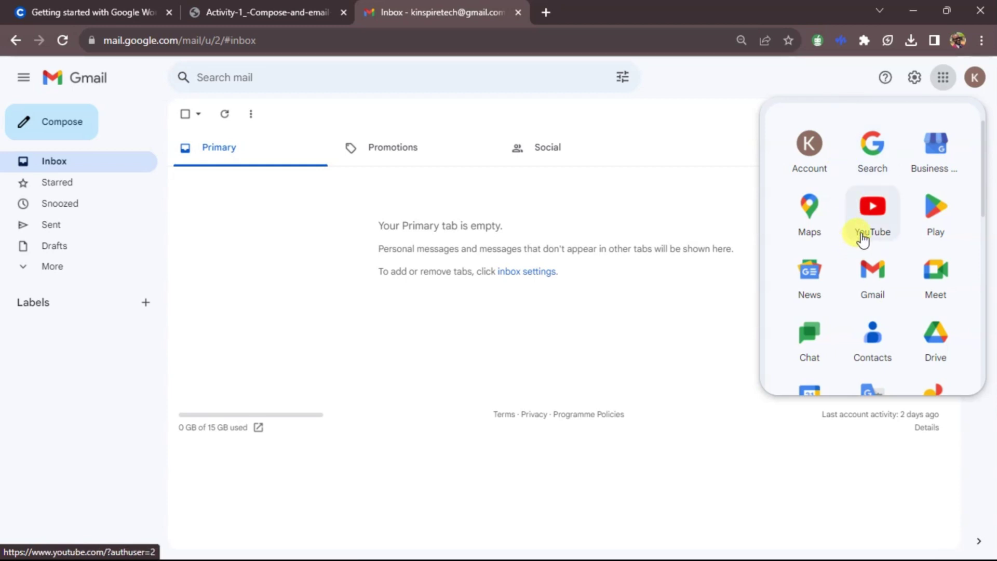
pyautogui.scroll(-3, 883, 223)
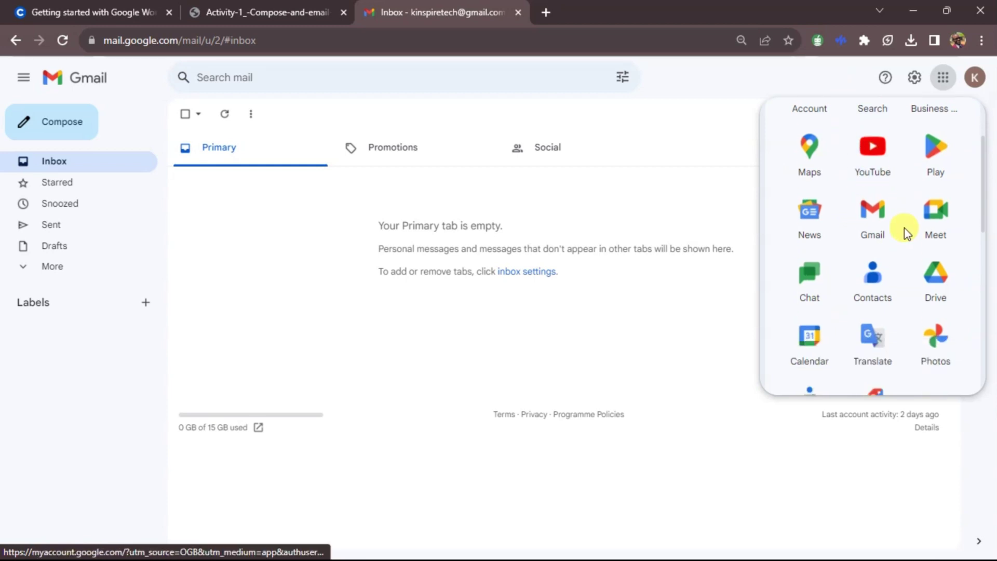
pyautogui.click(975, 78)
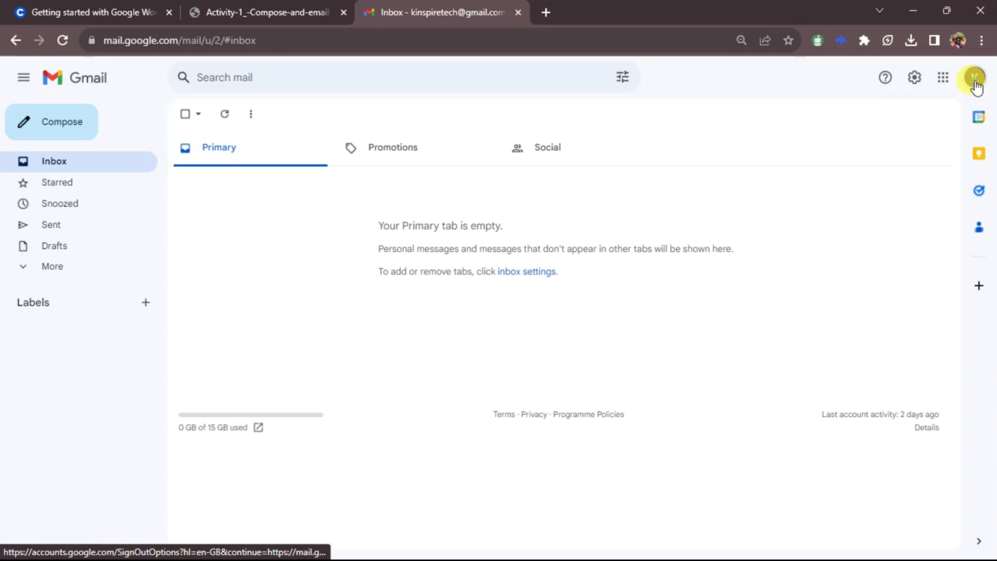
pyautogui.click(975, 77)
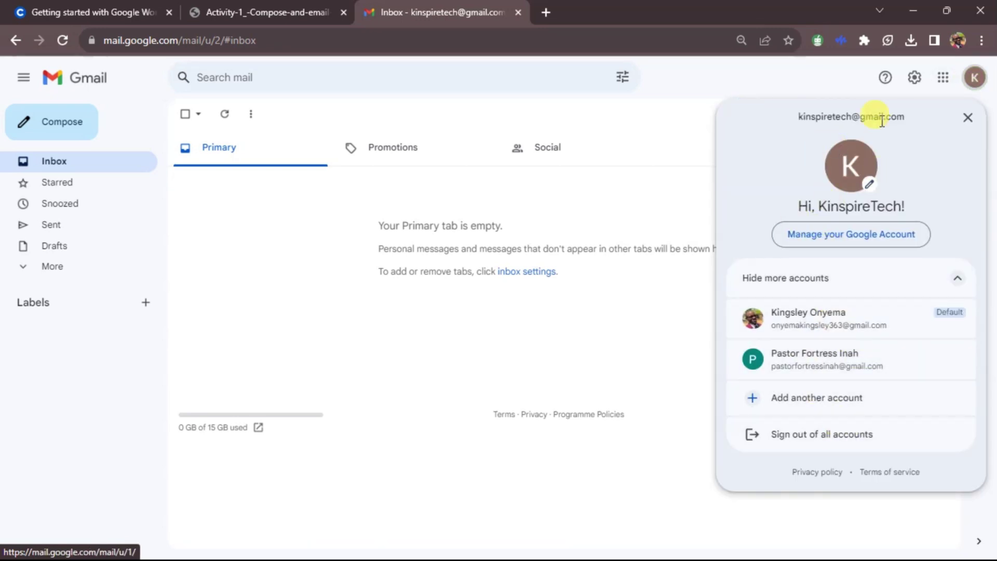
pyautogui.click(788, 77)
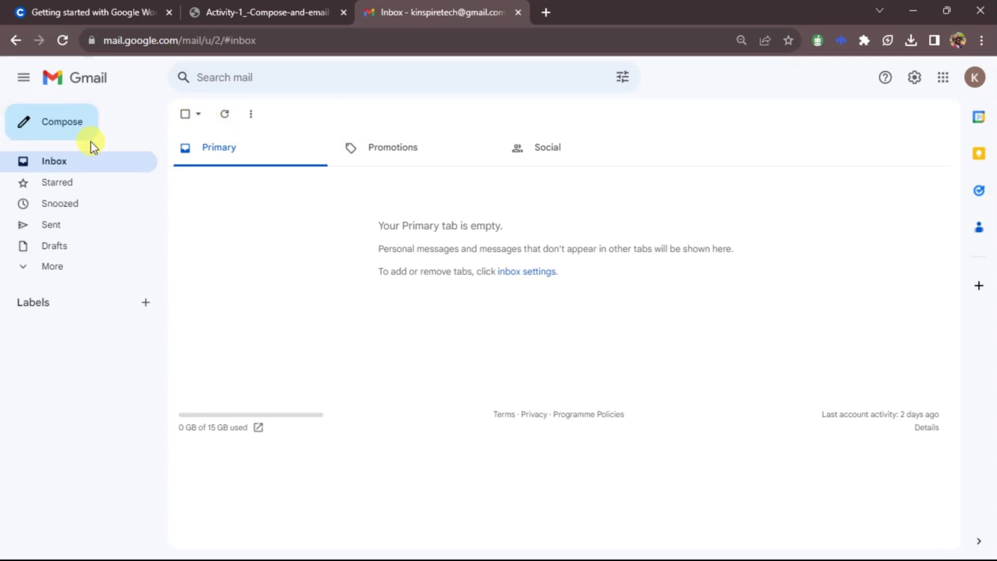
# Step: Compose a new message addressed To the colleague's suggested Gmail contact
pyautogui.click(50, 125)
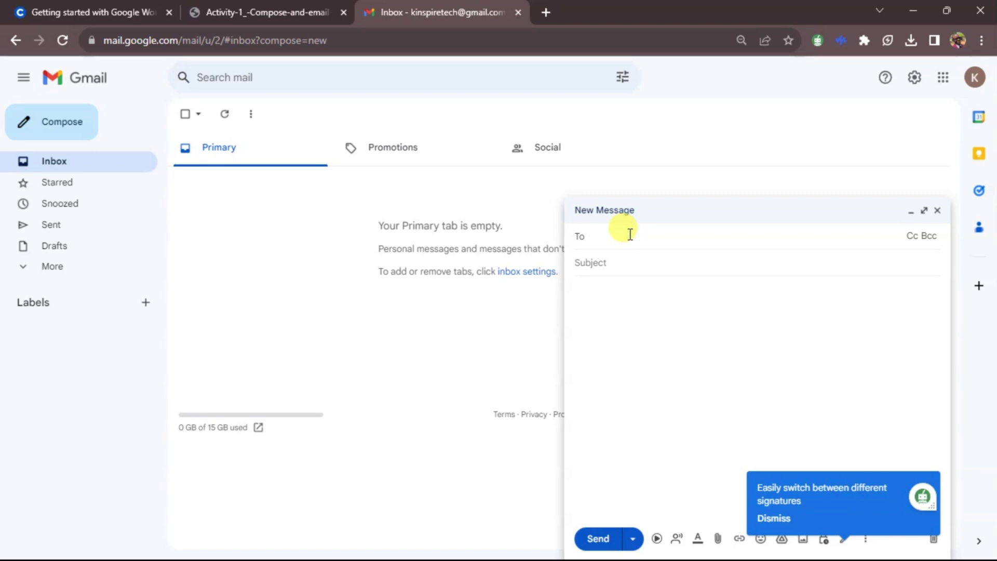
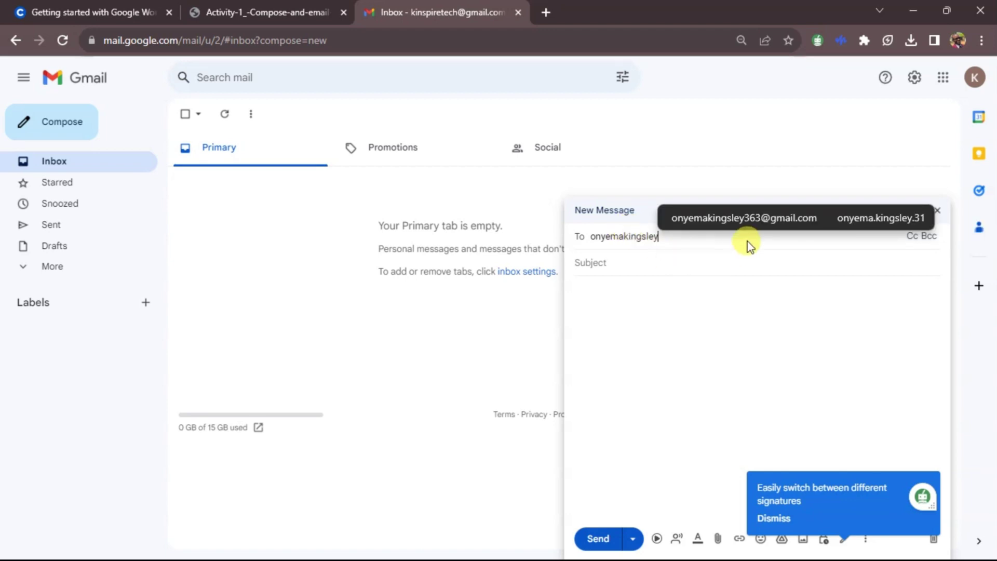
pyautogui.click(758, 219)
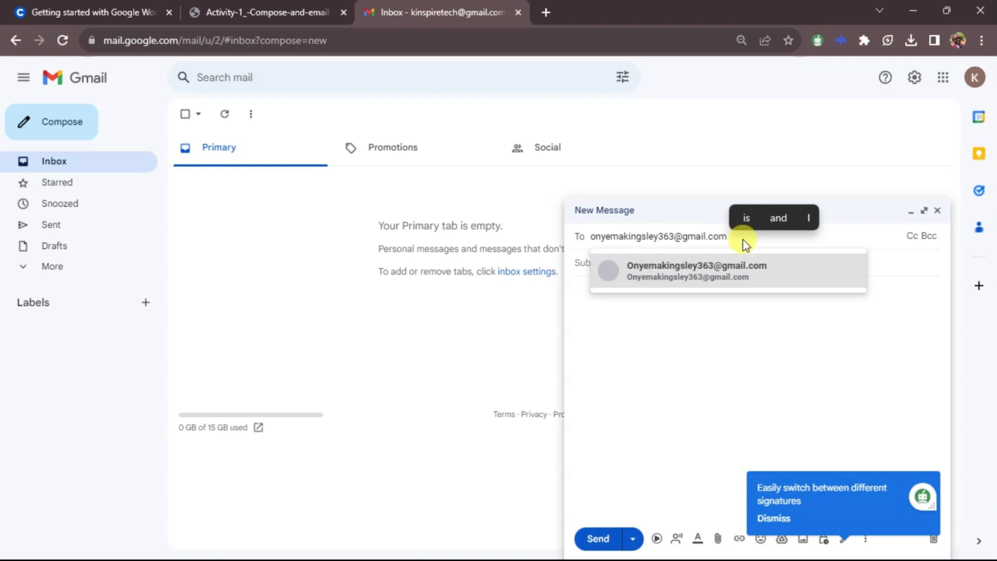
pyautogui.click(729, 264)
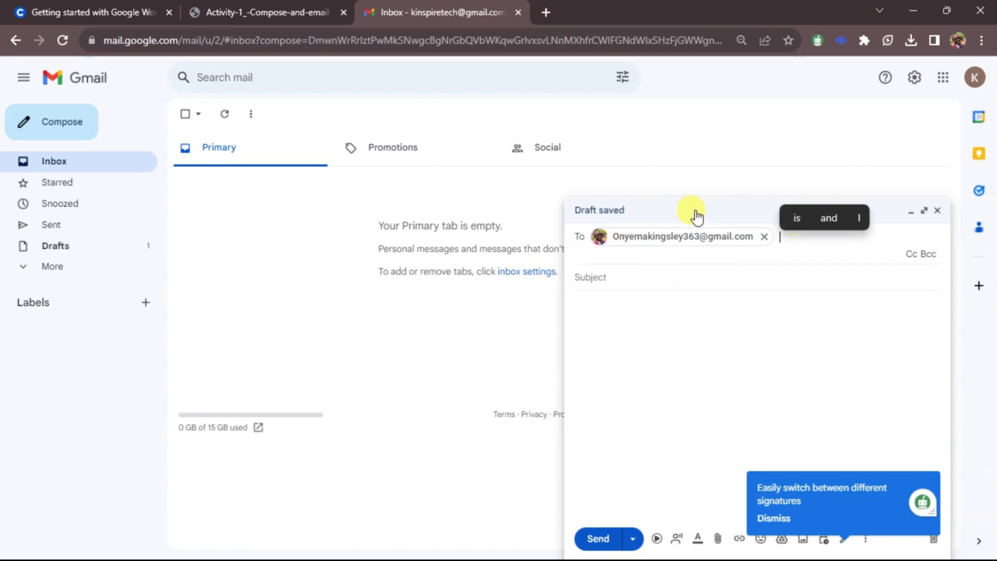
pyautogui.moveTo(667, 230)
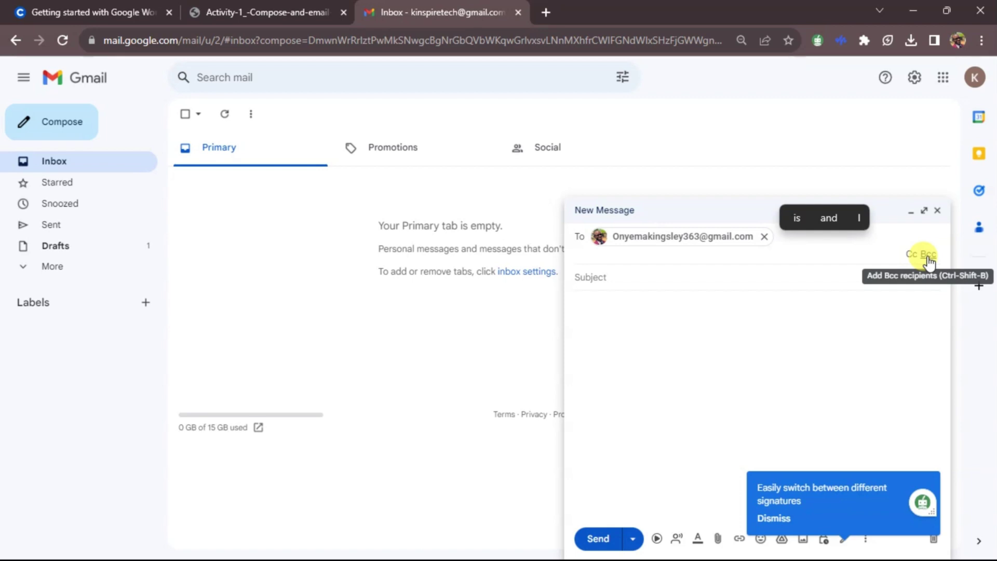
# Step: Add a Cc line to the draft and dismiss the Google apps list
pyautogui.click(912, 254)
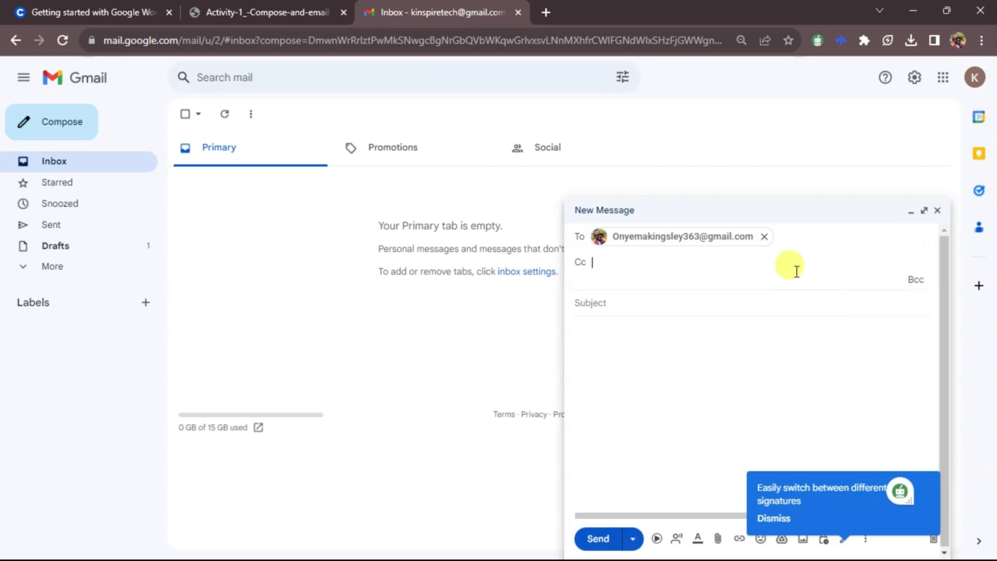
pyautogui.press('Escape')
pyautogui.click(943, 78)
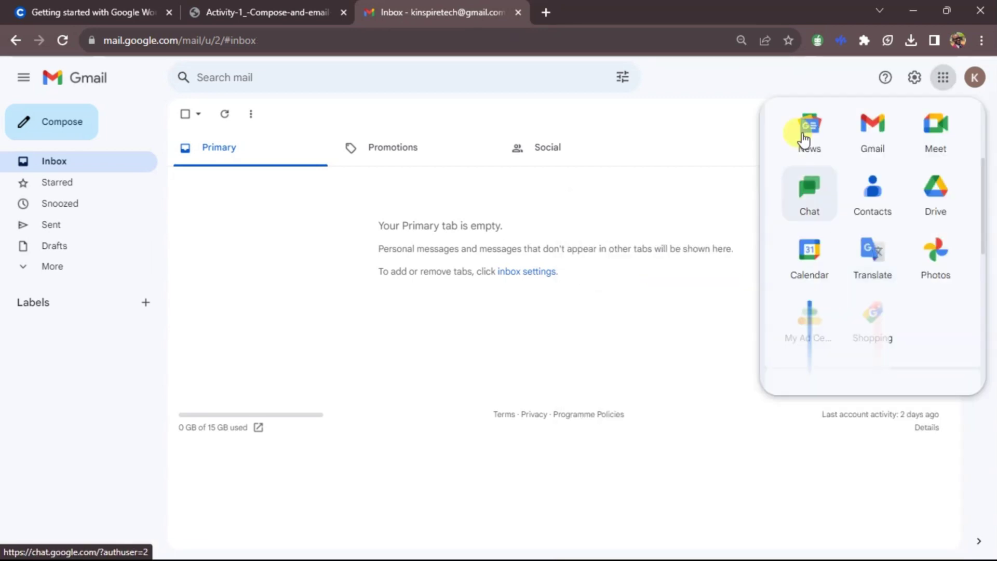
pyautogui.click(796, 78)
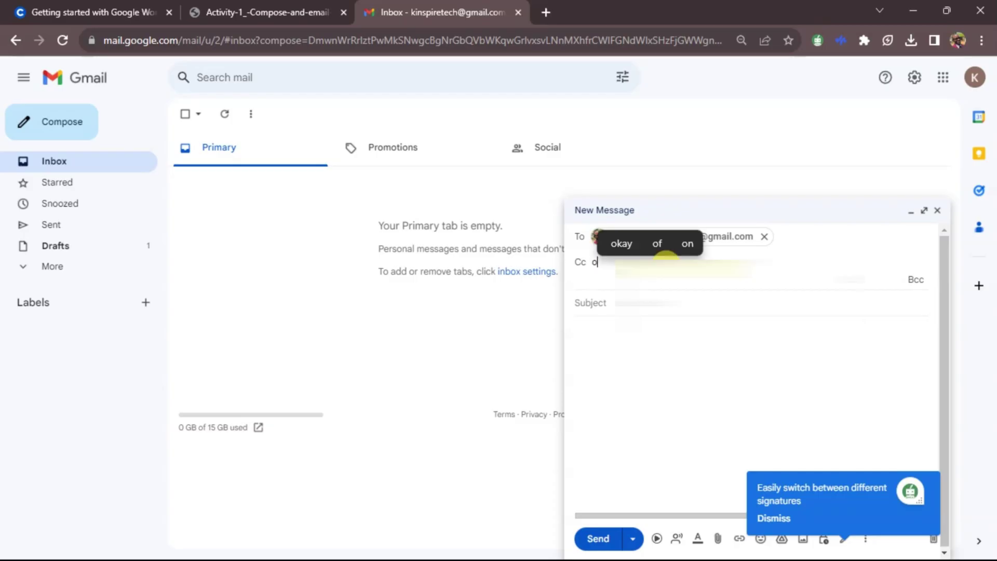
# Step: Enter the recipient's Yahoo address as the Cc recipient
pyautogui.write('ny')
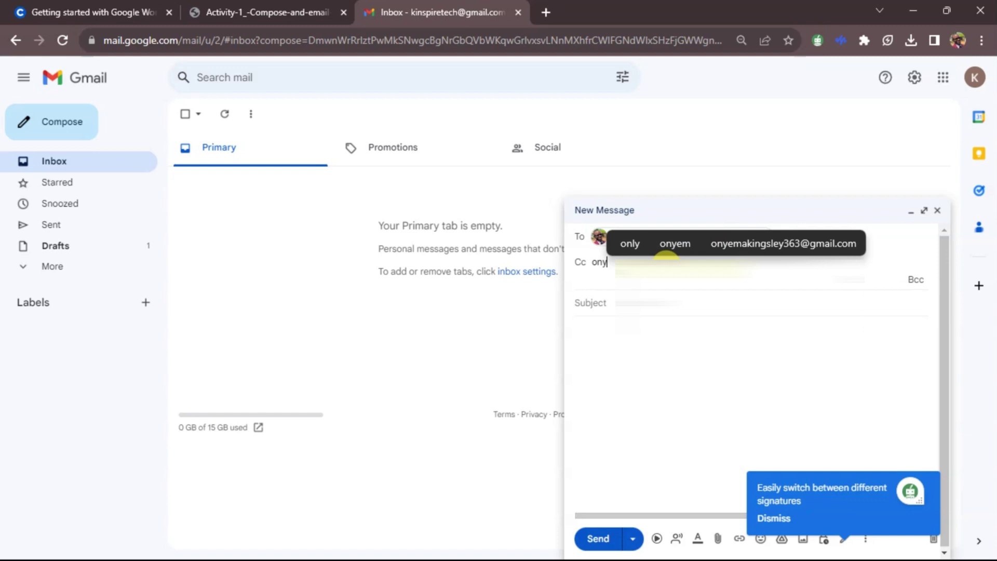
pyautogui.click(772, 245)
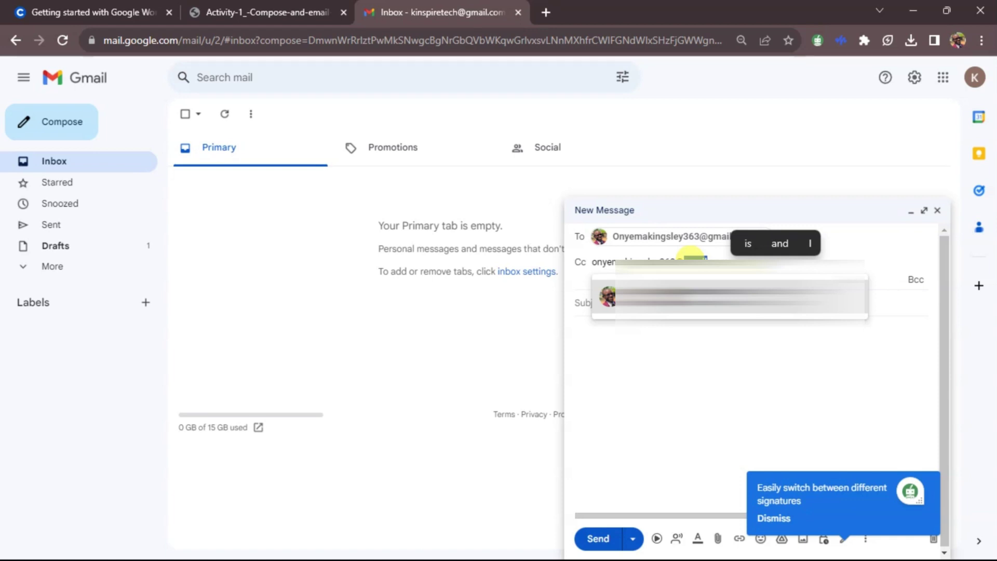
pyautogui.press('Escape')
pyautogui.write('ahoo')
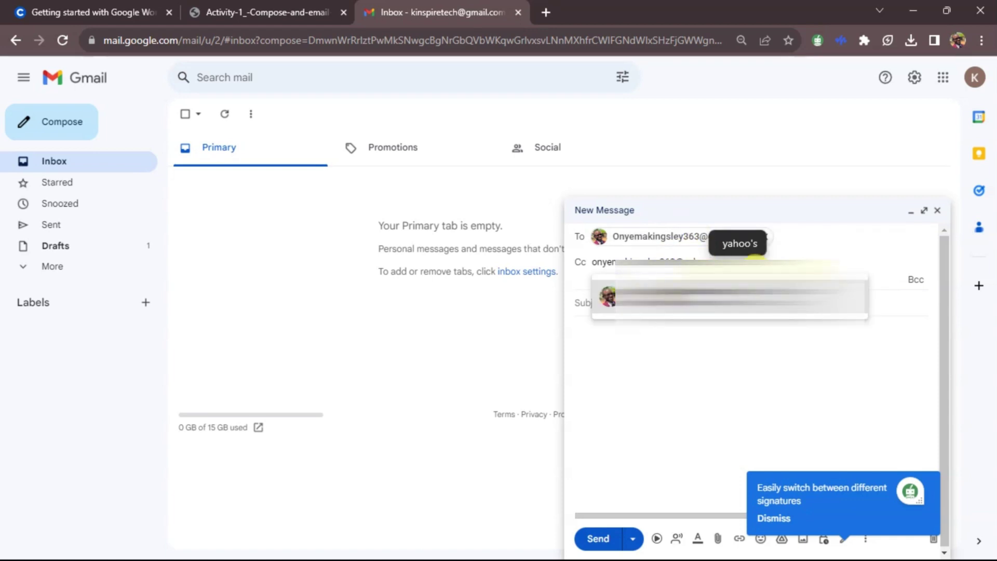
pyautogui.press('Return')
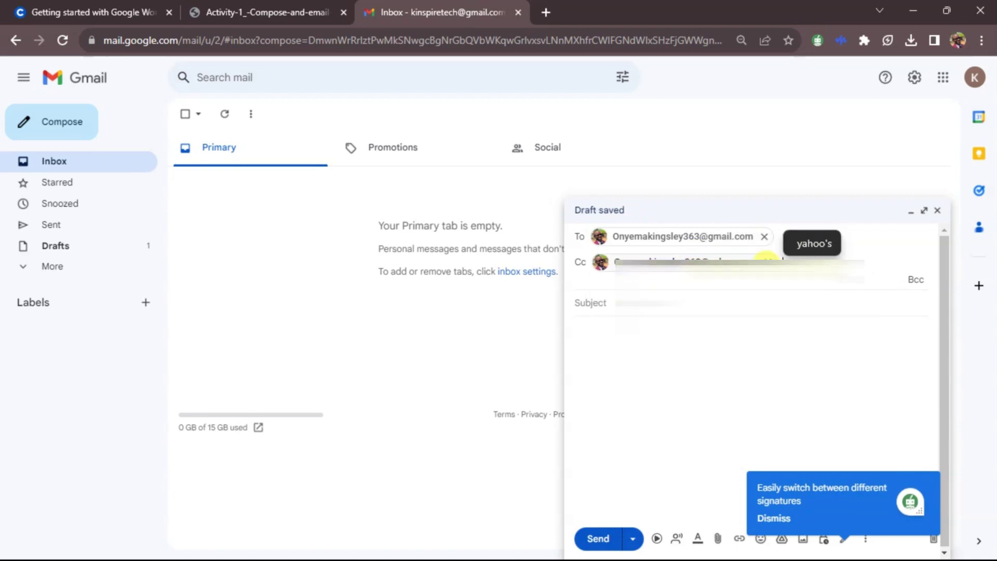
pyautogui.moveTo(685, 251)
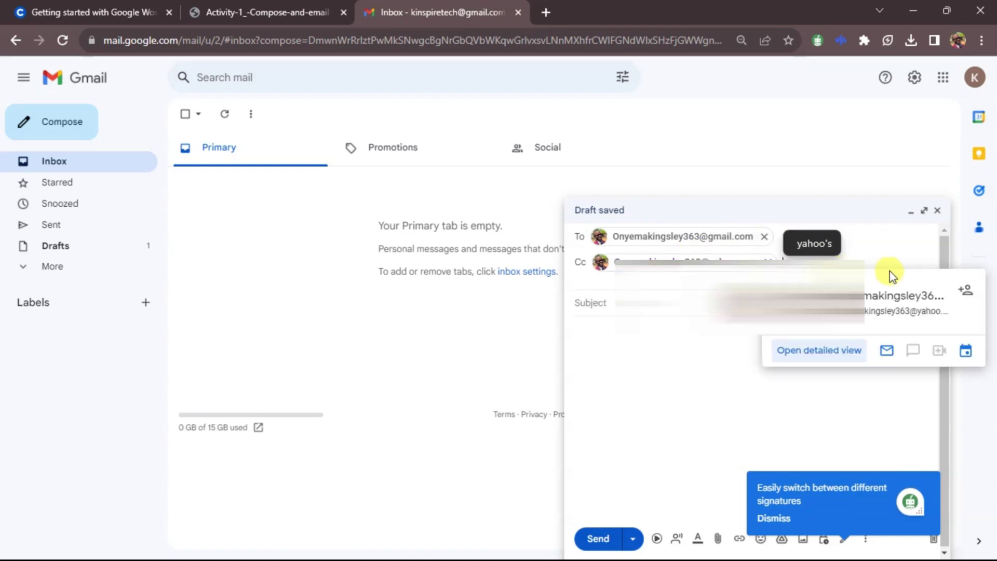
pyautogui.click(752, 416)
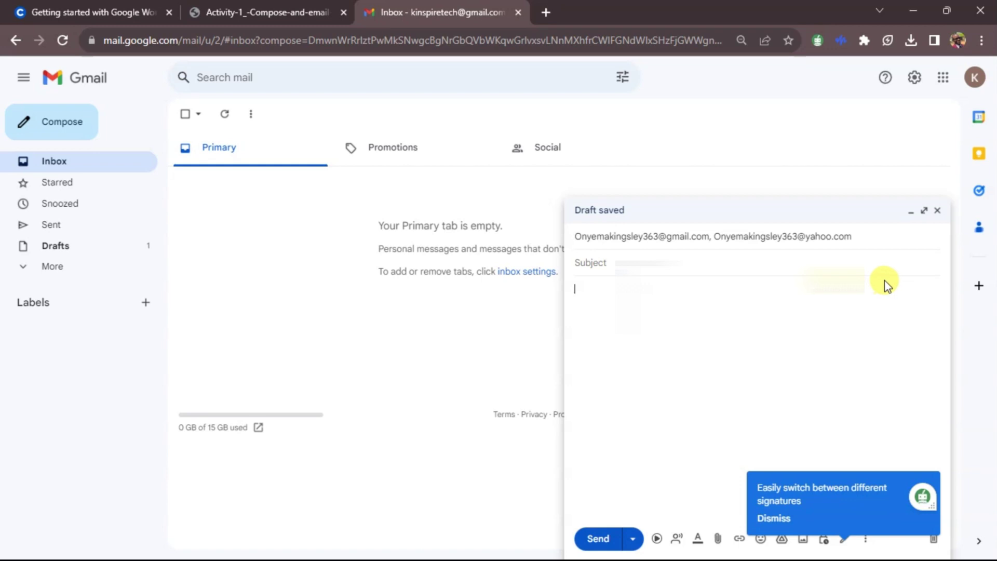
pyautogui.click(874, 237)
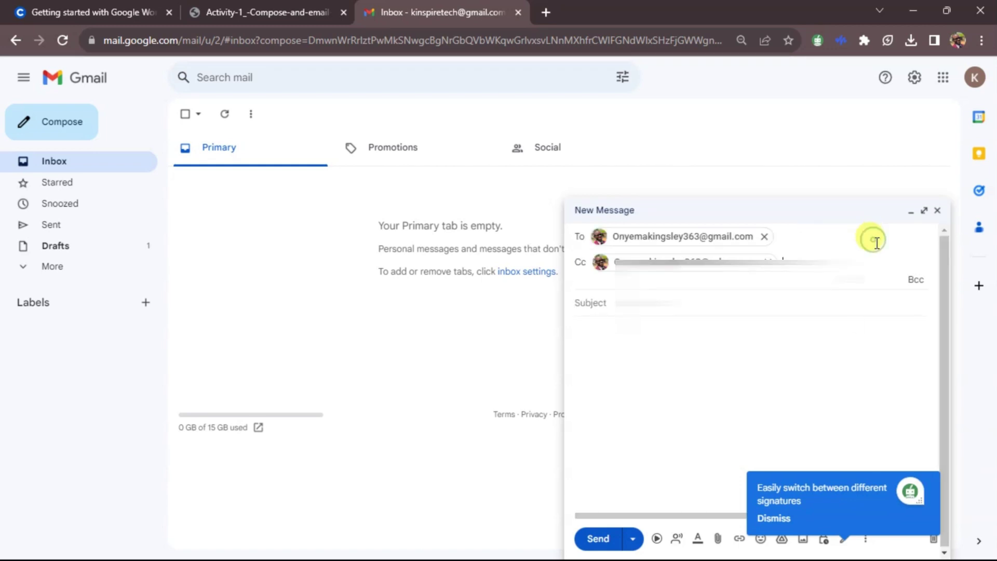
# Step: Add the suggested Outlook address as Bcc, then check the instructions PDF and return
pyautogui.click(915, 281)
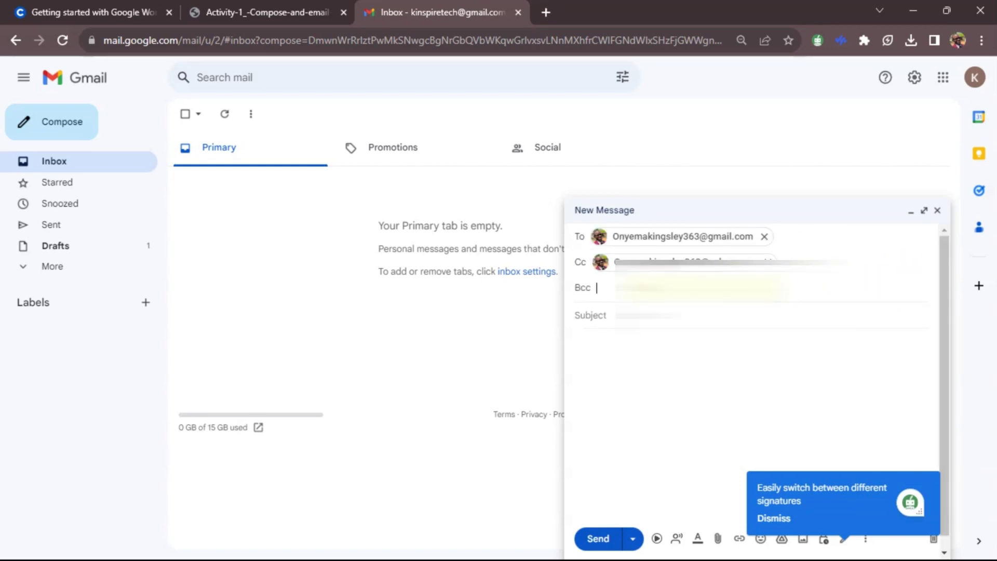
pyautogui.write('onye')
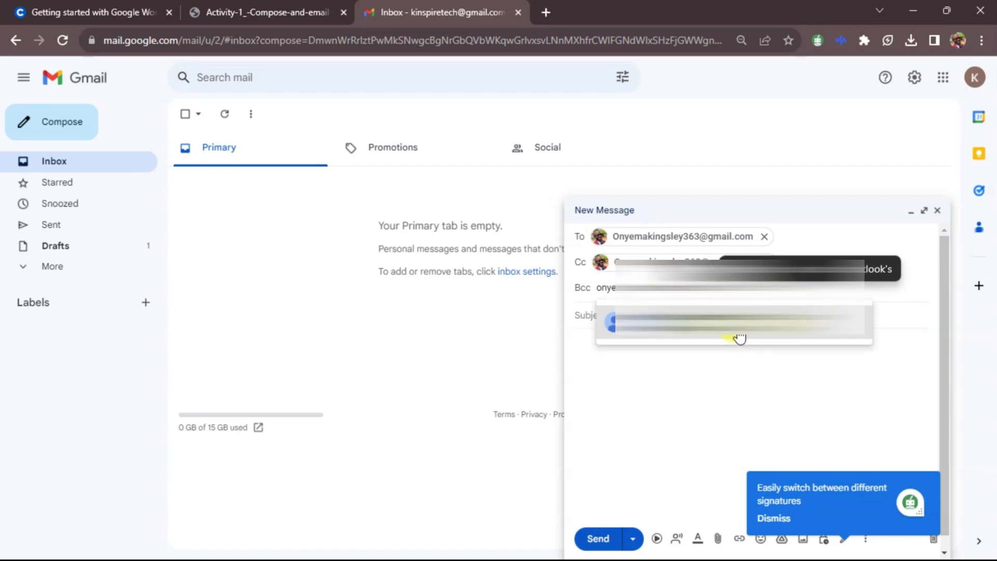
pyautogui.click(709, 337)
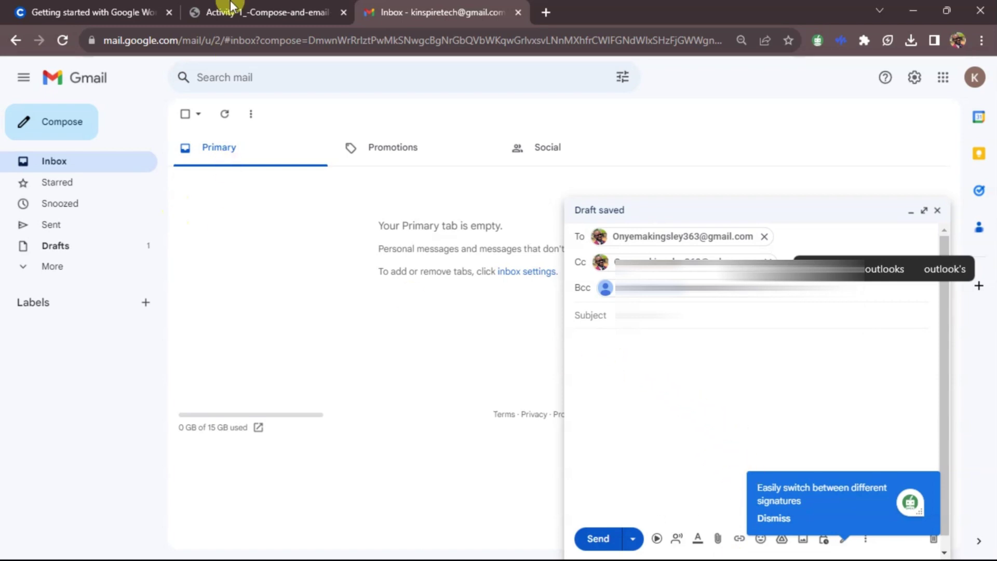
pyautogui.click(255, 12)
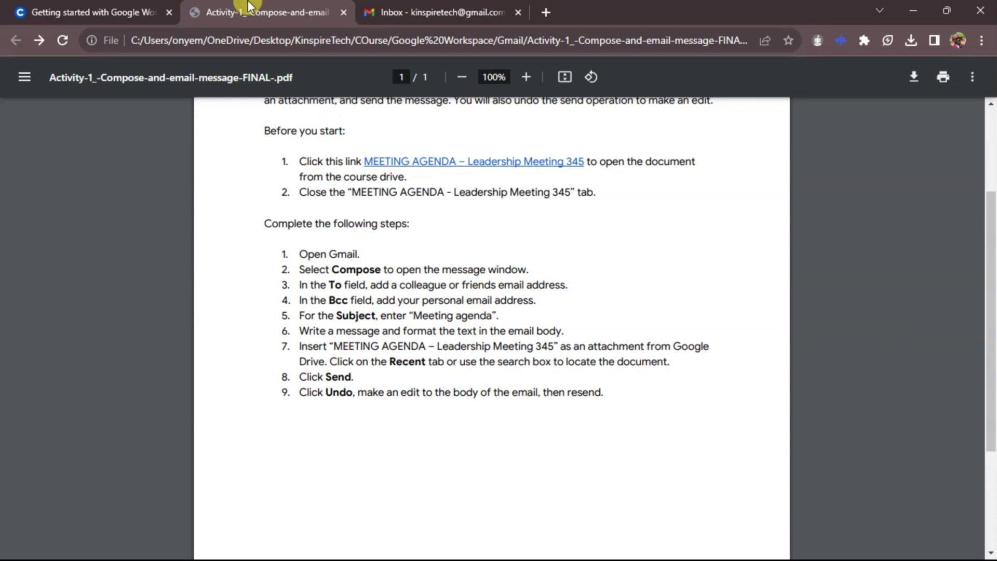
pyautogui.click(423, 11)
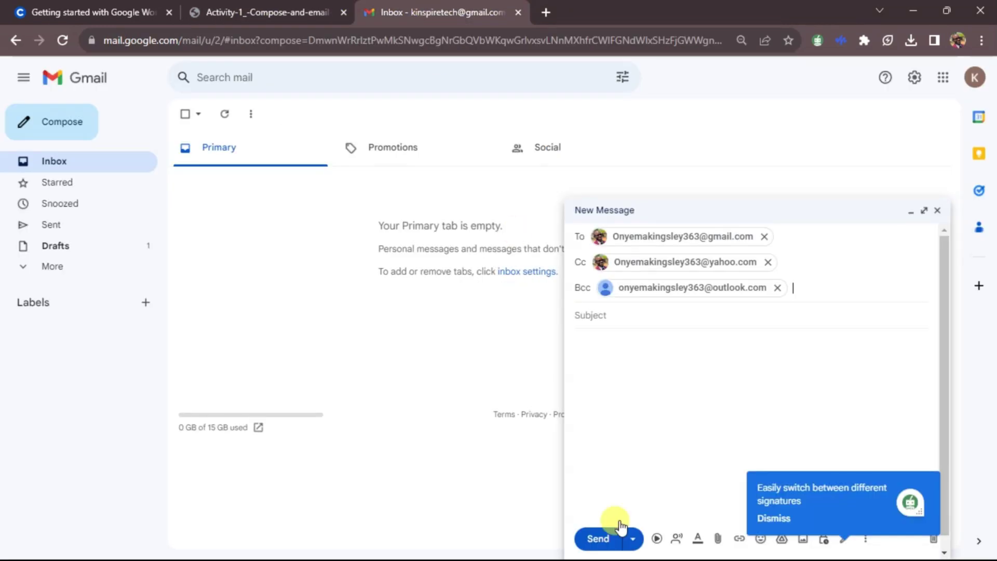
# Step: Enter 'MEETING AGENDA' in capitals as the message subject
pyautogui.click(644, 321)
pyautogui.write('m')
pyautogui.press('BackSpace')
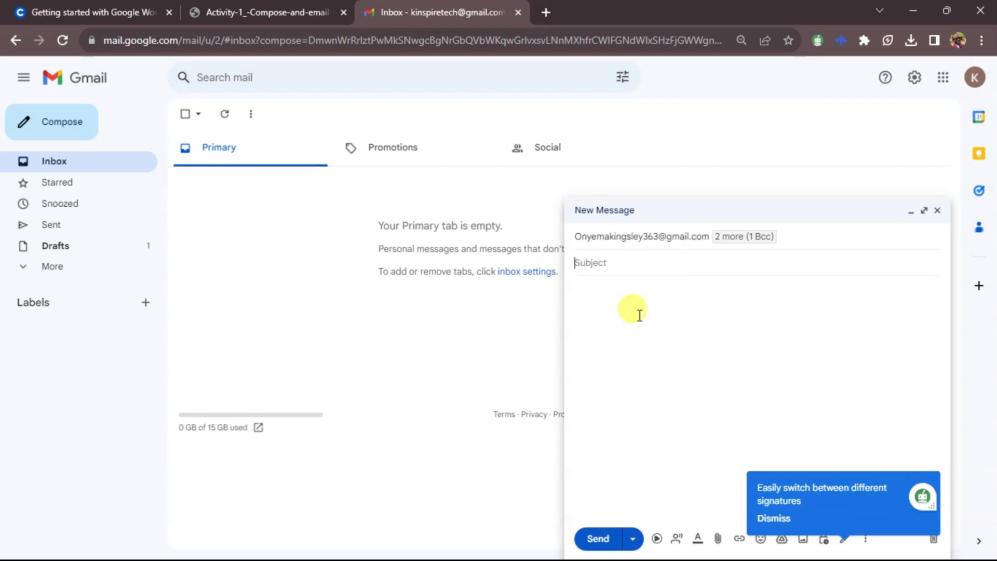
pyautogui.write('M')
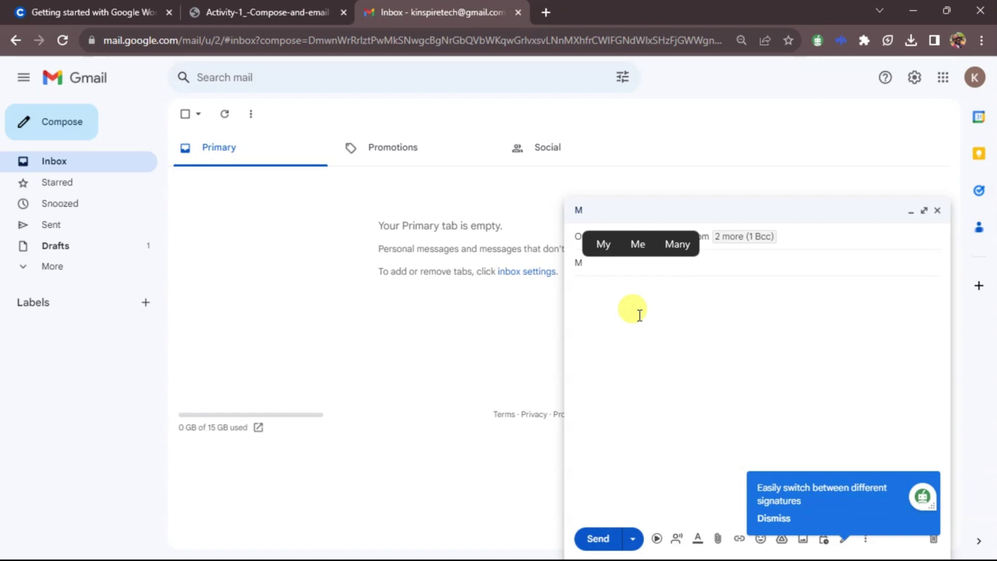
pyautogui.write('EET')
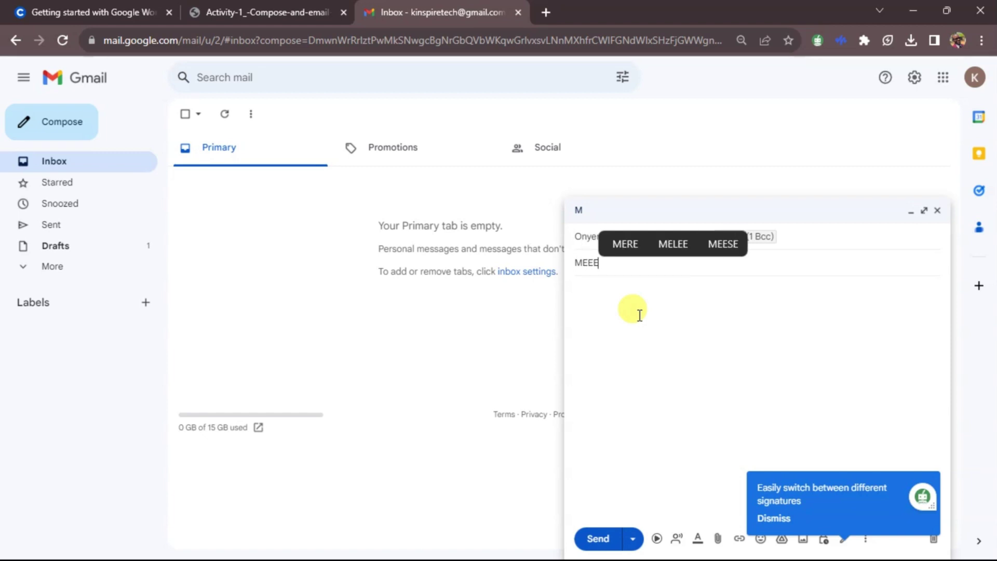
pyautogui.press('BackSpace')
pyautogui.press('BackSpace')
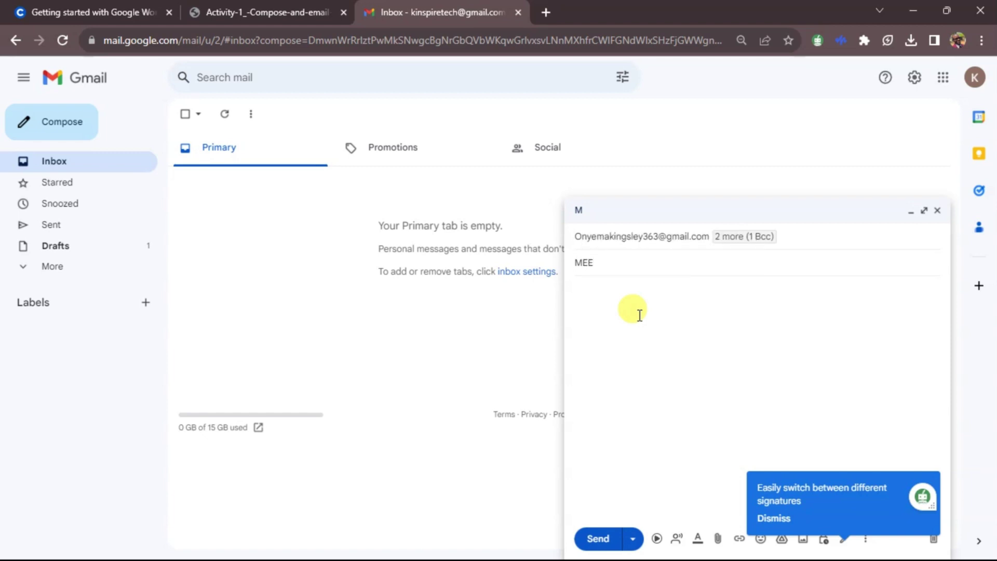
pyautogui.write('TING AGENDA')
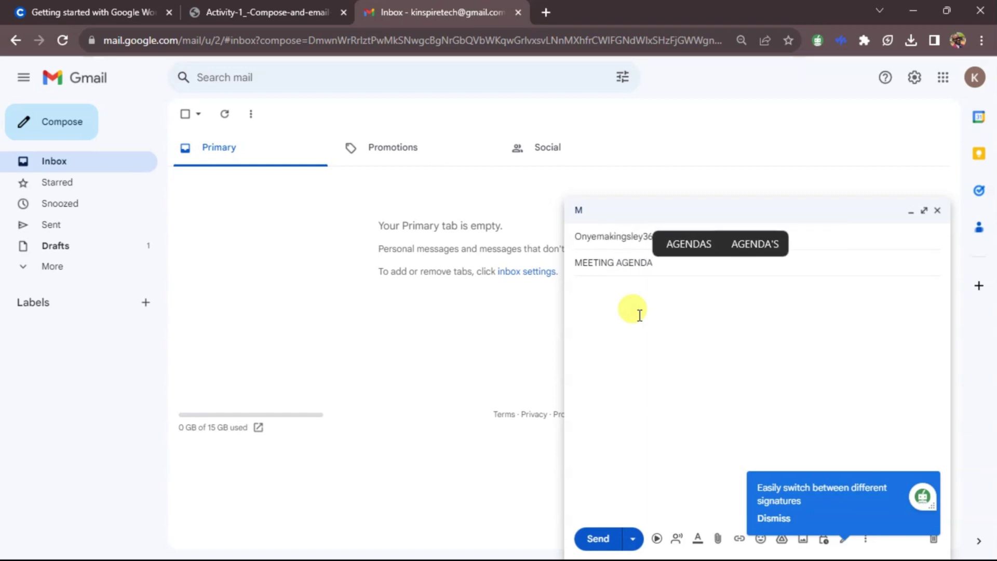
pyautogui.click(640, 315)
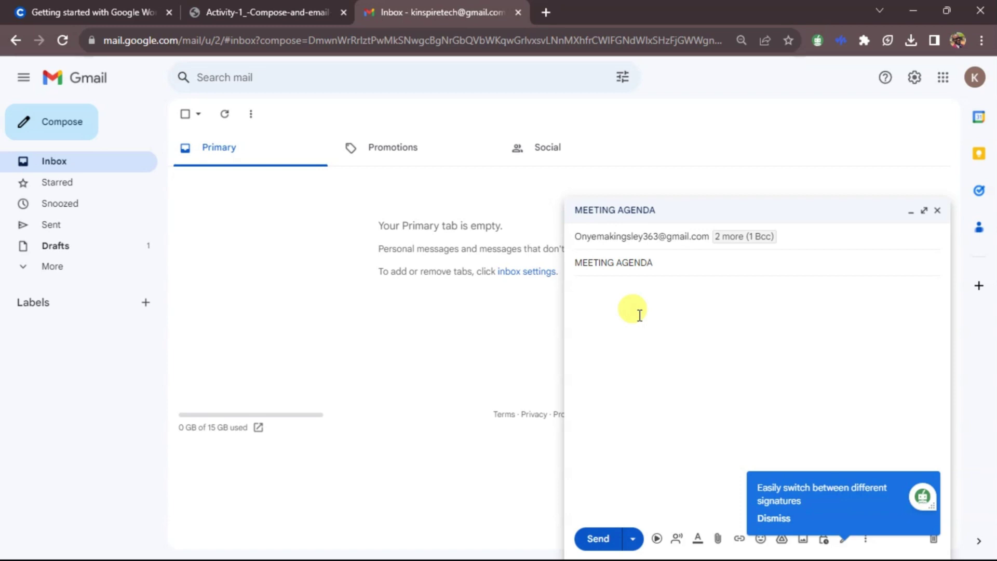
# Step: Write the body 'Dear All, Kindly find the attached document of our previous meeting agenda', accepting Smart Compose 'meeting'
pyautogui.write('dE')
pyautogui.press('BackSpace')
pyautogui.press('BackSpace')
pyautogui.write('Dear ')
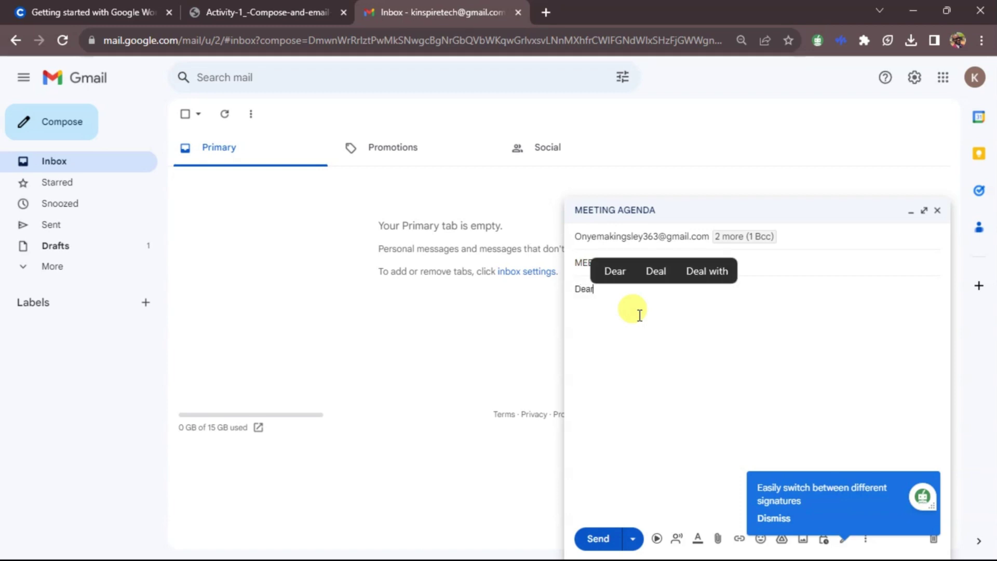
pyautogui.write('All, ')
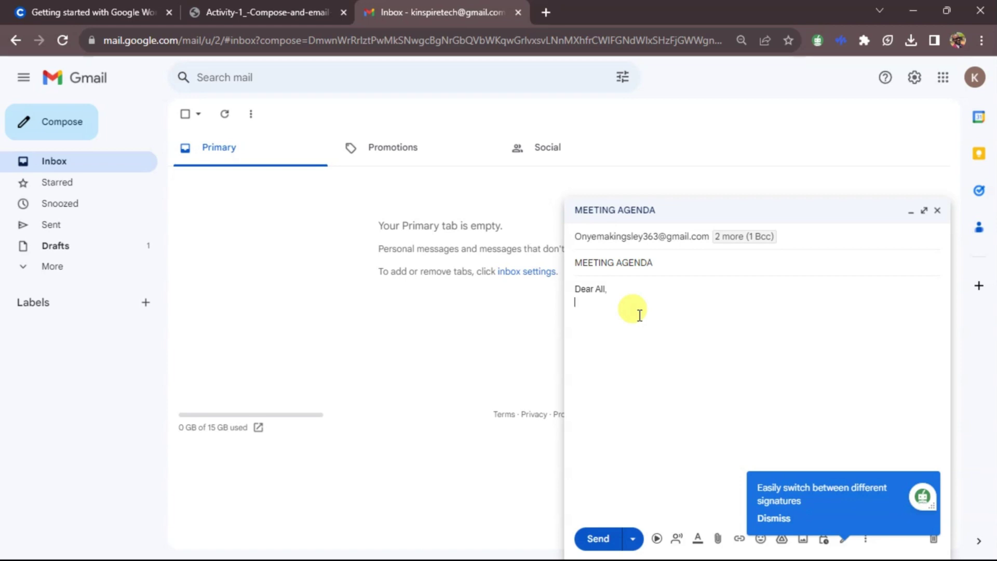
pyautogui.write('Kindl')
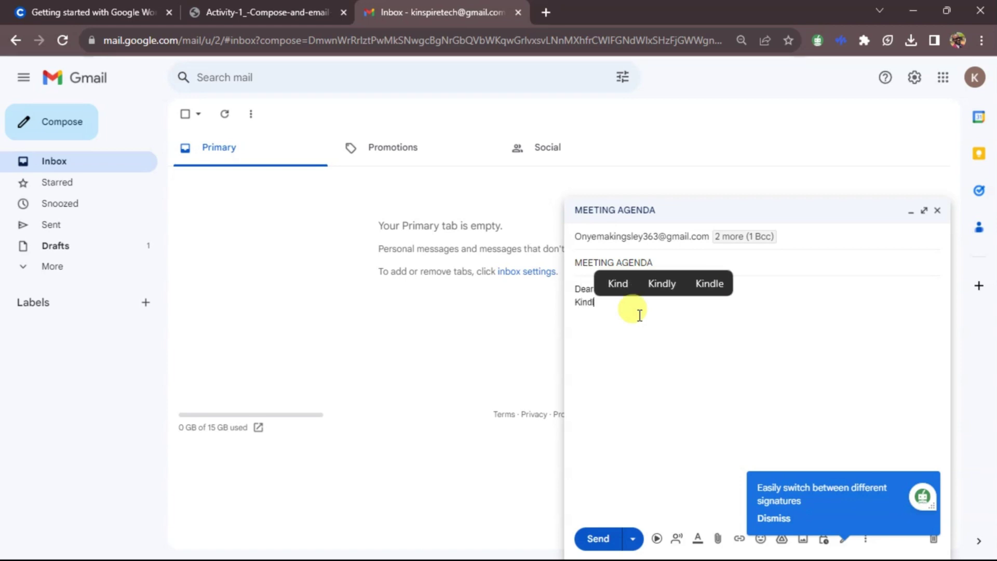
pyautogui.write('y fin')
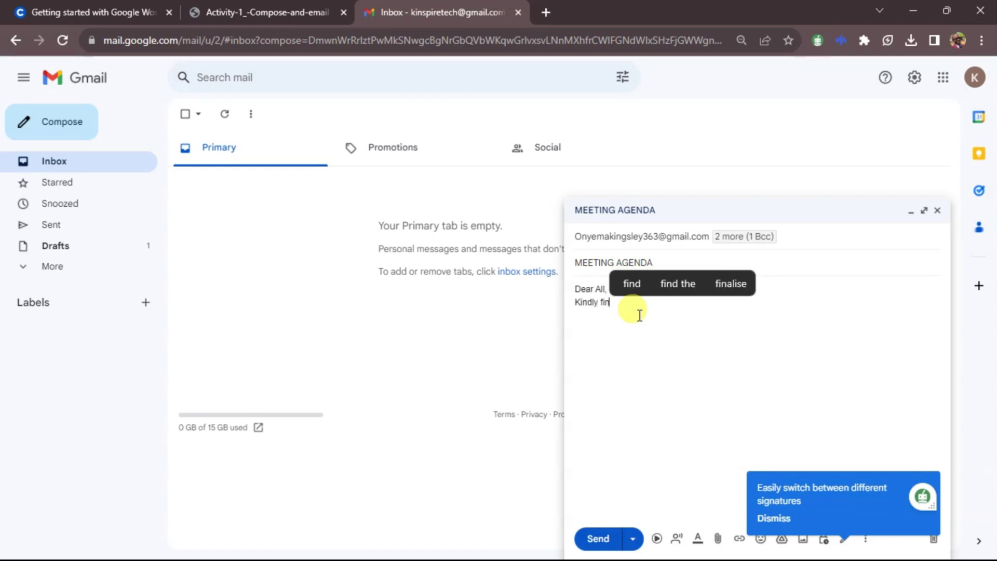
pyautogui.write('d the')
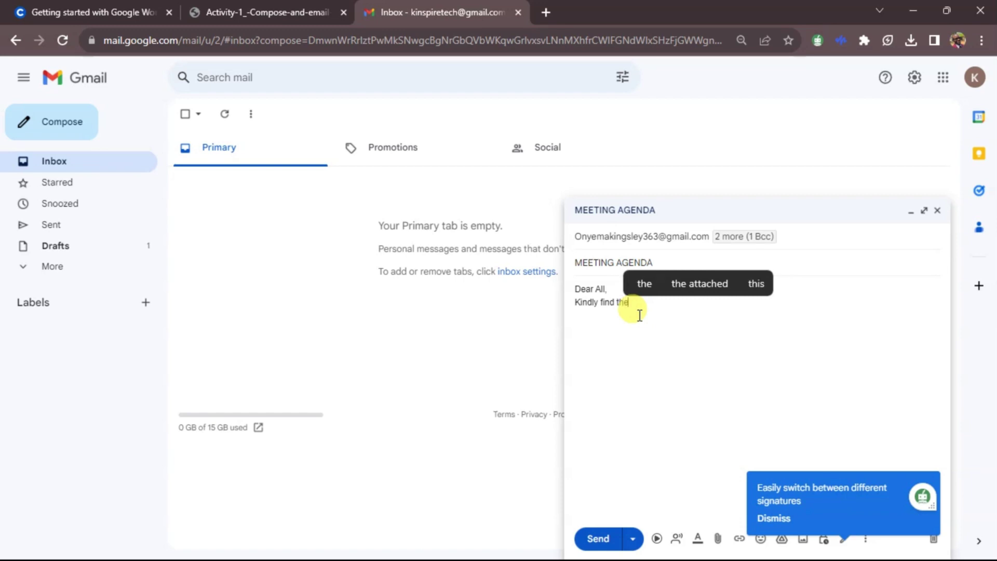
pyautogui.write(' at')
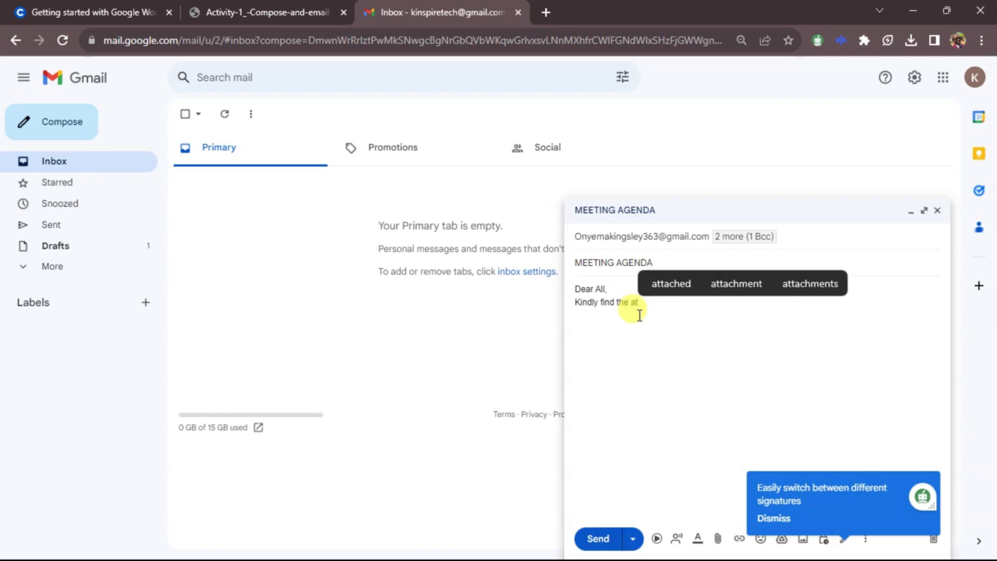
pyautogui.write('tached file')
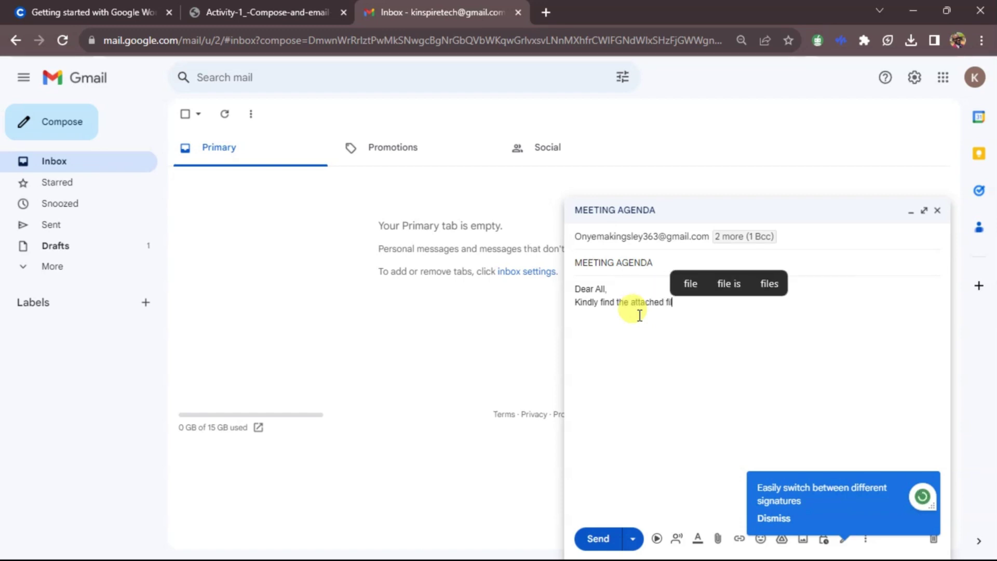
pyautogui.press('BackSpace')
pyautogui.press('BackSpace')
pyautogui.press('BackSpace')
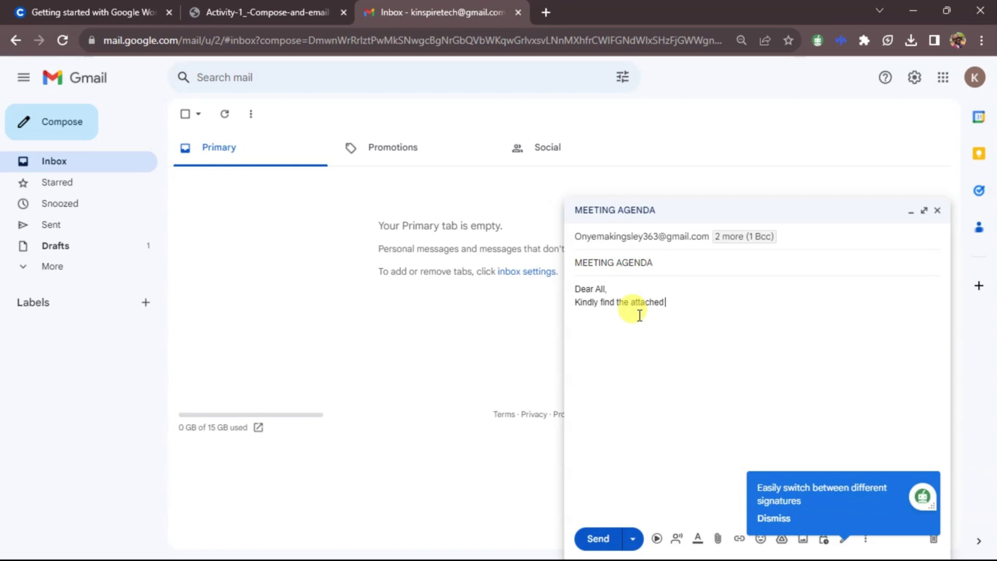
pyautogui.write('document of')
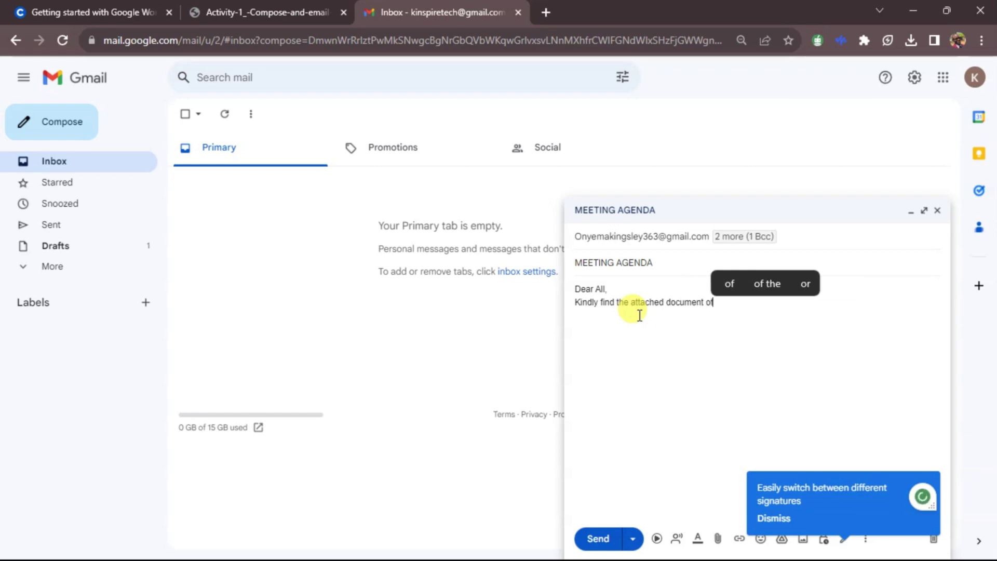
pyautogui.write(' our')
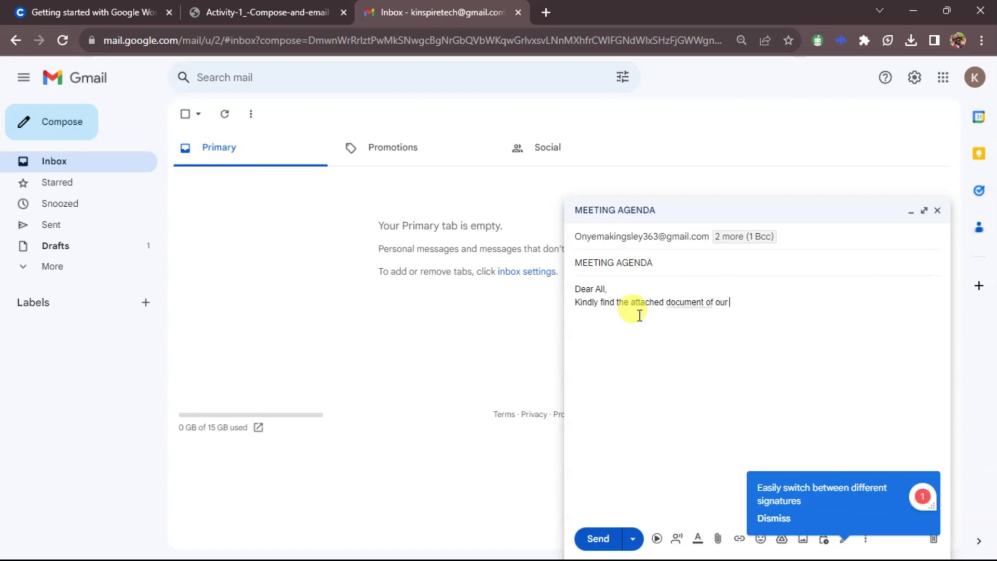
pyautogui.write(' pre')
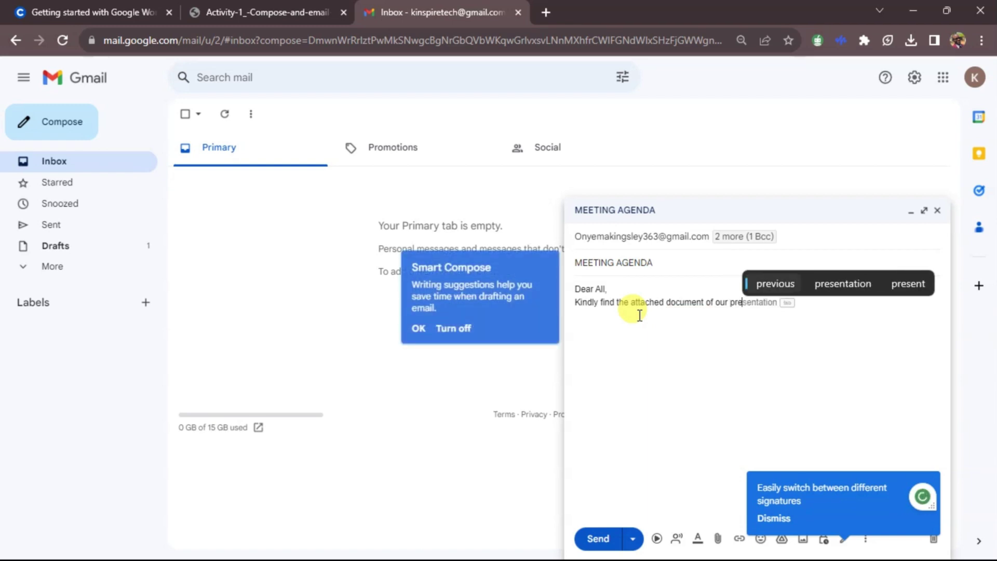
pyautogui.write('vious')
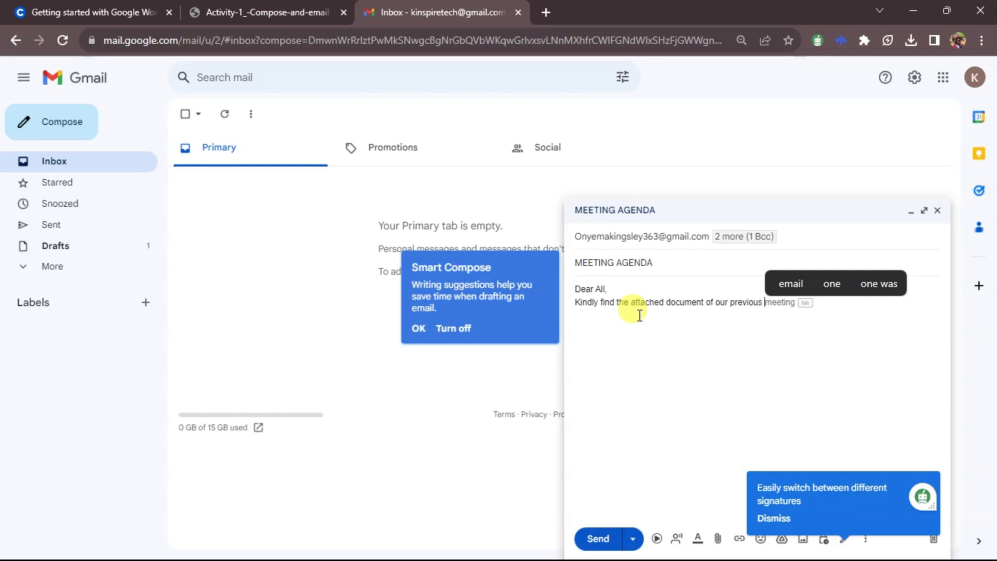
pyautogui.press('Tab')
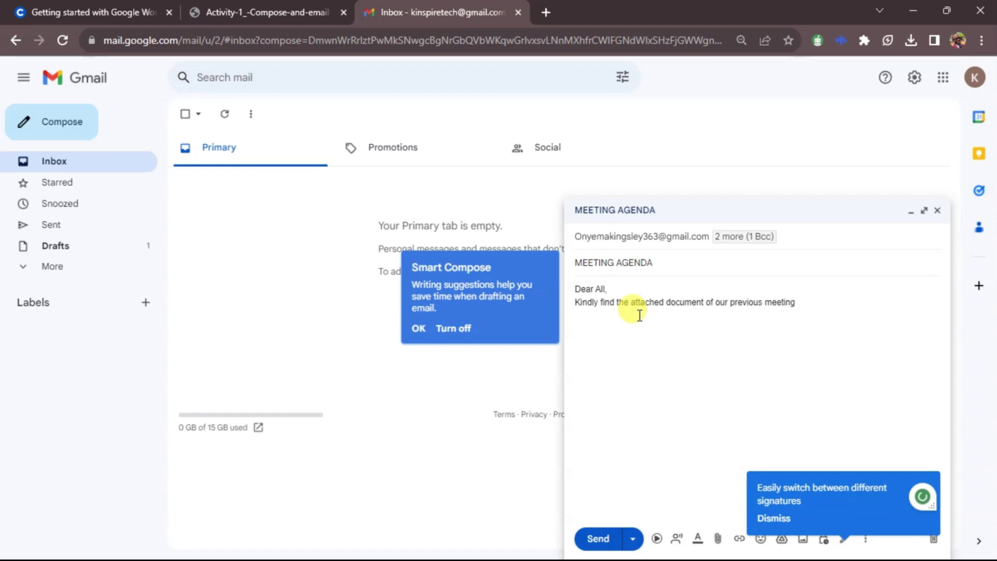
pyautogui.write('a')
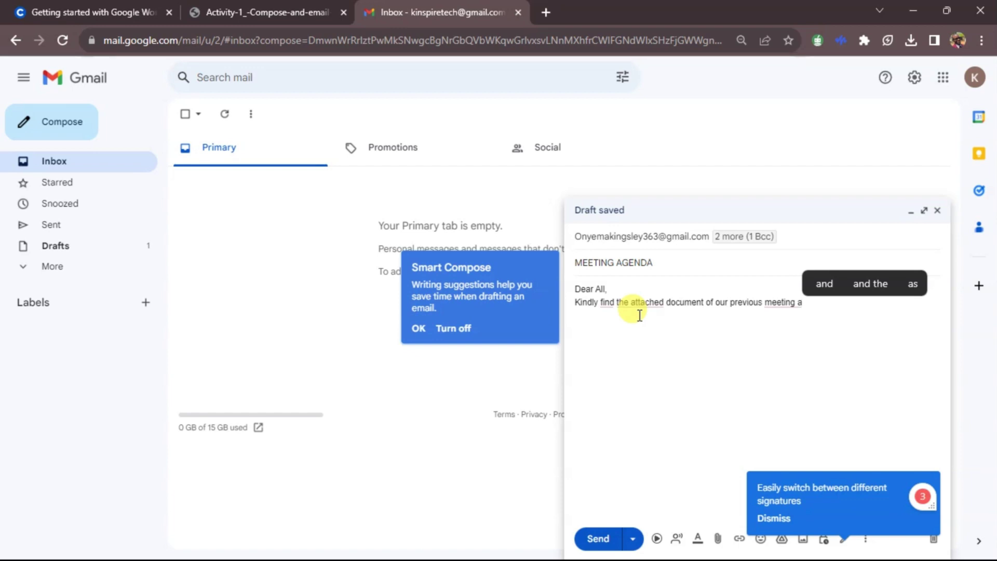
pyautogui.write('gen')
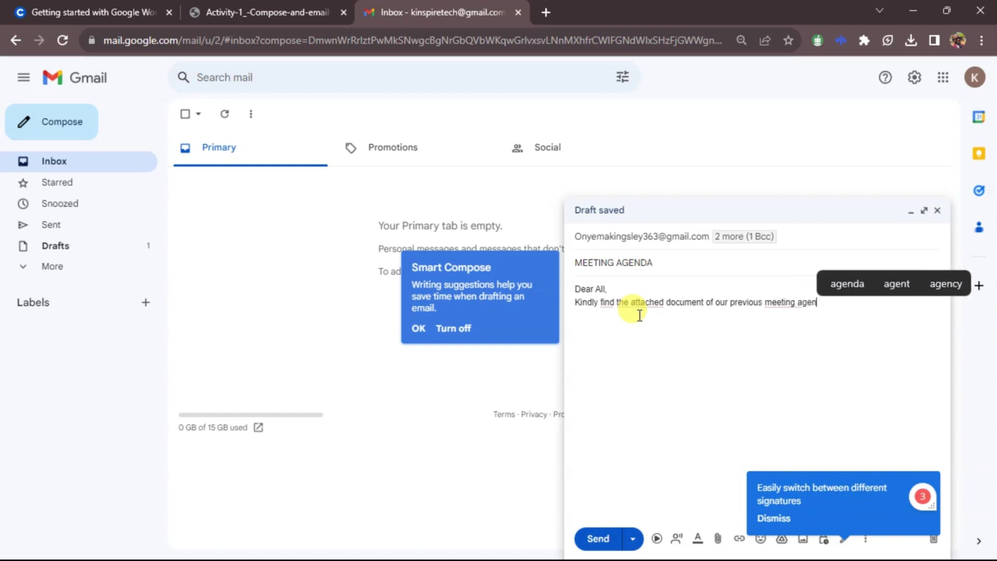
pyautogui.write('da')
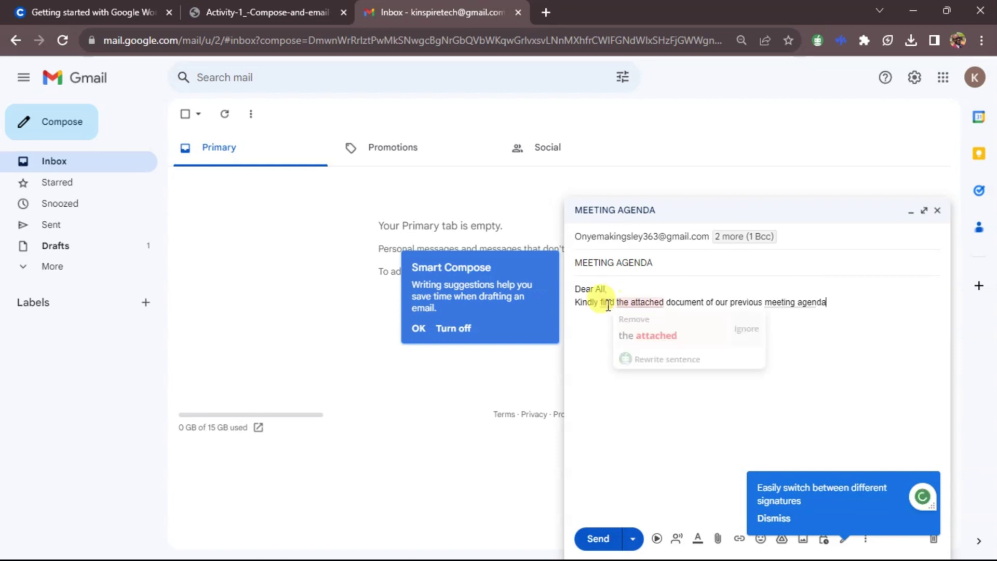
pyautogui.moveTo(667, 297)
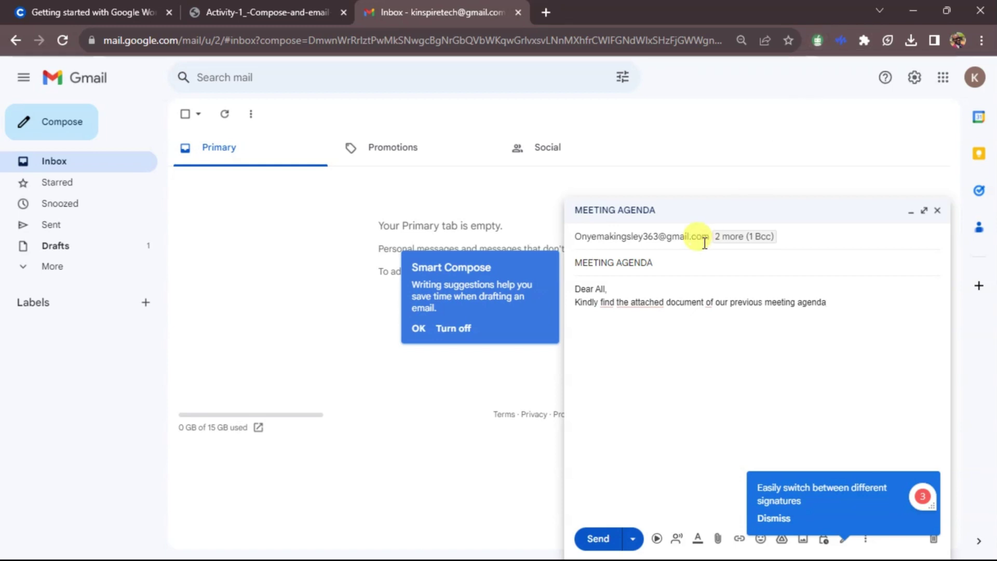
pyautogui.moveTo(638, 302)
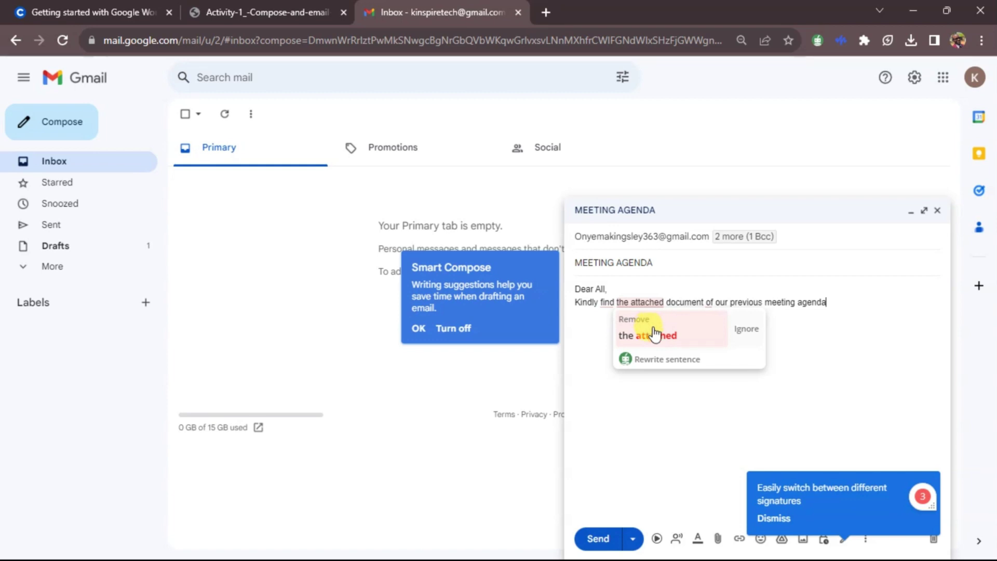
# Step: Reword the body to 'Kindly find attached the document containing…' and sign off 'Best regards' with the sender's name
pyautogui.click(655, 333)
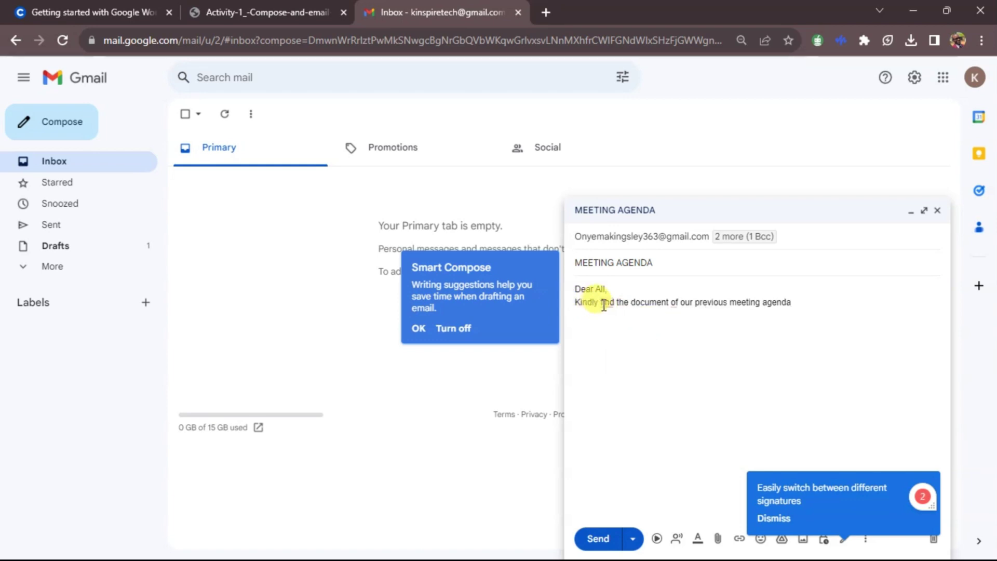
pyautogui.moveTo(606, 305)
pyautogui.click(620, 333)
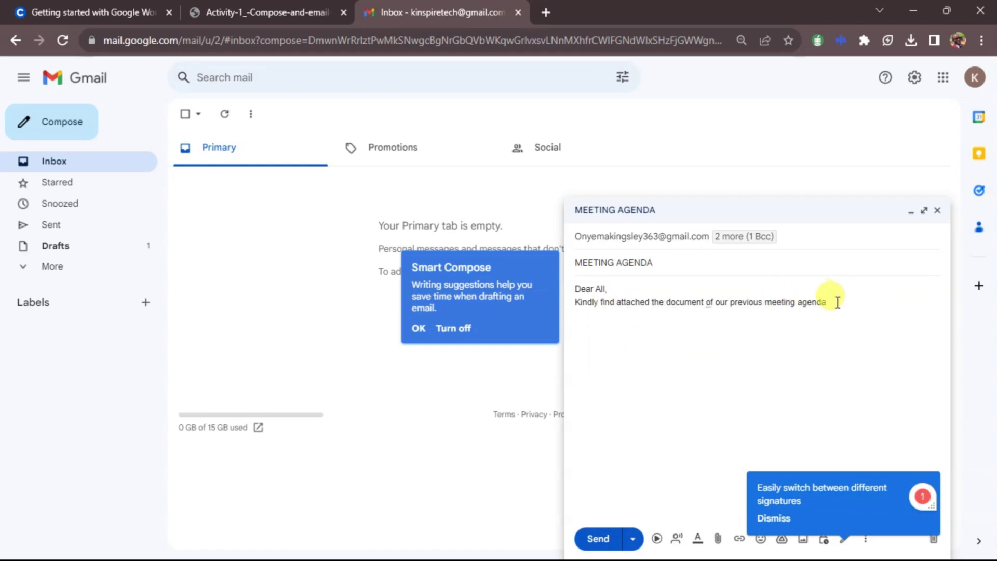
pyautogui.press('Return')
pyautogui.press('Return')
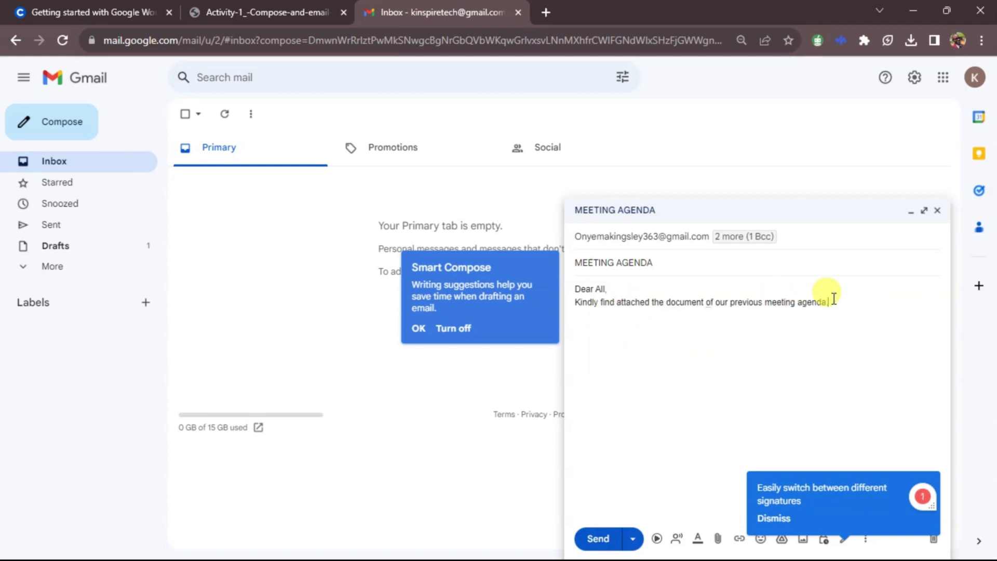
pyautogui.write('Be')
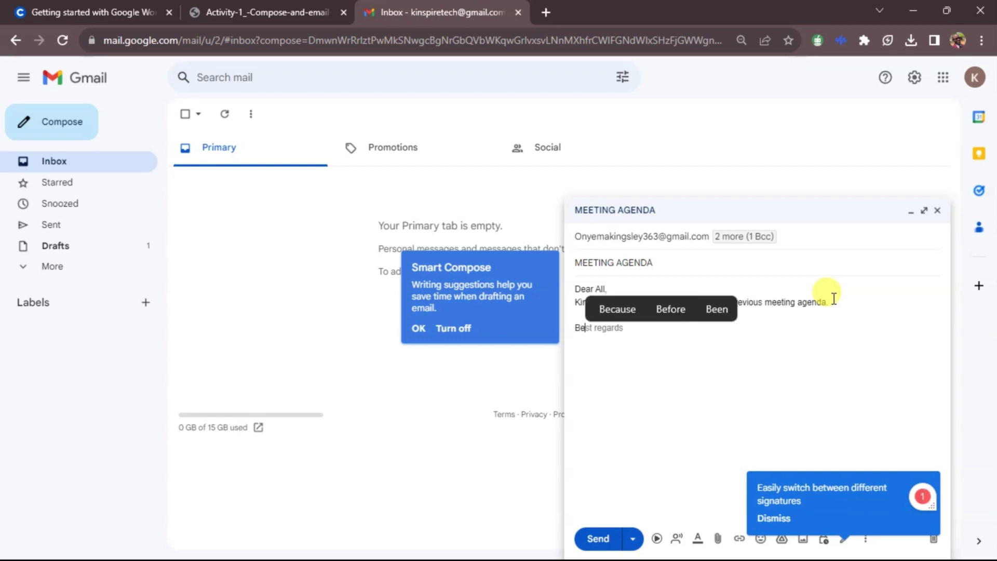
pyautogui.write('st regards')
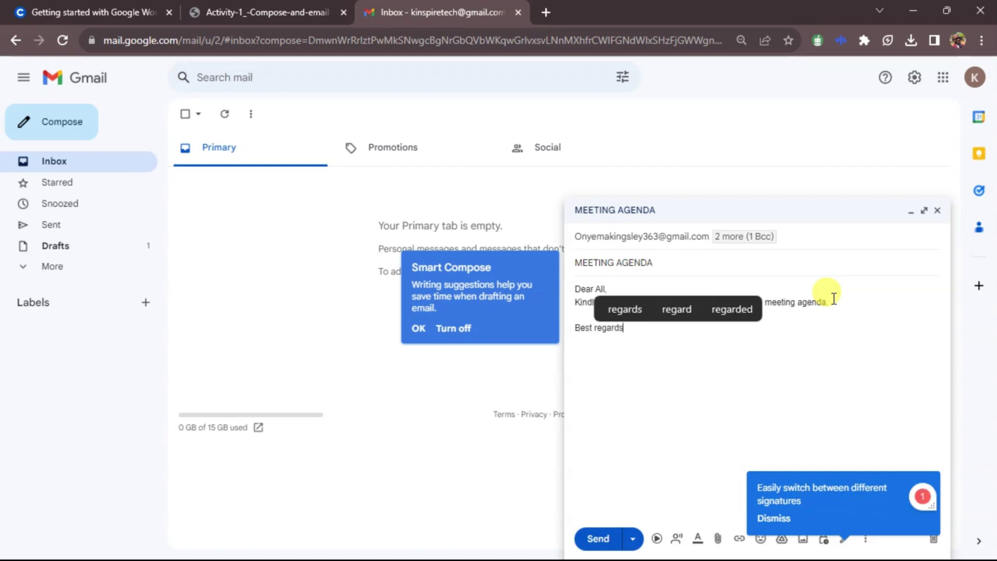
pyautogui.press('Return')
pyautogui.write('Kin')
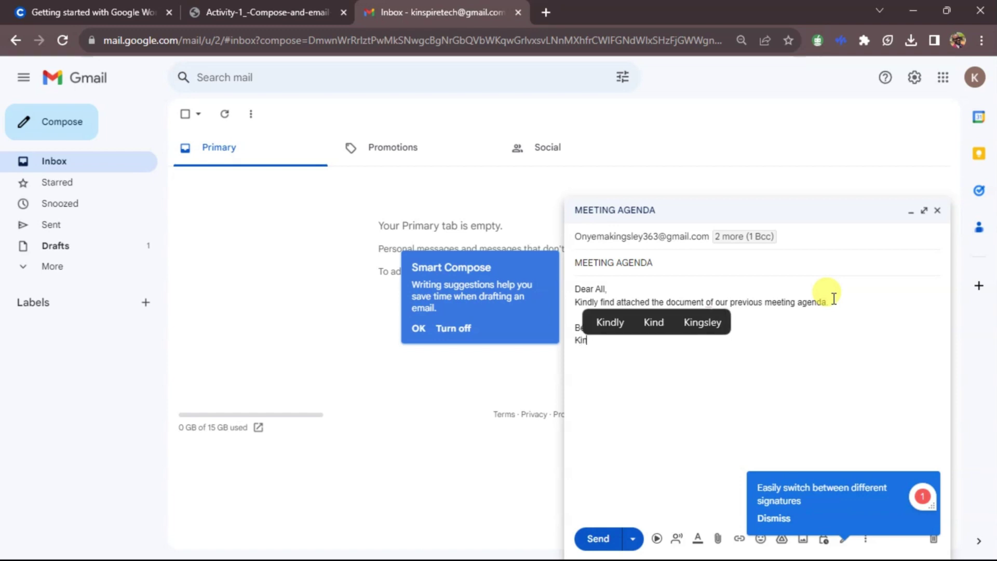
pyautogui.write('gsley Onyema')
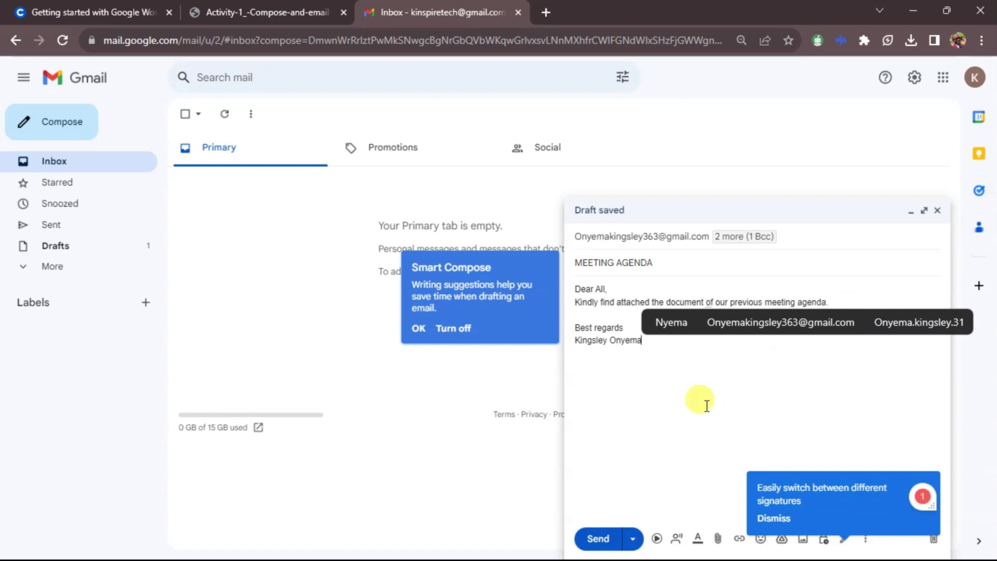
pyautogui.click(922, 507)
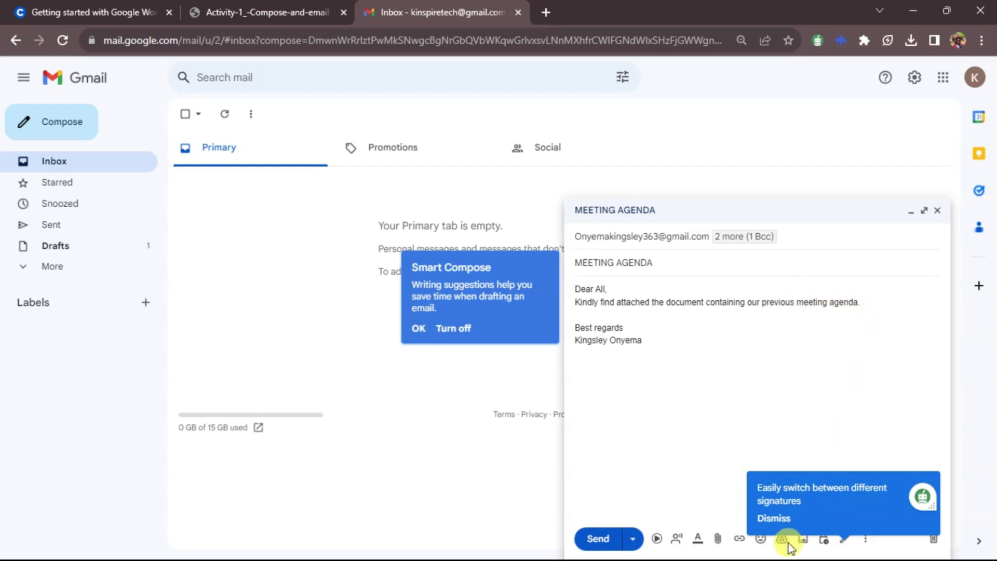
# Step: Dismiss the signatures tip and review the Activity-1 PDF steps before returning to the Gmail draft
pyautogui.click(775, 516)
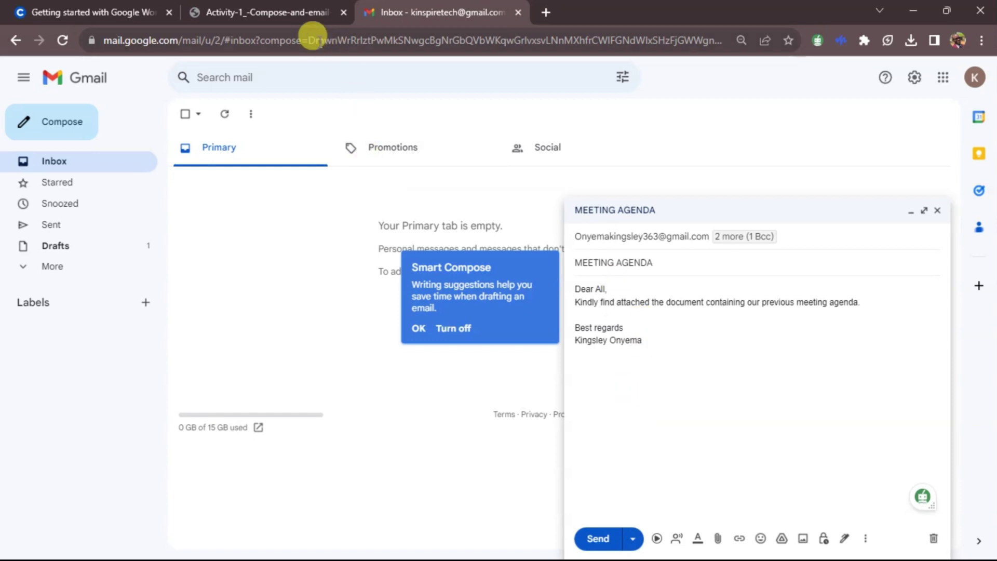
pyautogui.click(291, 13)
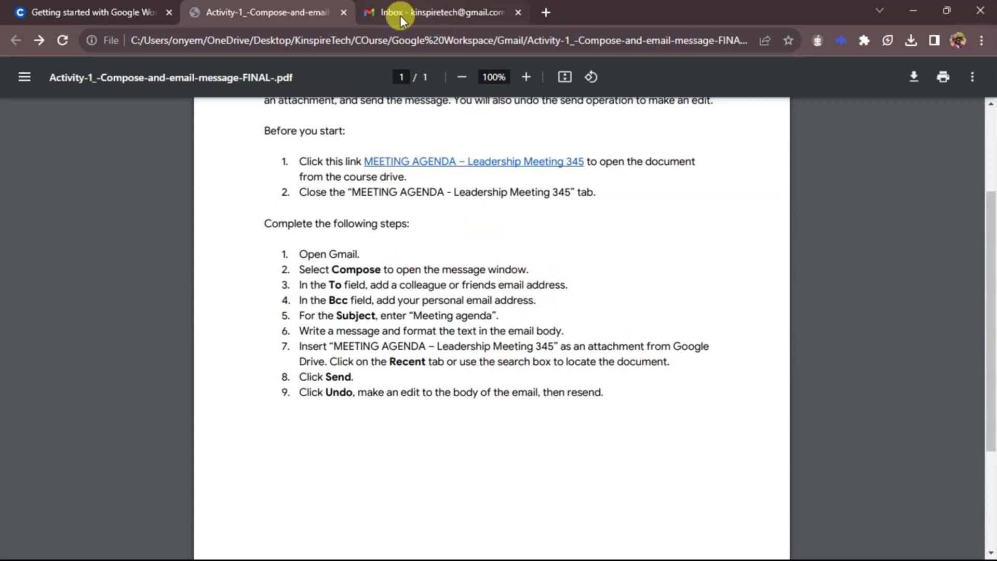
pyautogui.click(435, 14)
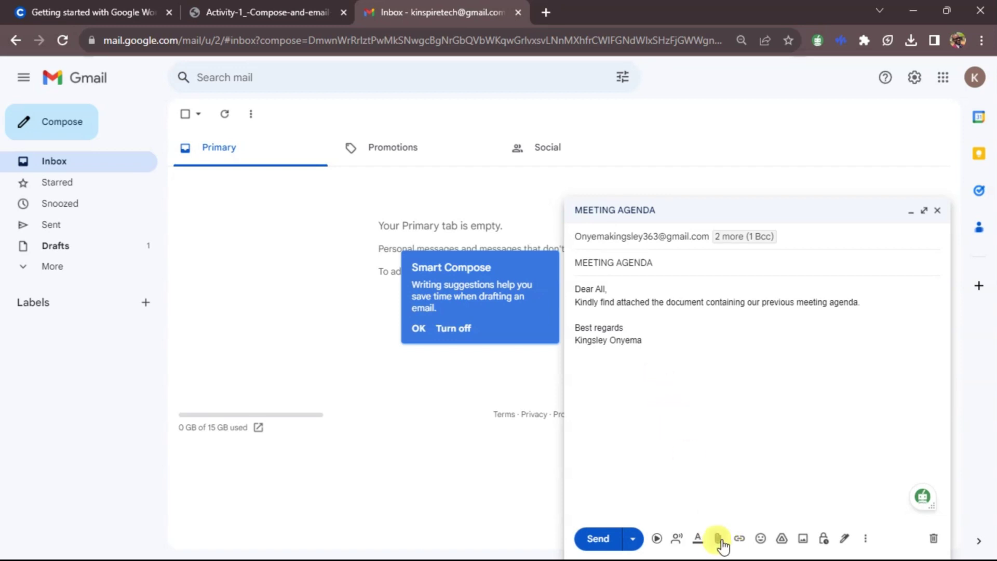
# Step: Attach the Word file 'MEETING AGENDA - Leadership Meeting 345' from Desktop > Meetings
pyautogui.click(718, 543)
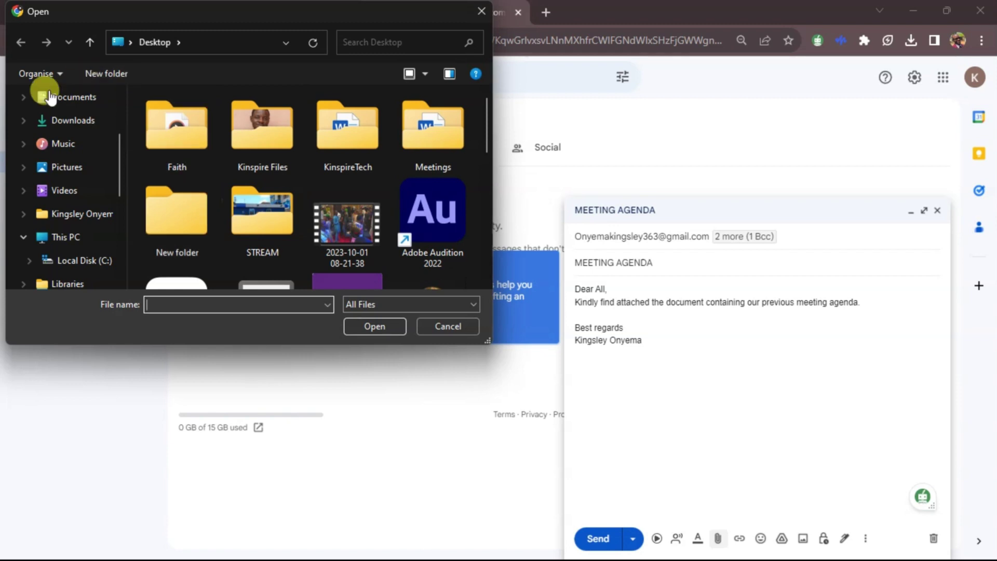
pyautogui.scroll(3, 65, 160)
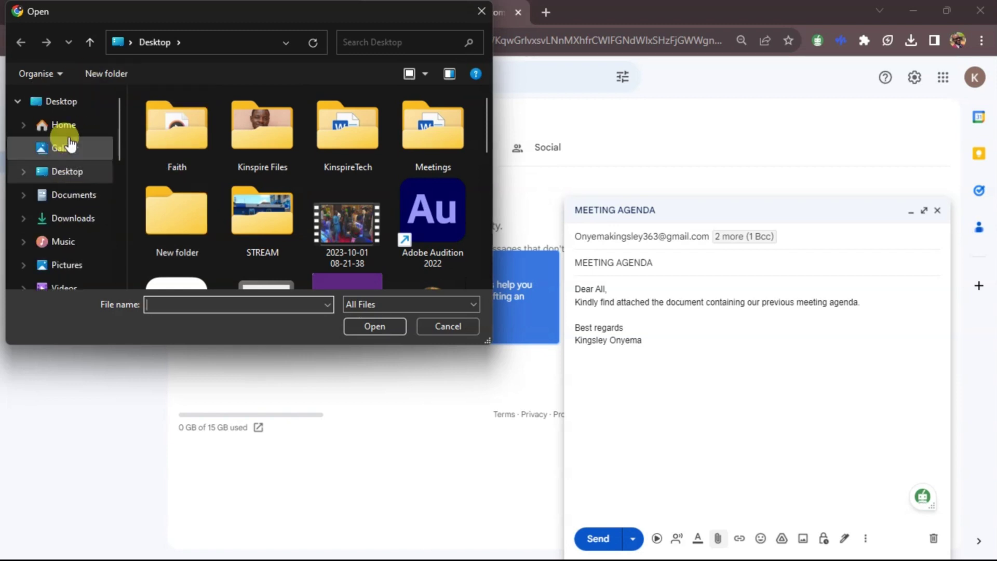
pyautogui.click(67, 171)
pyautogui.doubleClick(453, 147)
pyautogui.click(264, 117)
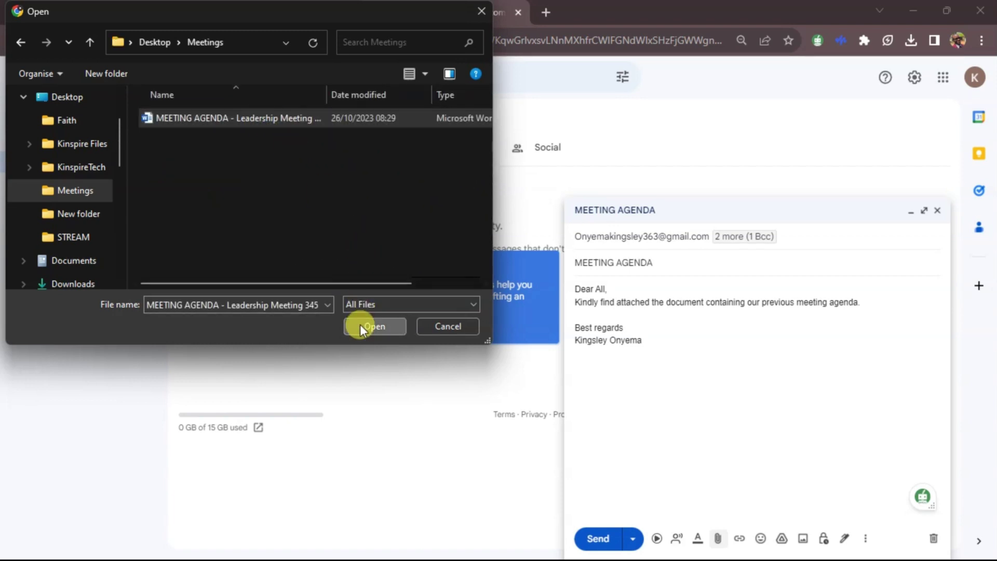
pyautogui.click(360, 324)
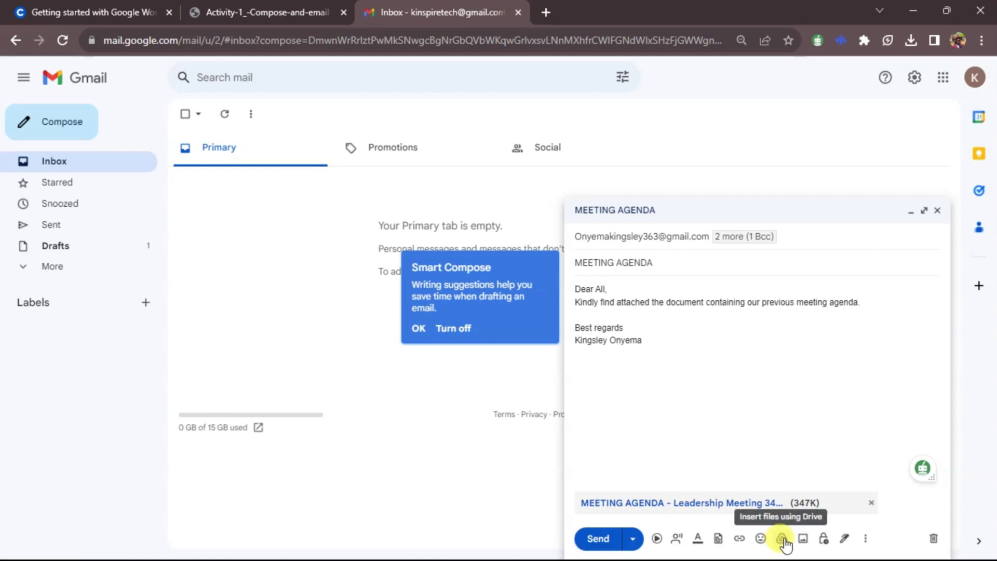
# Step: Bring up the Insert files using Drive picker and dismiss the Smart Compose tip
pyautogui.click(782, 539)
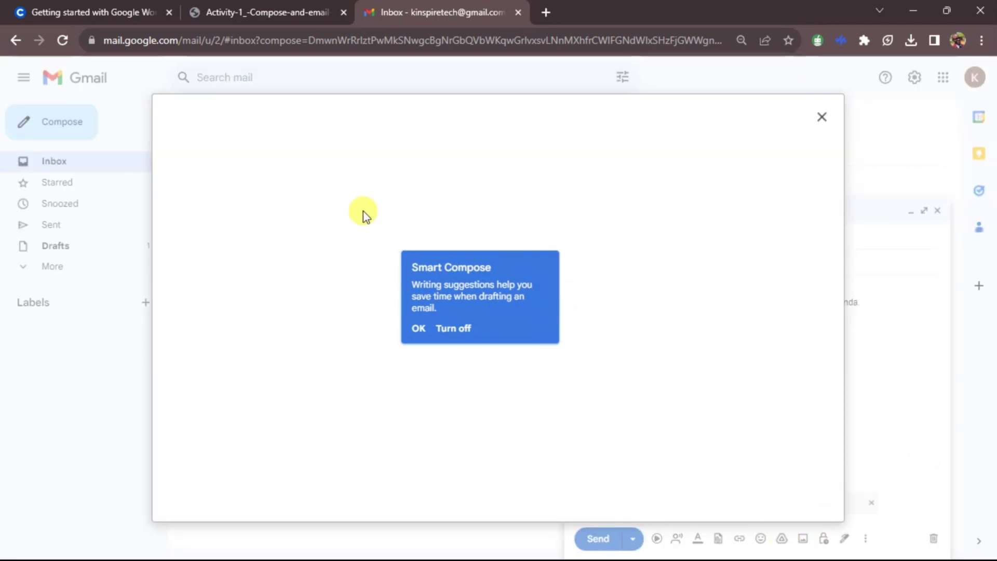
pyautogui.click(418, 330)
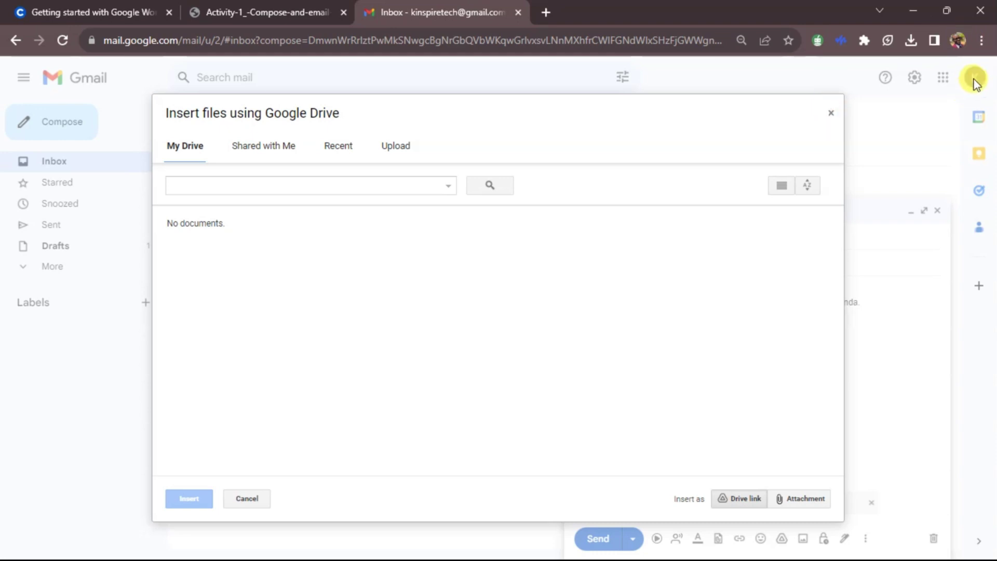
# Step: Open the activity PDF's MEETING AGENDA – Leadership Meeting 345 link in its own new tab
pyautogui.click(267, 12)
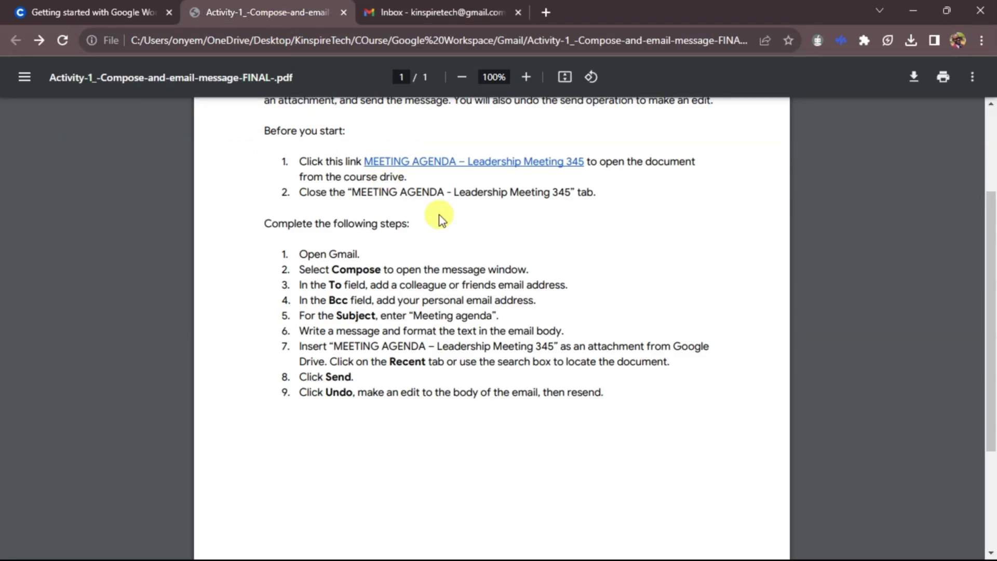
pyautogui.click(438, 168)
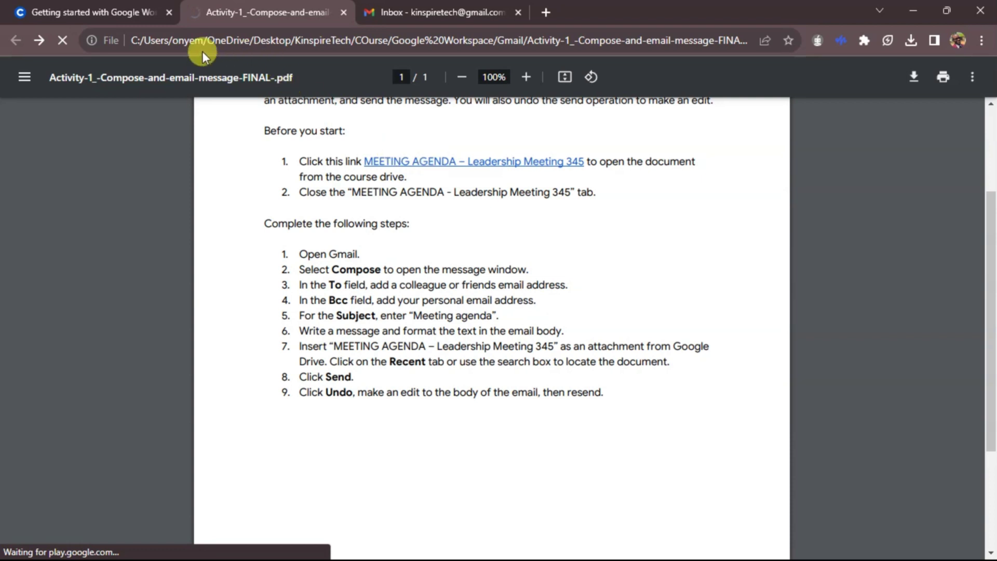
pyautogui.rightClick(480, 165)
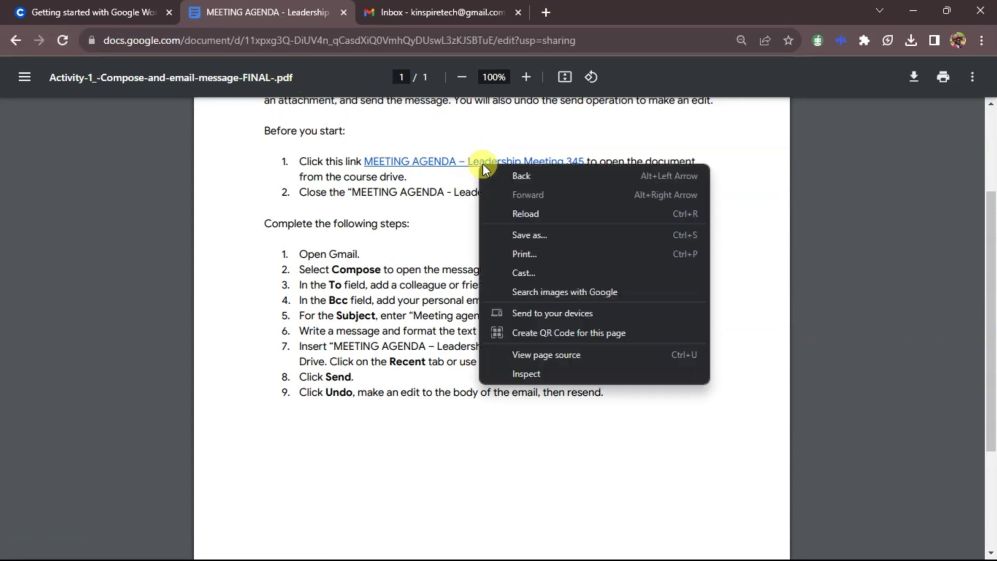
pyautogui.rightClick(449, 166)
pyautogui.click(15, 40)
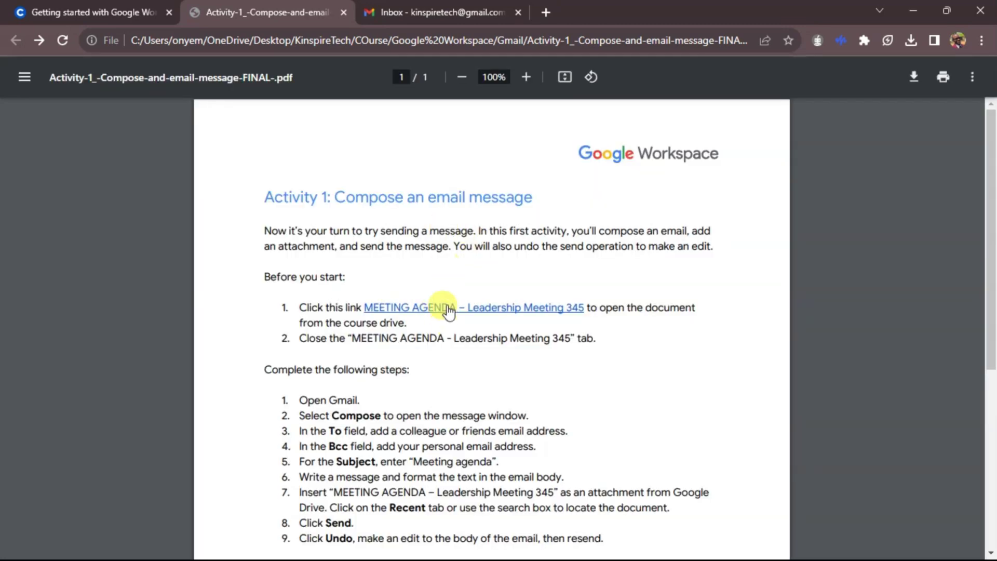
pyautogui.rightClick(447, 307)
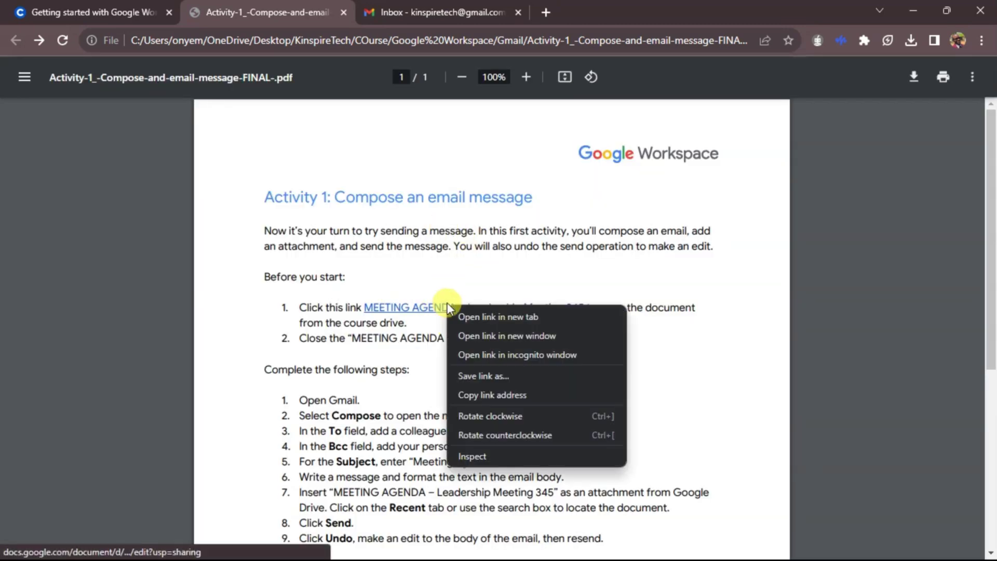
pyautogui.click(492, 318)
pyautogui.click(439, 9)
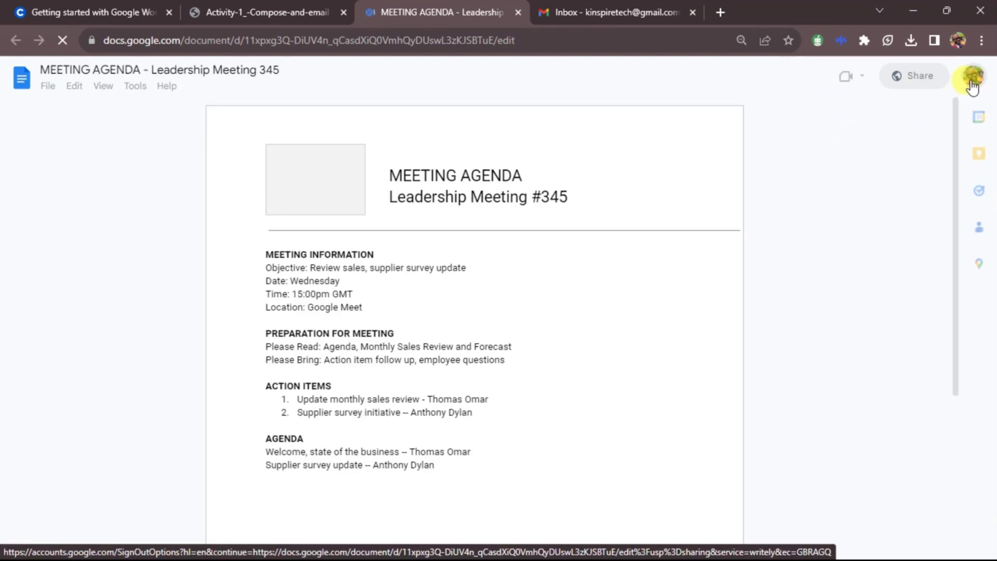
# Step: Switch the agenda document to the same Google account used in Gmail
pyautogui.click(635, 10)
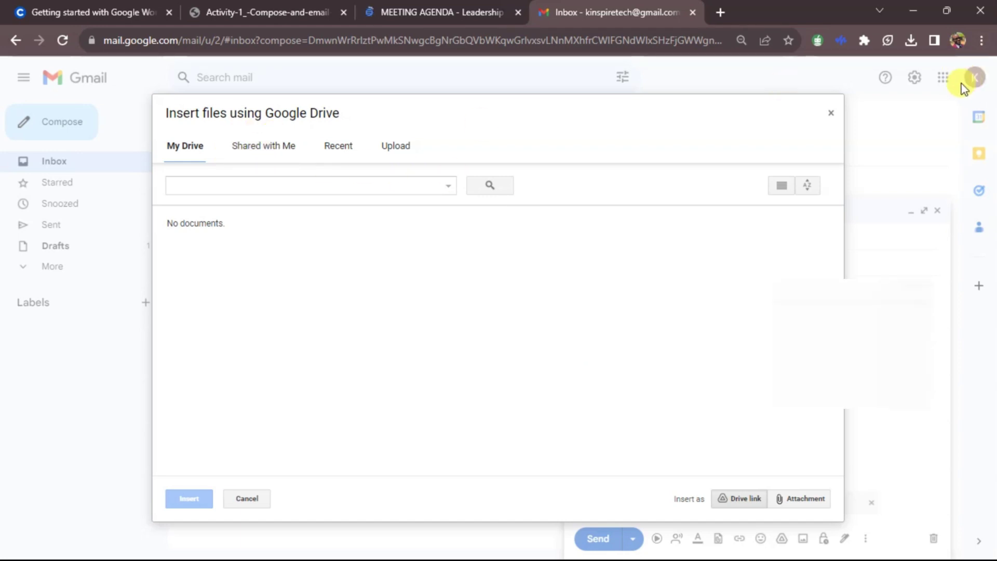
pyautogui.click(466, 9)
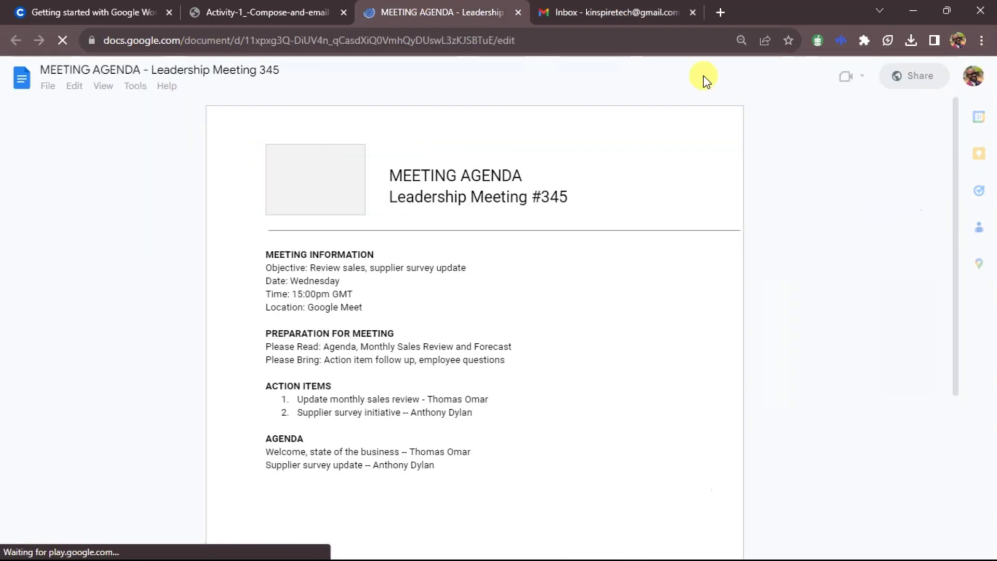
pyautogui.click(978, 87)
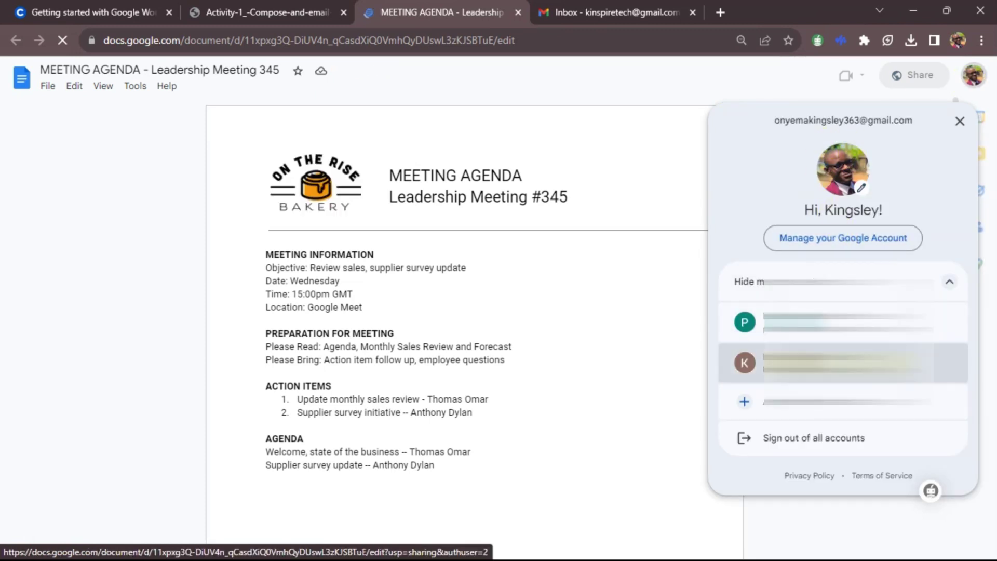
pyautogui.click(841, 362)
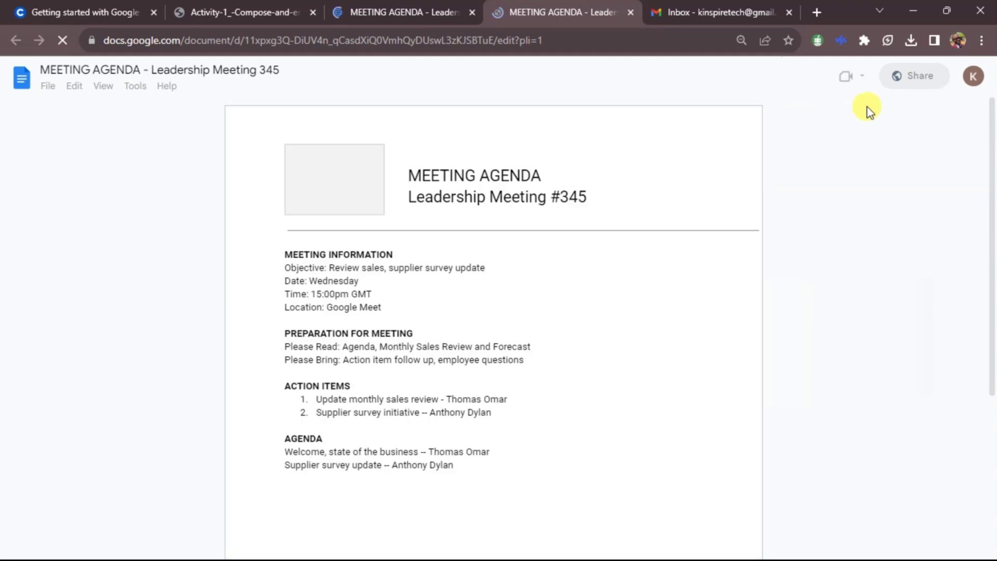
# Step: Check the document's Drive save status, then close the duplicate document tab
pyautogui.scroll(-5, 367, 307)
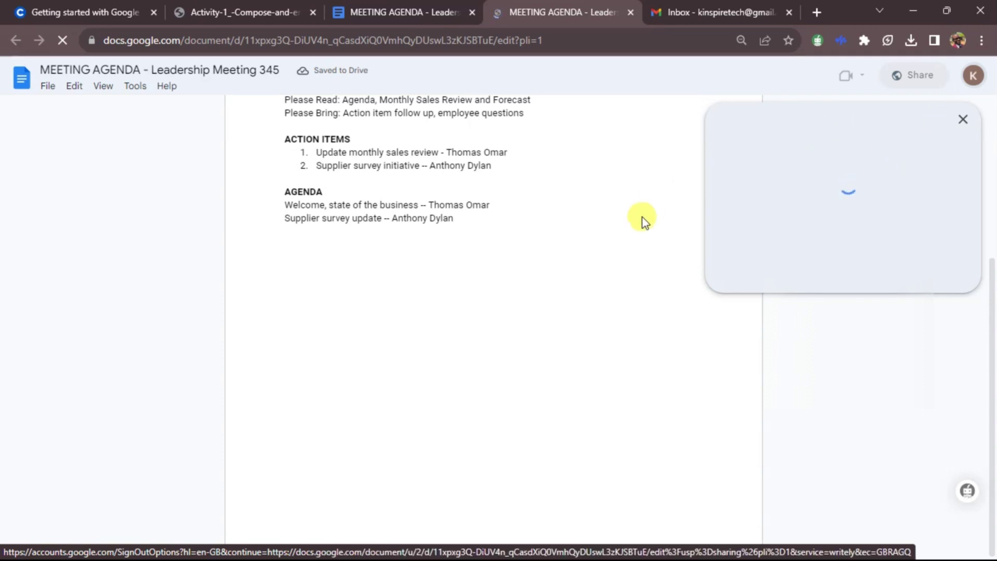
pyautogui.scroll(5, 644, 221)
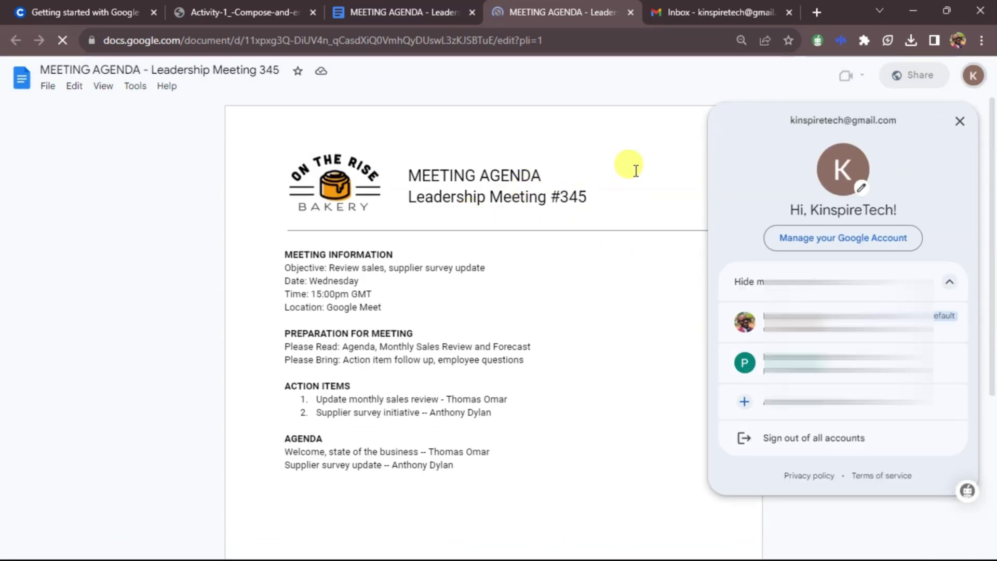
pyautogui.click(320, 73)
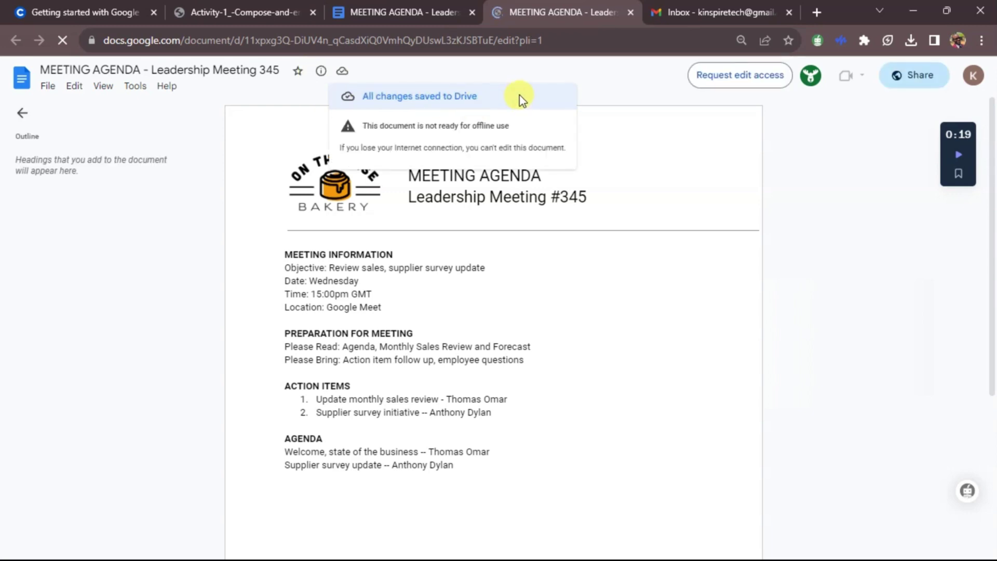
pyautogui.click(675, 283)
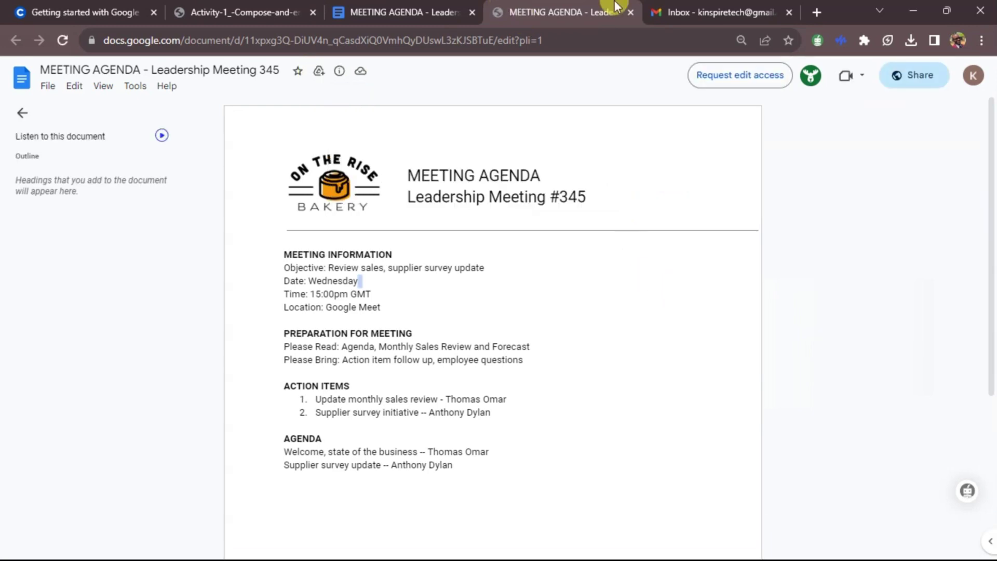
pyautogui.click(471, 12)
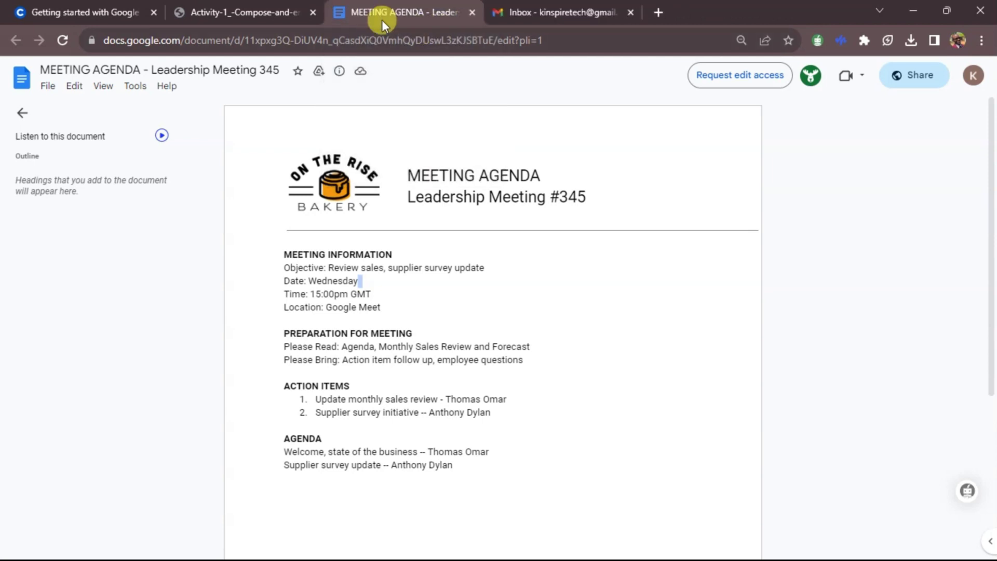
# Step: Insert MEETING AGENDA - Leadership Meeting 345 from Drive's Recent list as a link in the body
pyautogui.click(471, 14)
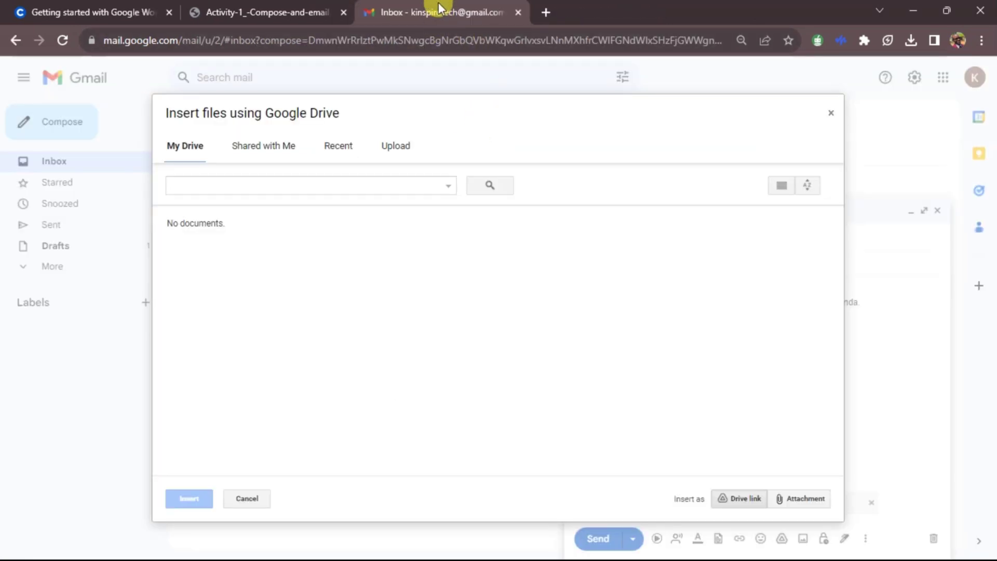
pyautogui.click(830, 113)
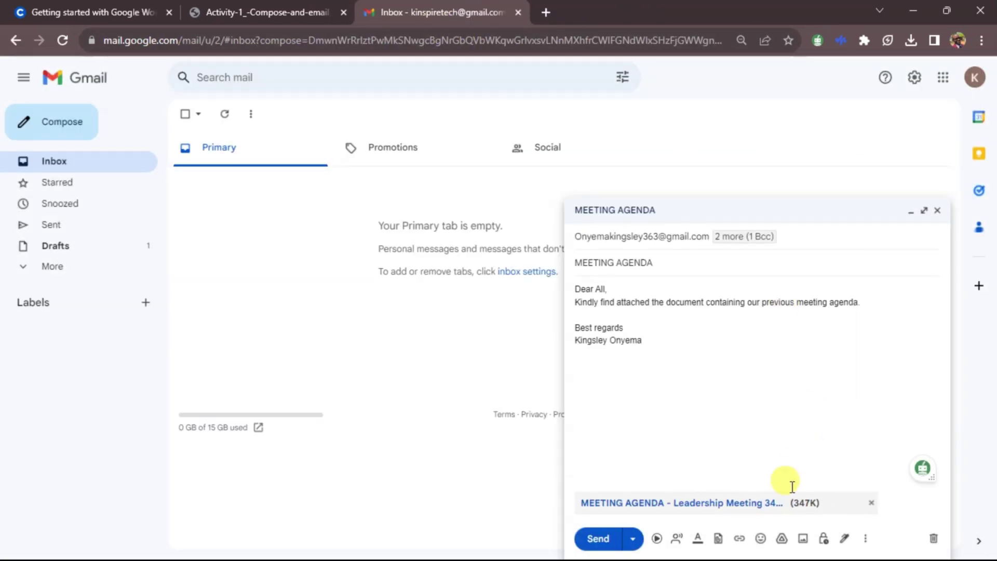
pyautogui.click(781, 540)
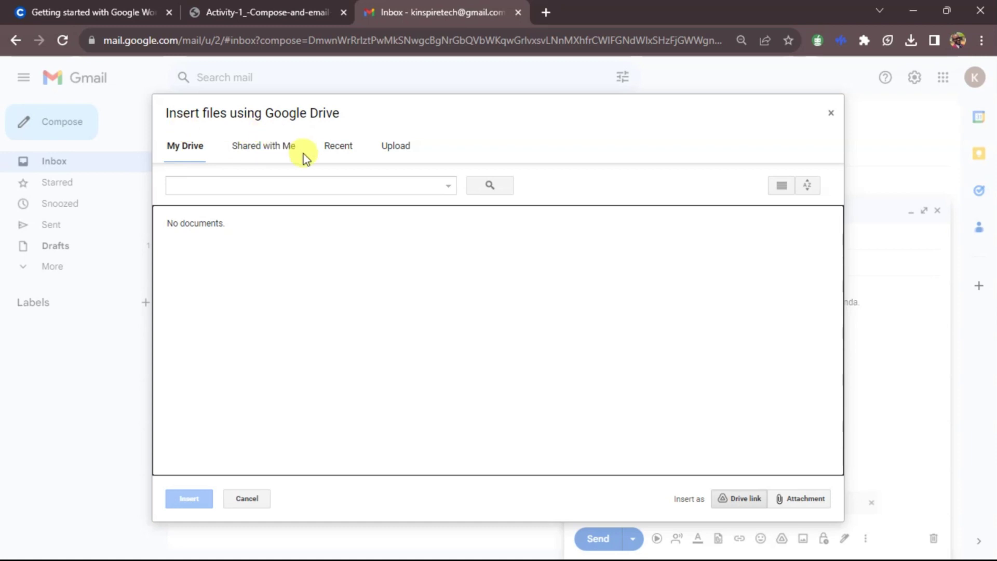
pyautogui.click(266, 150)
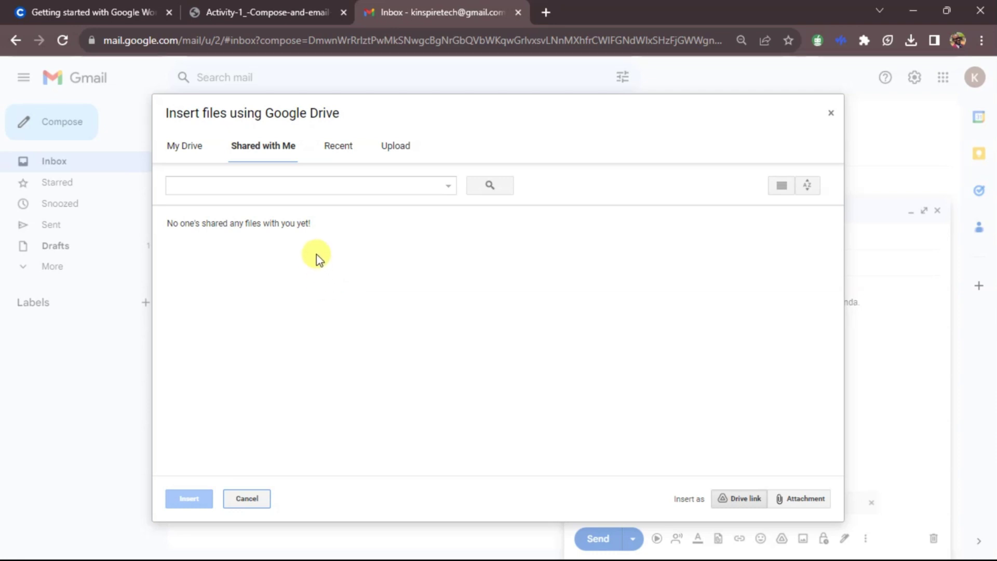
pyautogui.click(338, 147)
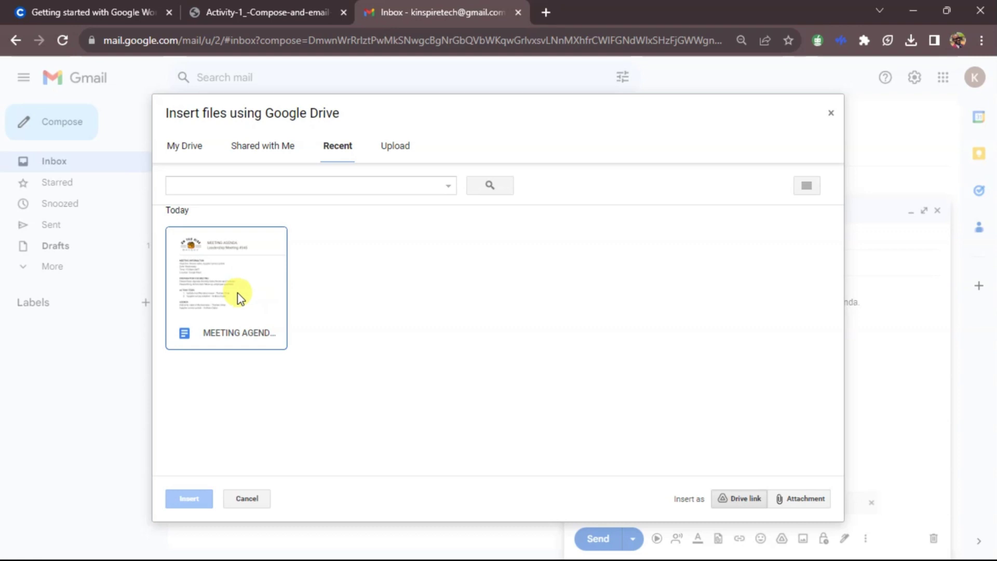
pyautogui.click(220, 265)
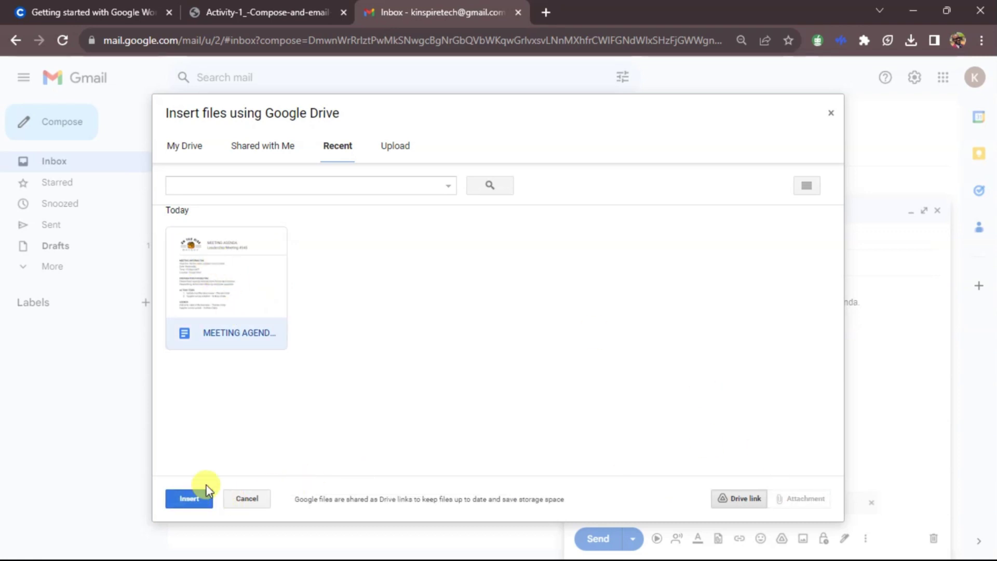
pyautogui.click(189, 498)
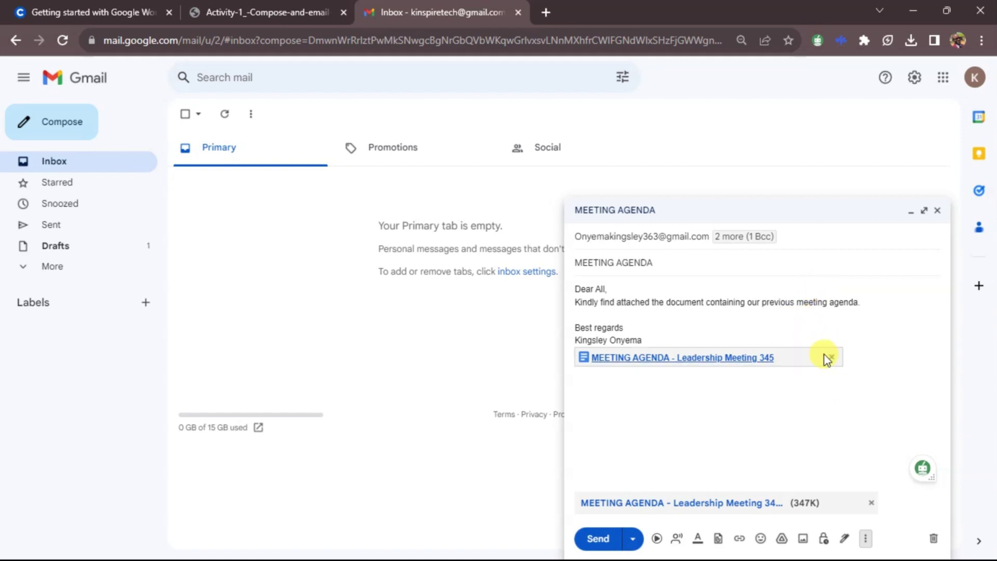
# Step: Undo the Drive link and add 'For the meeting today,' after the agenda sentence
pyautogui.hotkey('ctrl', 'z')
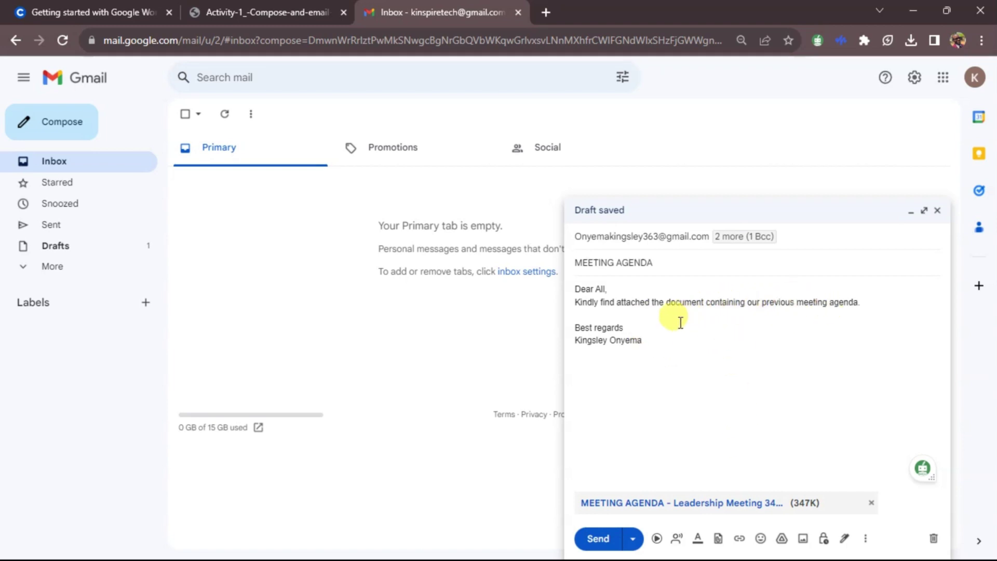
pyautogui.click(870, 303)
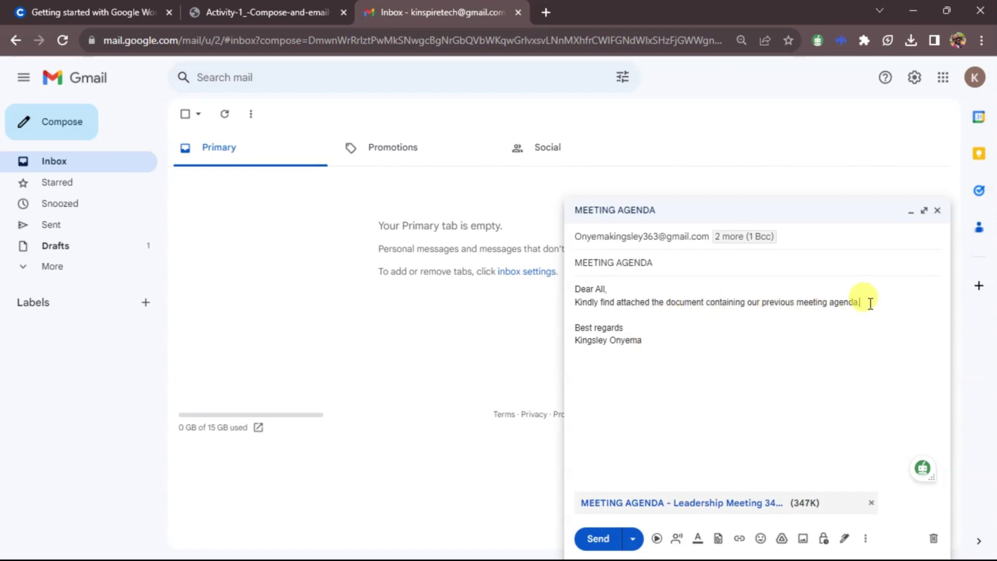
pyautogui.write('For')
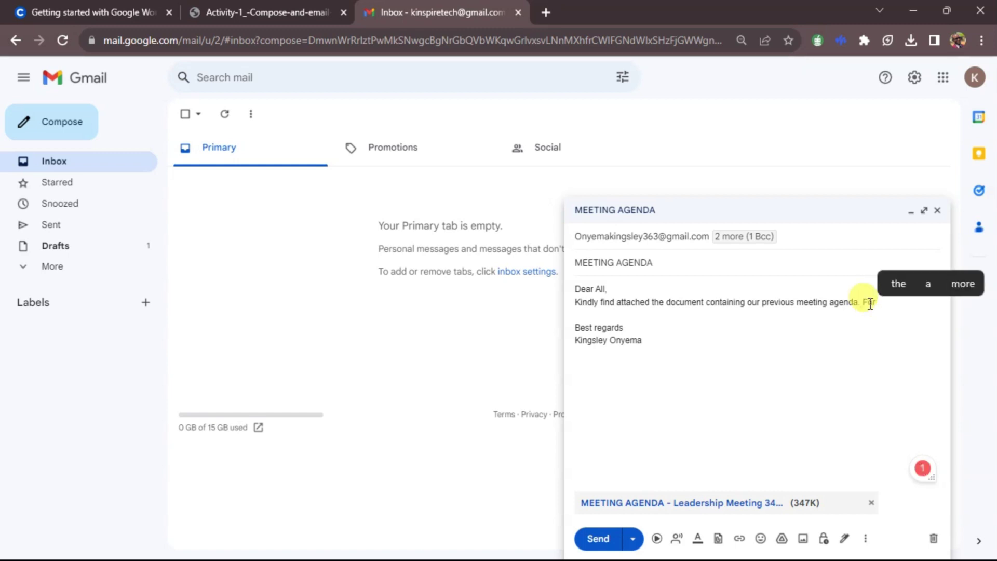
pyautogui.write(' the meeting t')
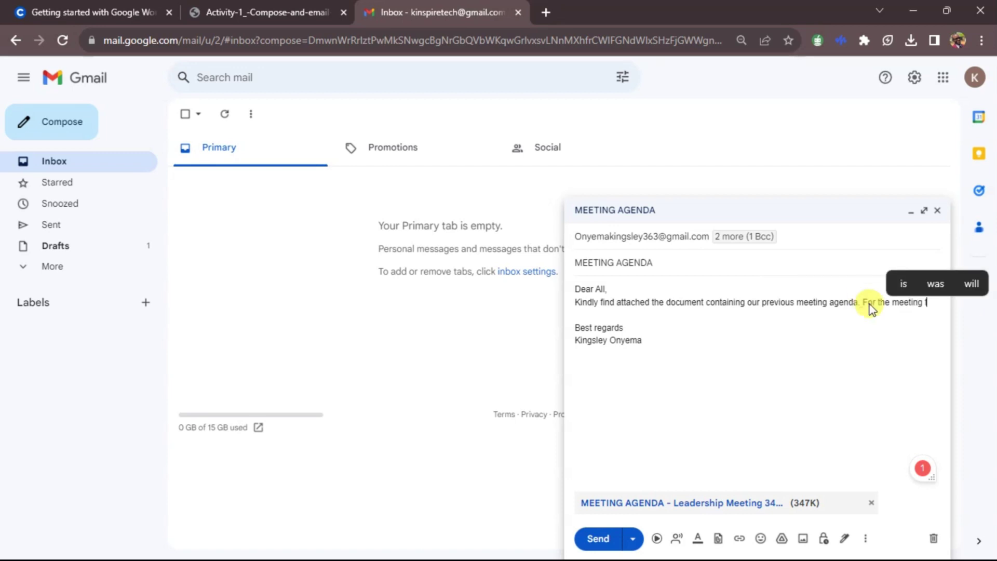
pyautogui.write('oday')
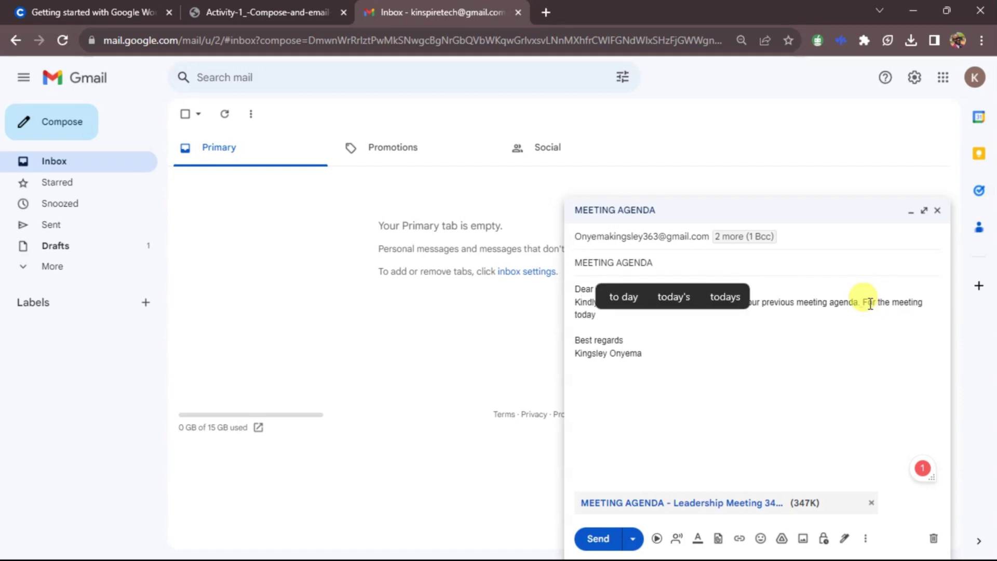
pyautogui.write('.')
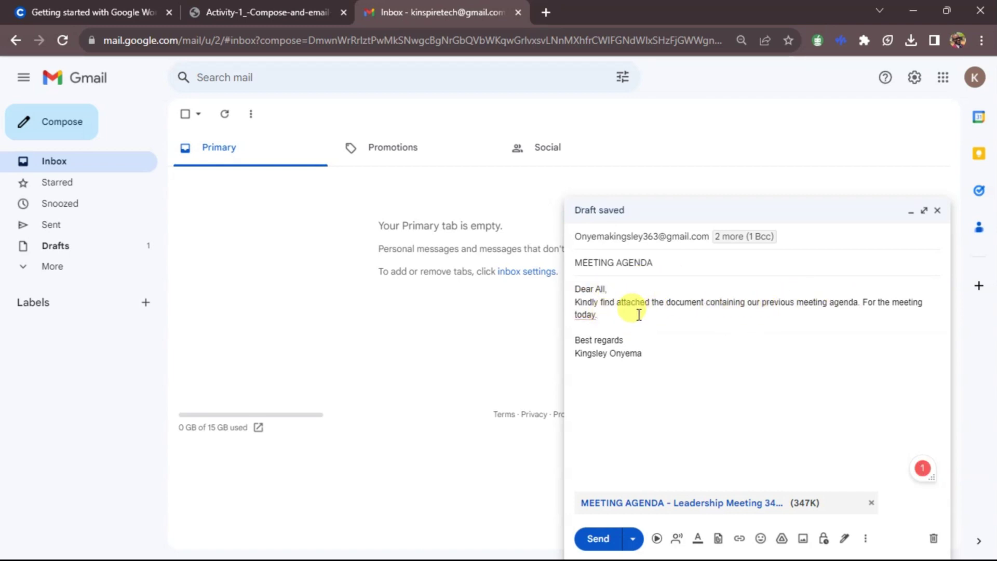
pyautogui.click(584, 315)
pyautogui.click(594, 344)
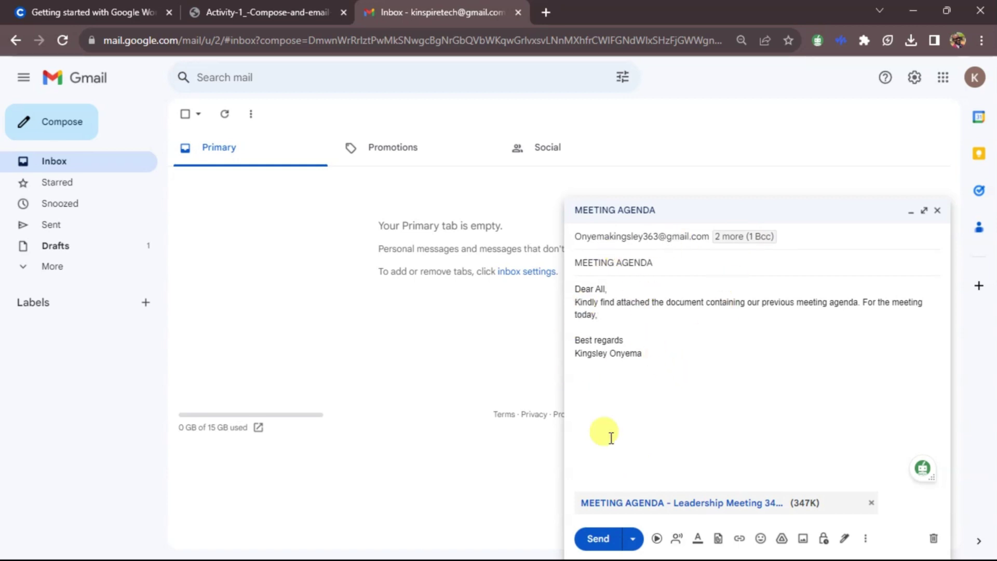
# Step: Cancel the schedule send options and send the MEETING AGENDA email immediately
pyautogui.click(631, 538)
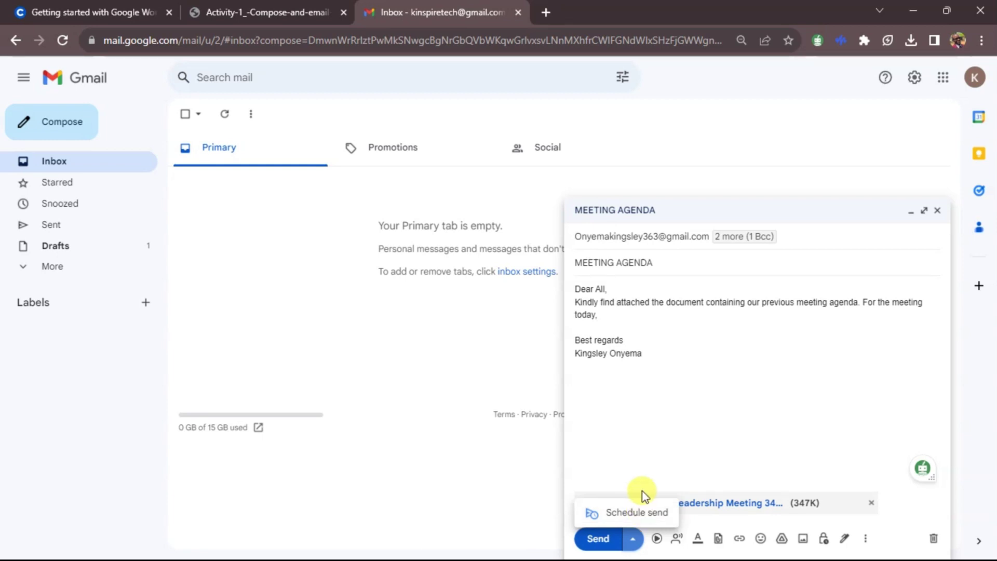
pyautogui.click(652, 520)
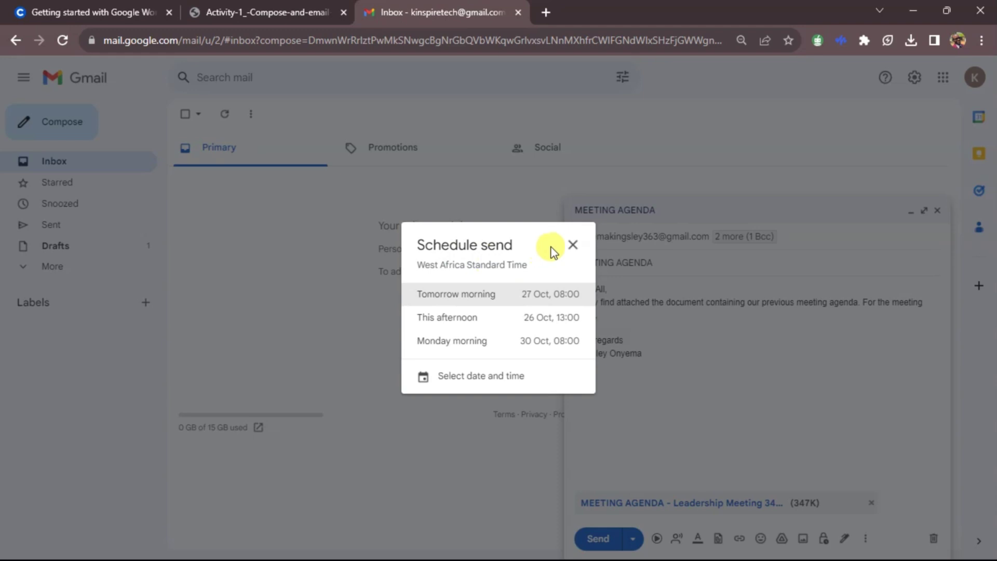
pyautogui.click(572, 244)
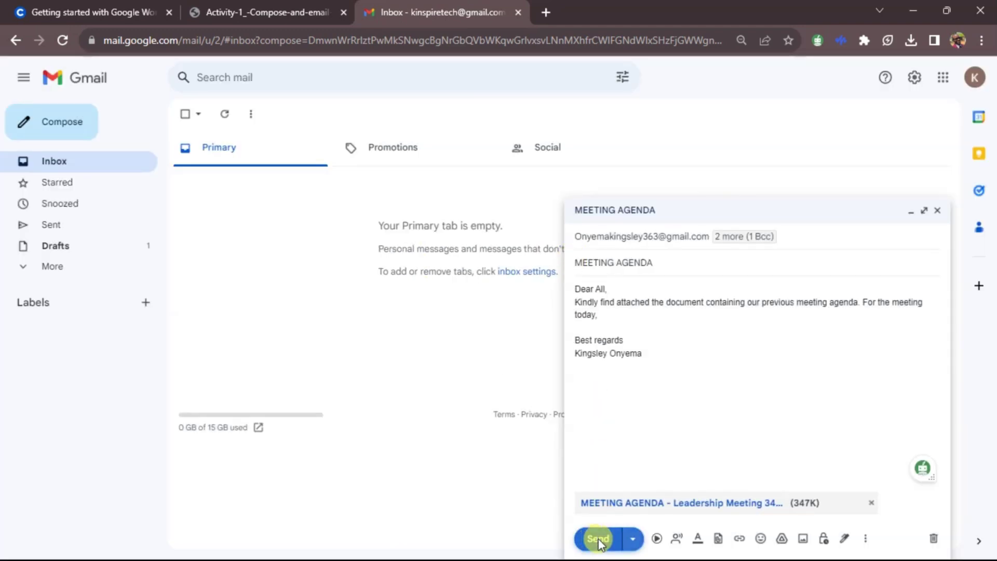
pyautogui.click(596, 539)
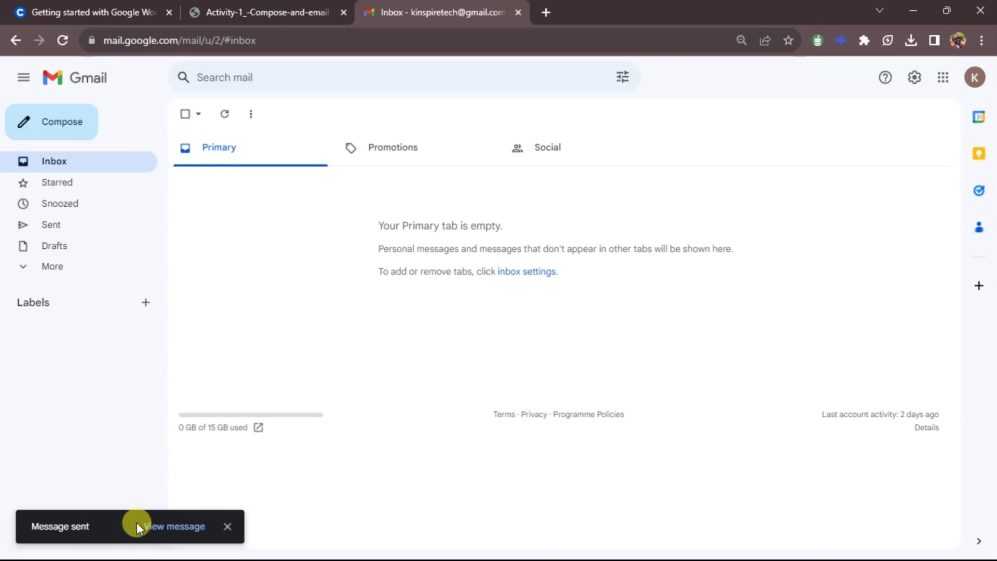
# Step: Check Gmail's Sent folder and load the Outlook inbox in a new tab
pyautogui.click(68, 228)
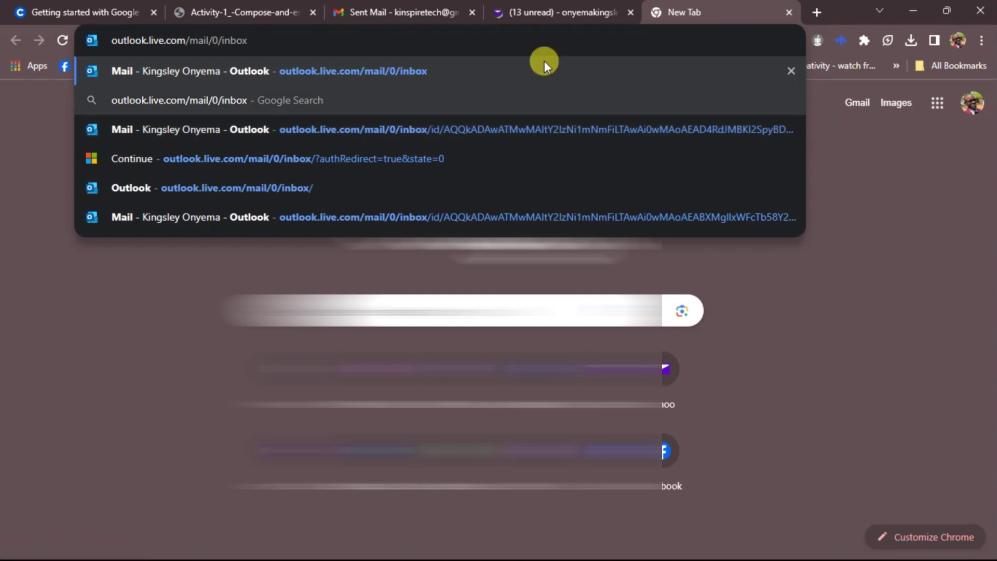
pyautogui.click(560, 14)
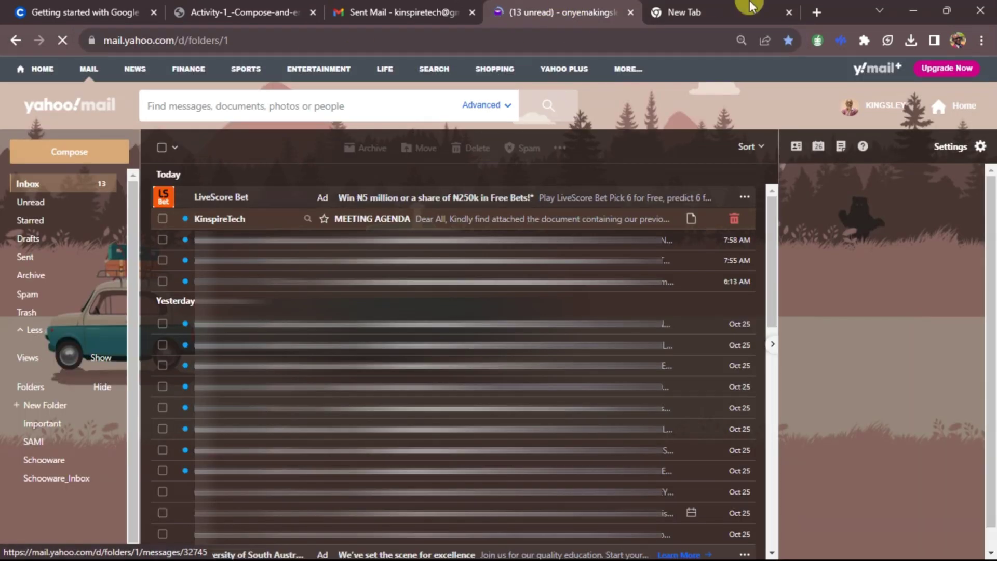
pyautogui.click(737, 10)
pyautogui.click(356, 65)
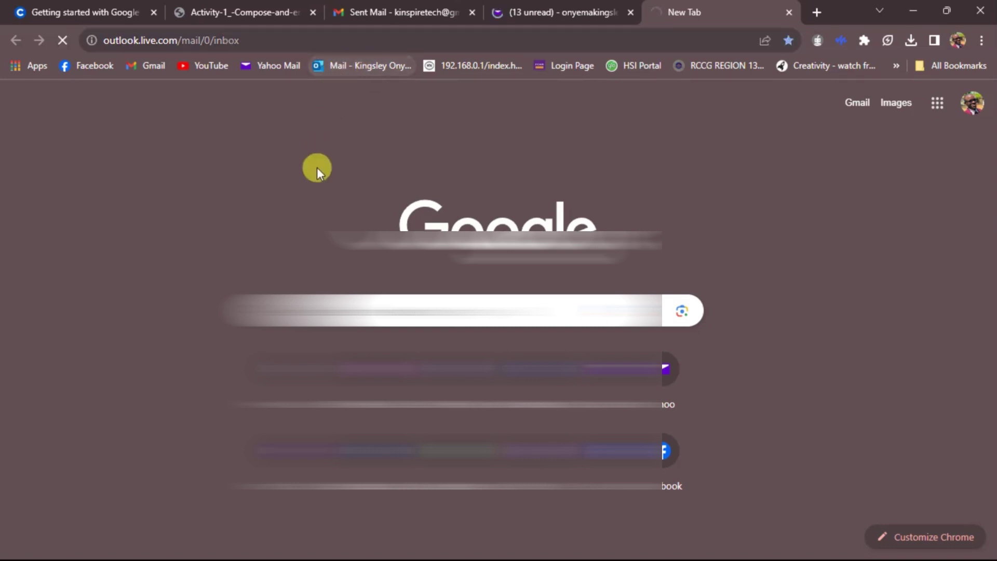
pyautogui.click(550, 5)
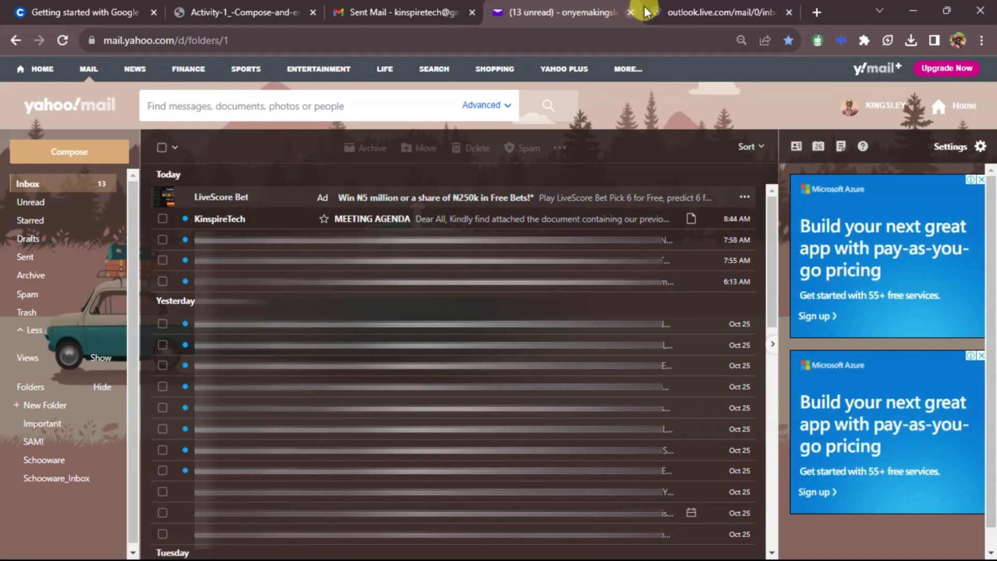
# Step: Compare the Outlook and Yahoo inboxes to confirm the MEETING AGENDA email arrived in both
pyautogui.click(677, 7)
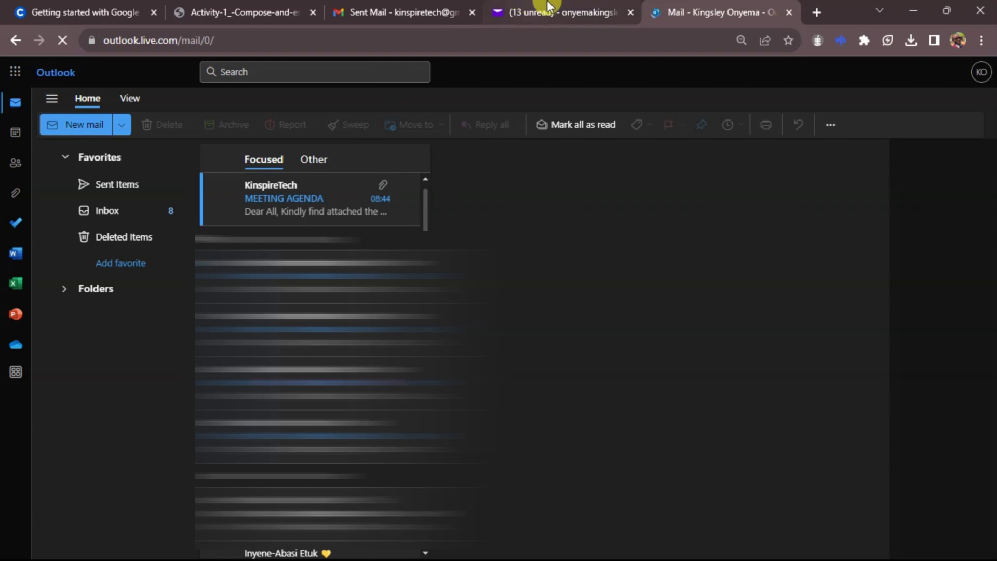
pyautogui.click(553, 7)
pyautogui.click(693, 11)
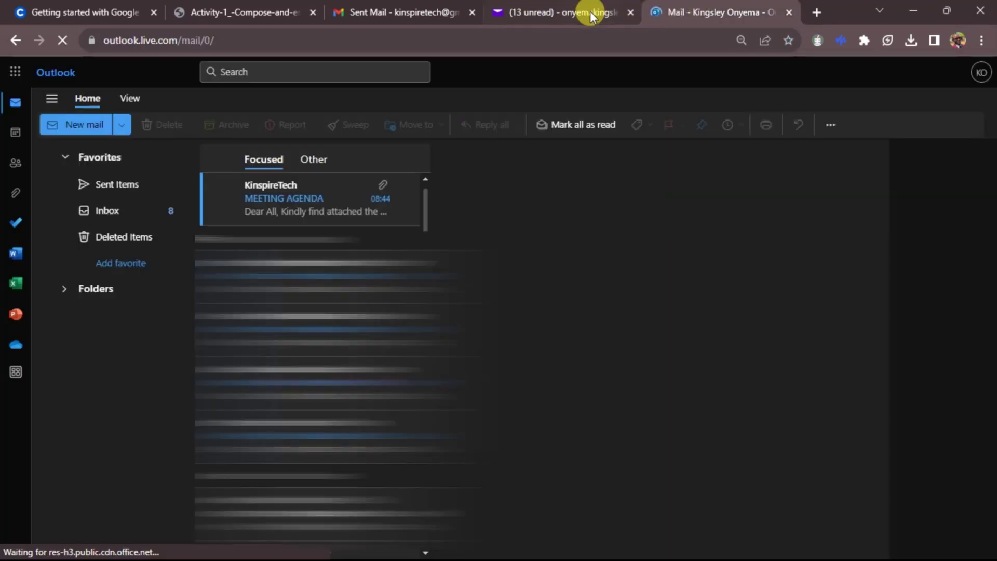
pyautogui.click(533, 7)
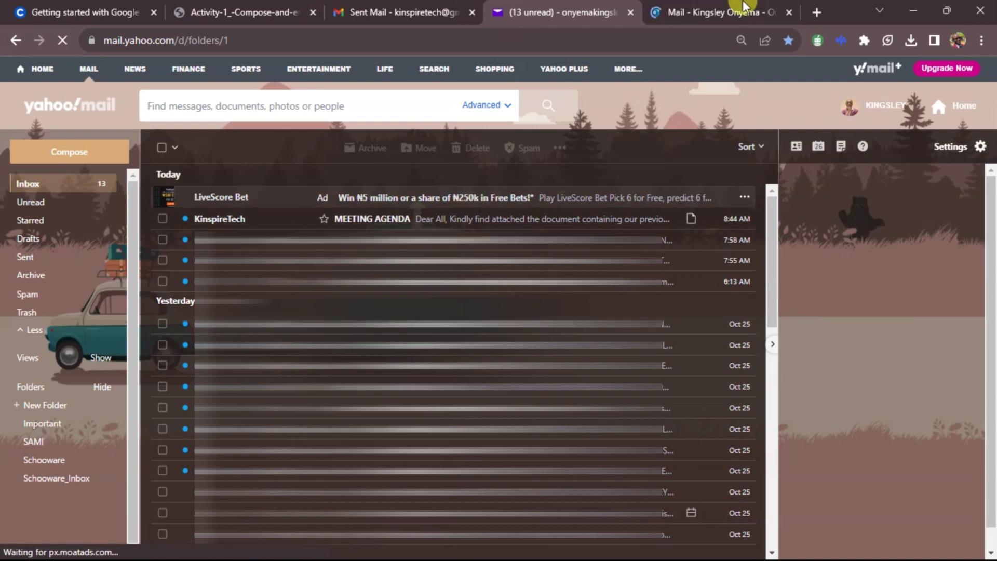
pyautogui.click(709, 6)
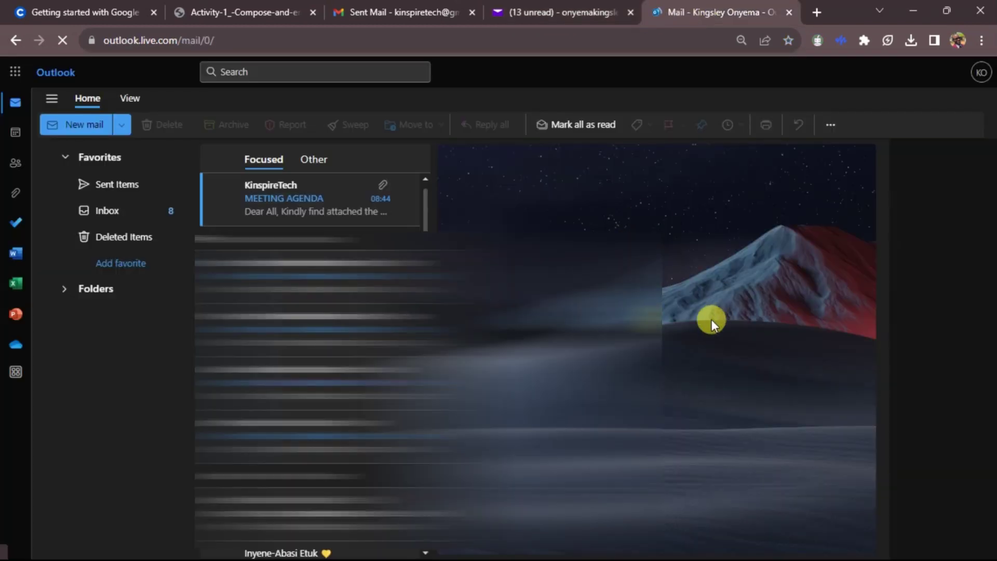
pyautogui.click(544, 9)
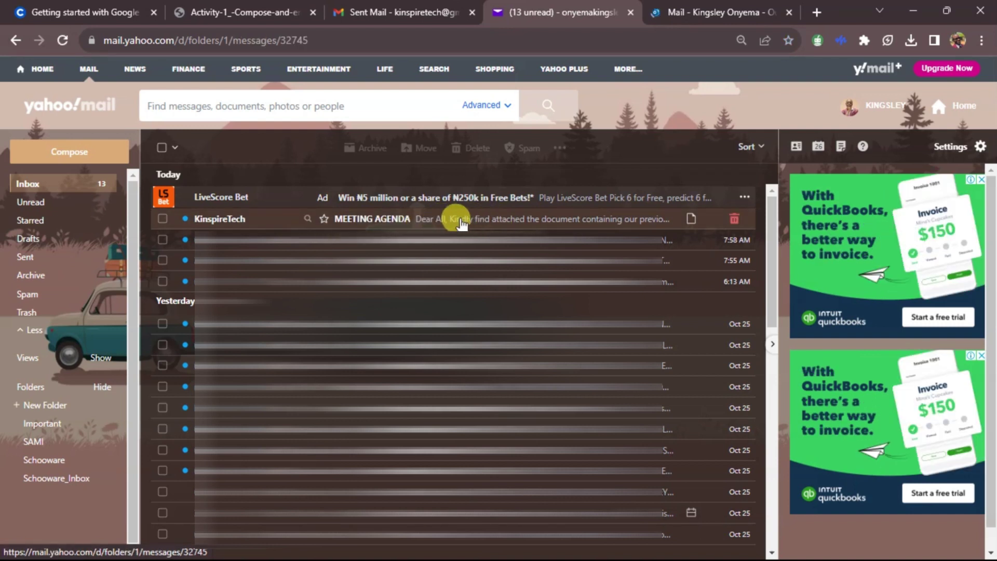
# Step: Open the MEETING AGENDA email in Yahoo and check its To and Cc recipients and .docx attachment
pyautogui.click(460, 217)
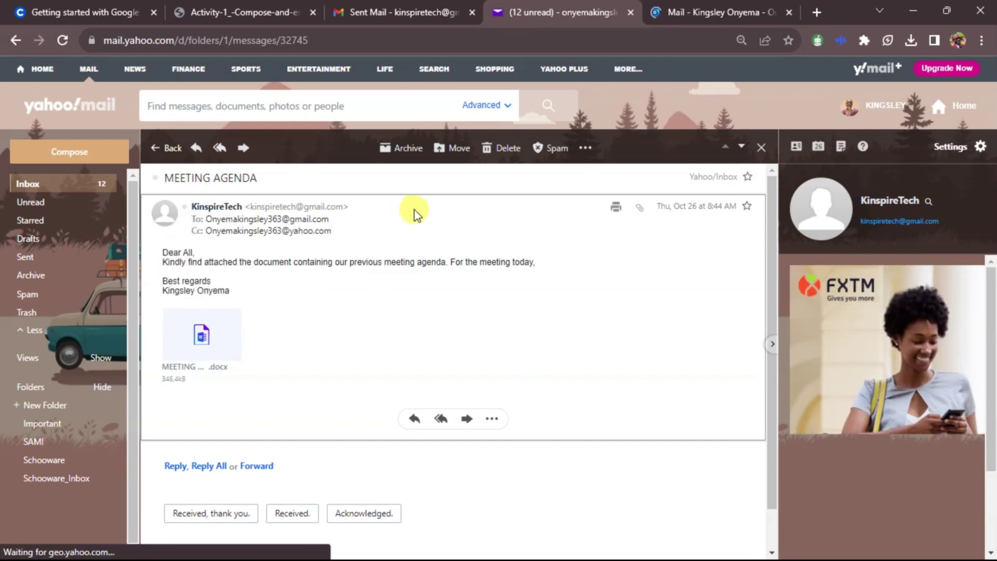
pyautogui.moveTo(210, 218)
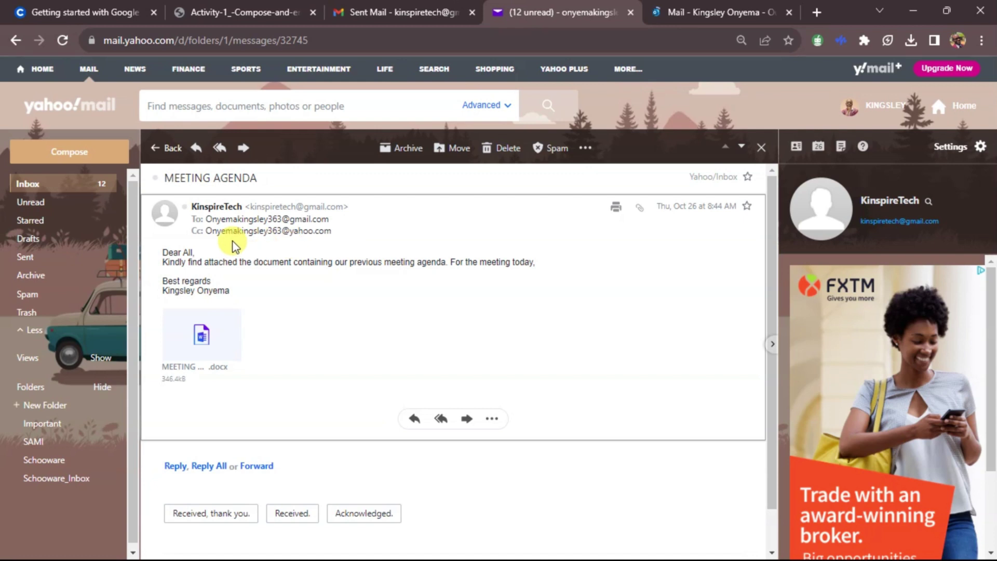
pyautogui.moveTo(257, 226)
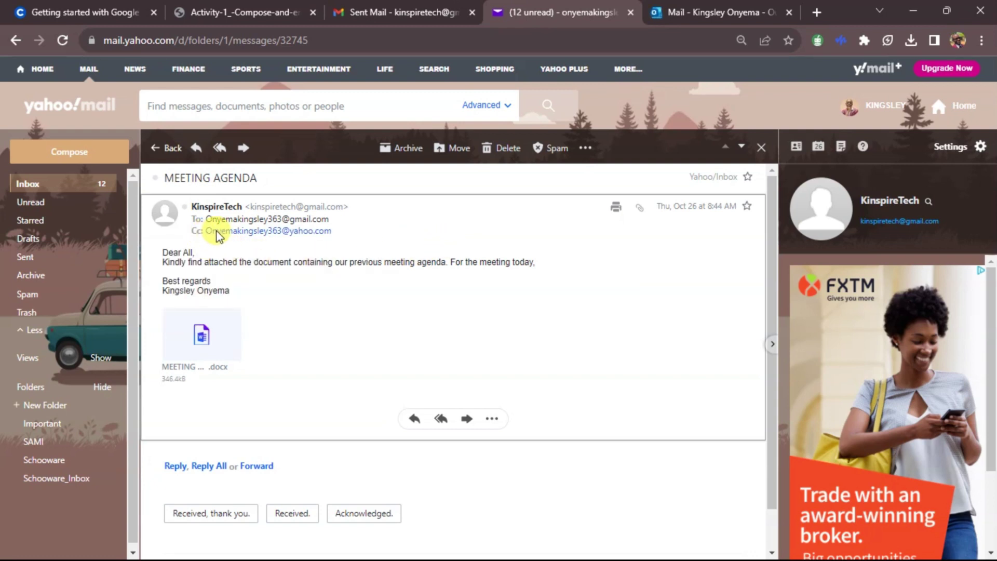
pyautogui.moveTo(221, 237)
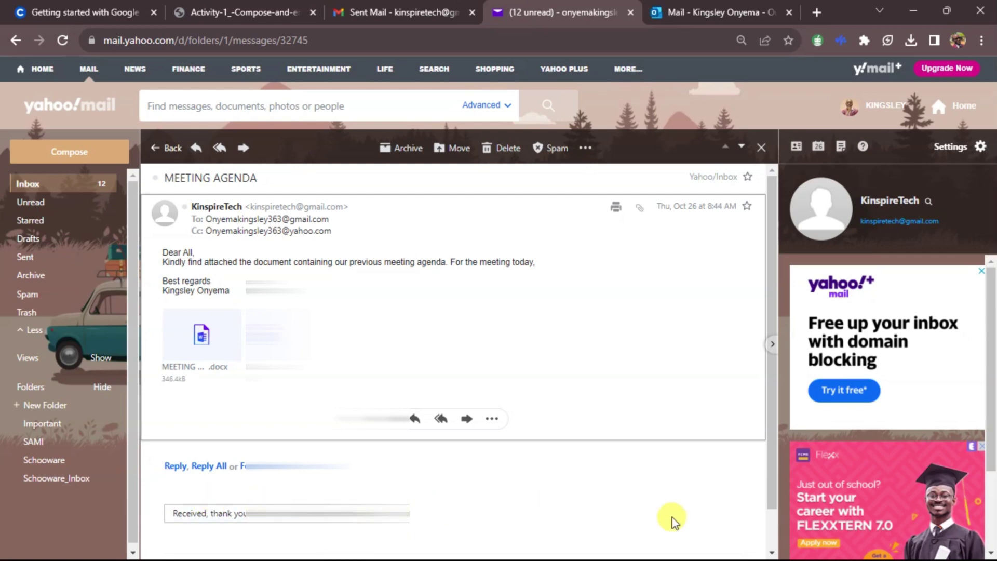
# Step: Open the MEETING AGENDA email in Outlook, reveal its To and Cc recipients, and compare with Yahoo
pyautogui.click(740, 13)
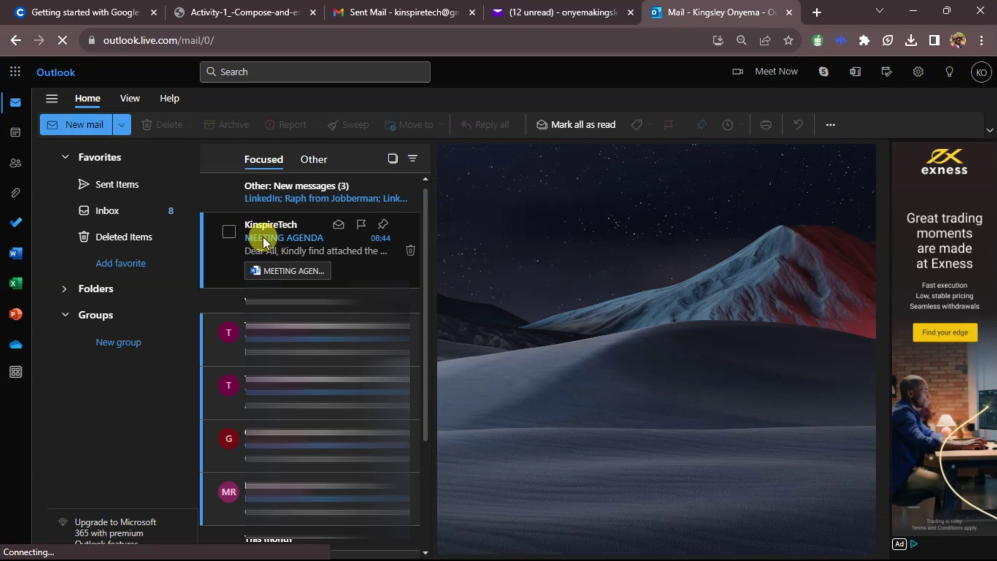
pyautogui.click(263, 237)
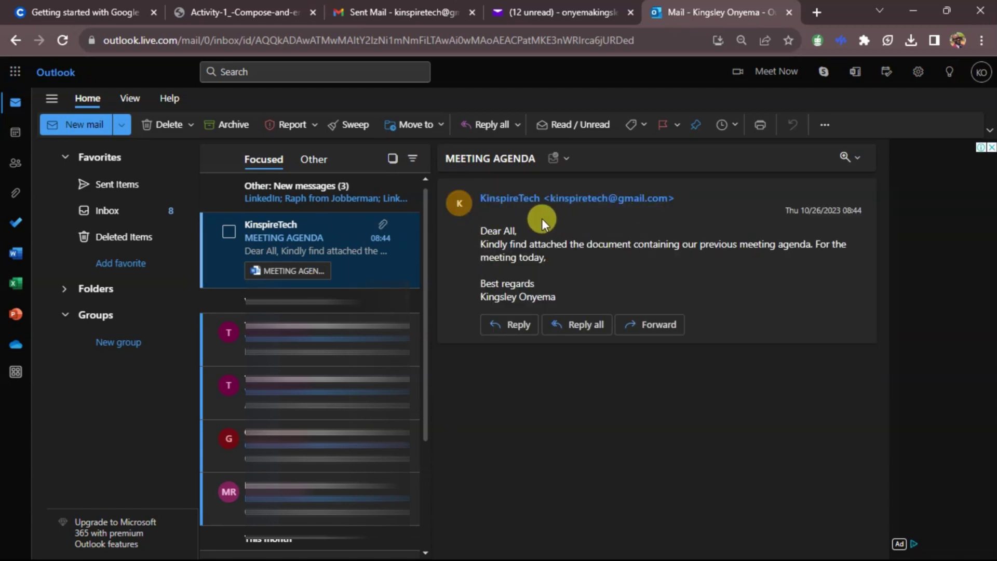
pyautogui.click(514, 214)
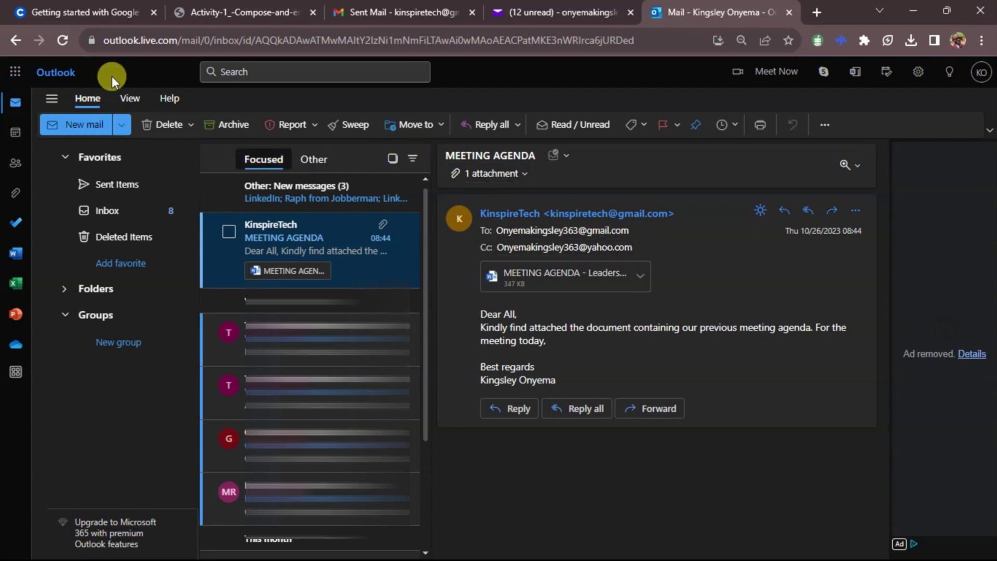
pyautogui.click(571, 11)
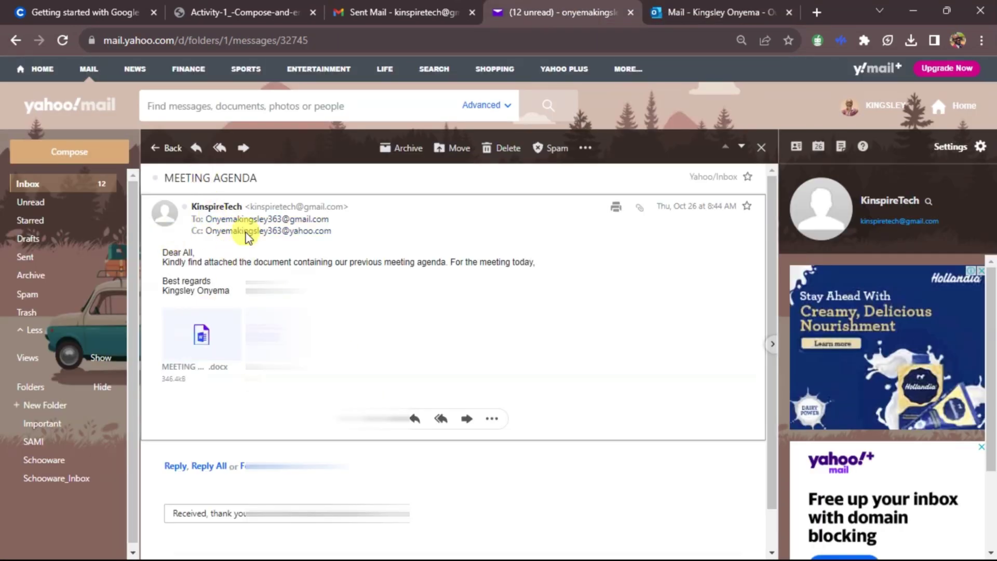
pyautogui.click(661, 11)
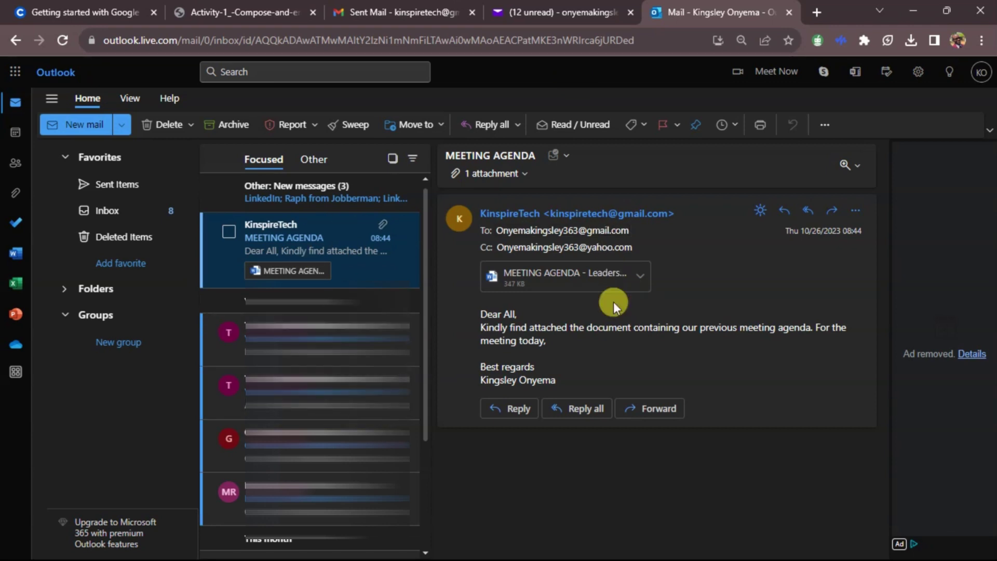
pyautogui.click(571, 10)
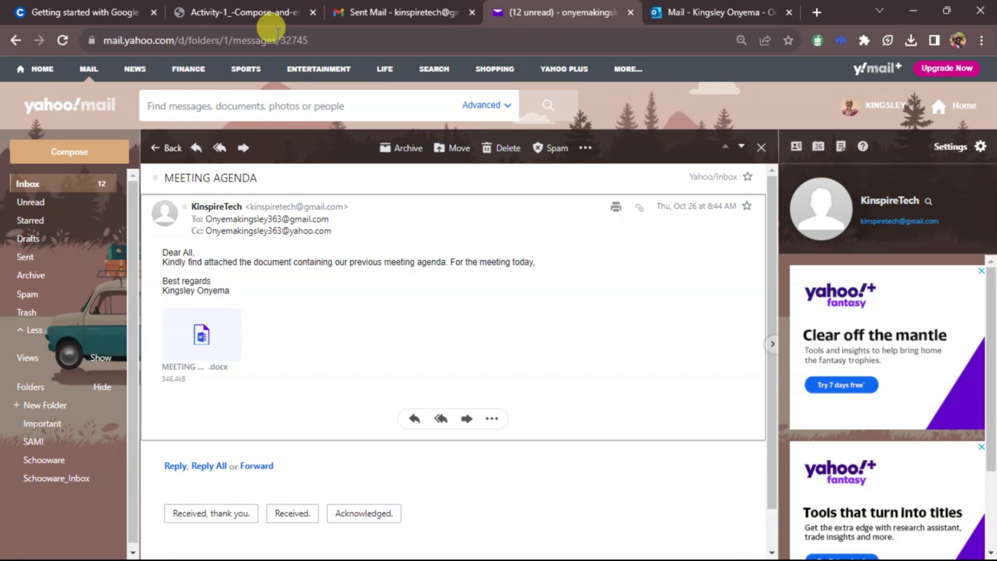
# Step: Return to the Activity 1 compose-email instructions PDF
pyautogui.click(275, 5)
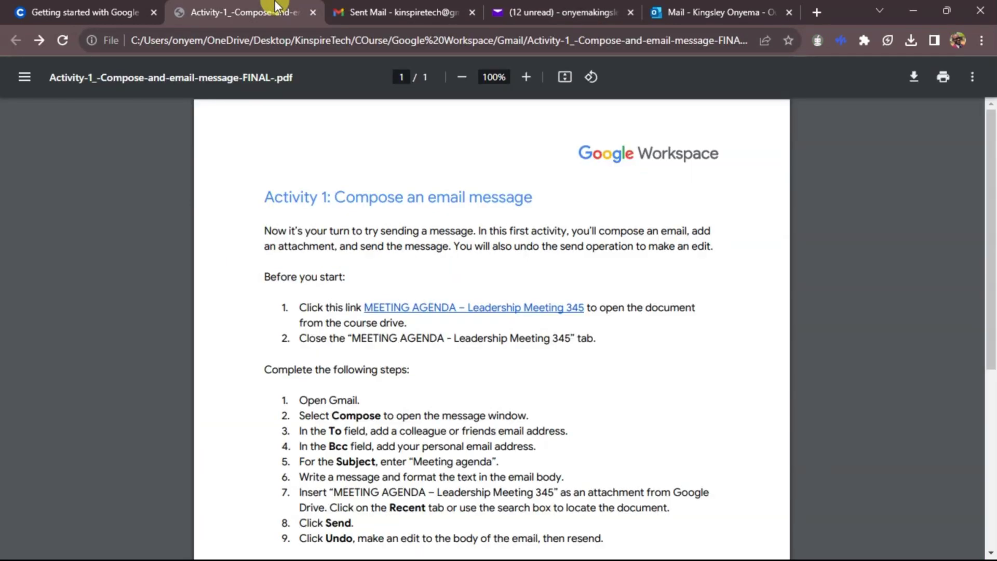
pyautogui.scroll(-3, 435, 232)
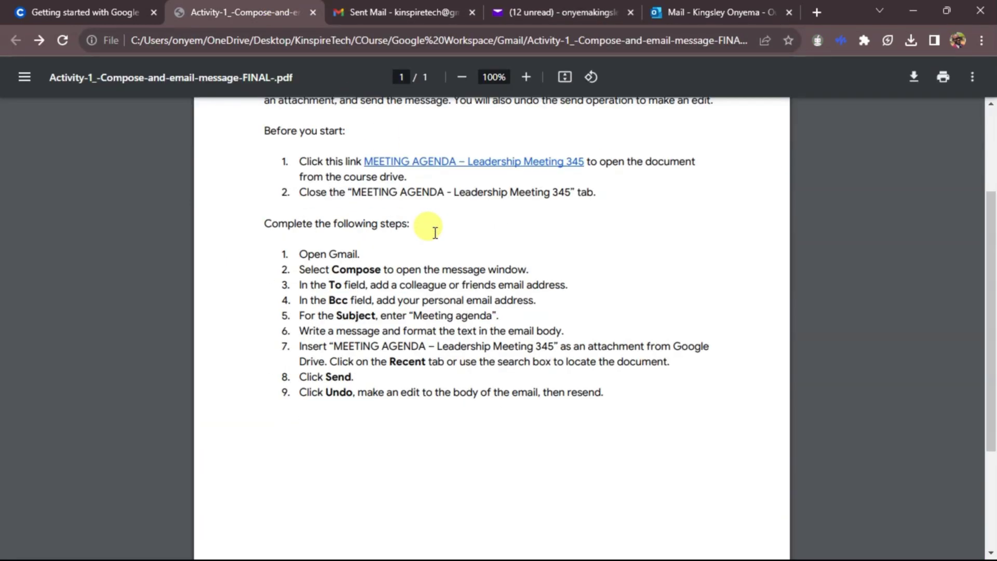
pyautogui.scroll(3, 489, 259)
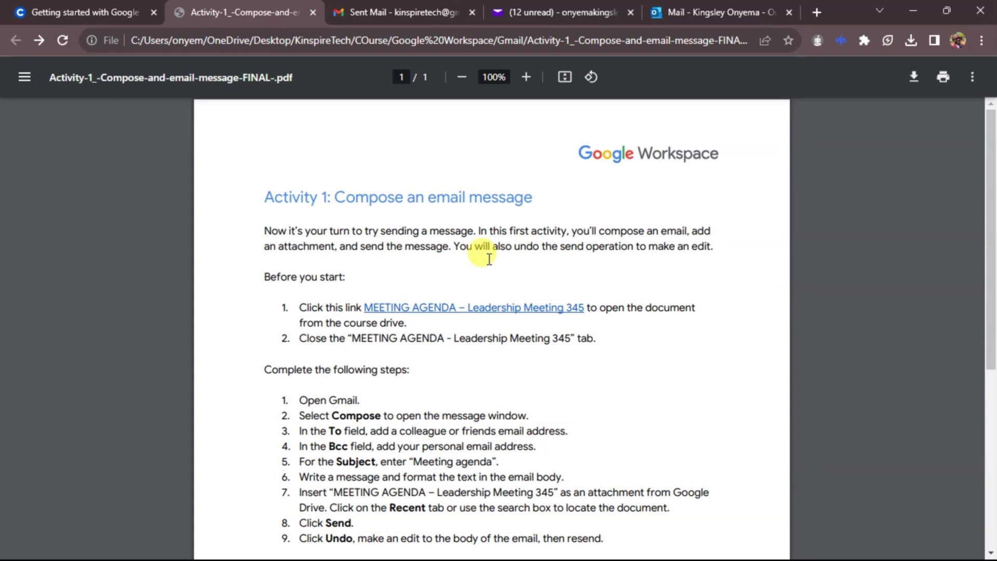